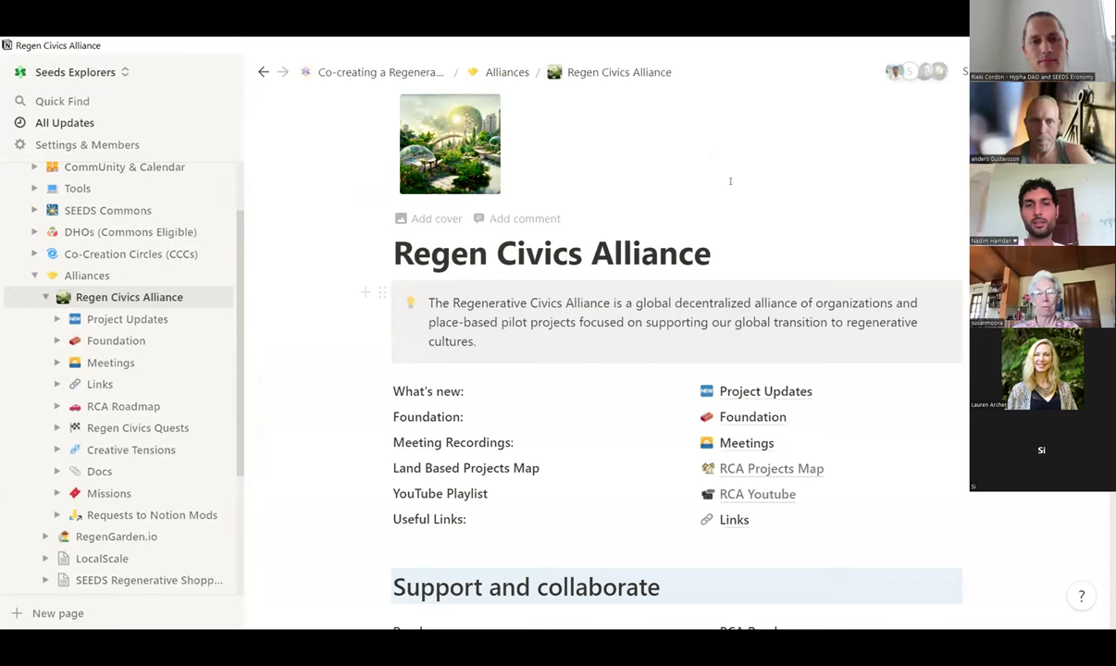
Open the Foundation page from the Regen Civics Alliance page and look over its guide, game guide and Miro links.
scroll(726, 204, "down", 1)
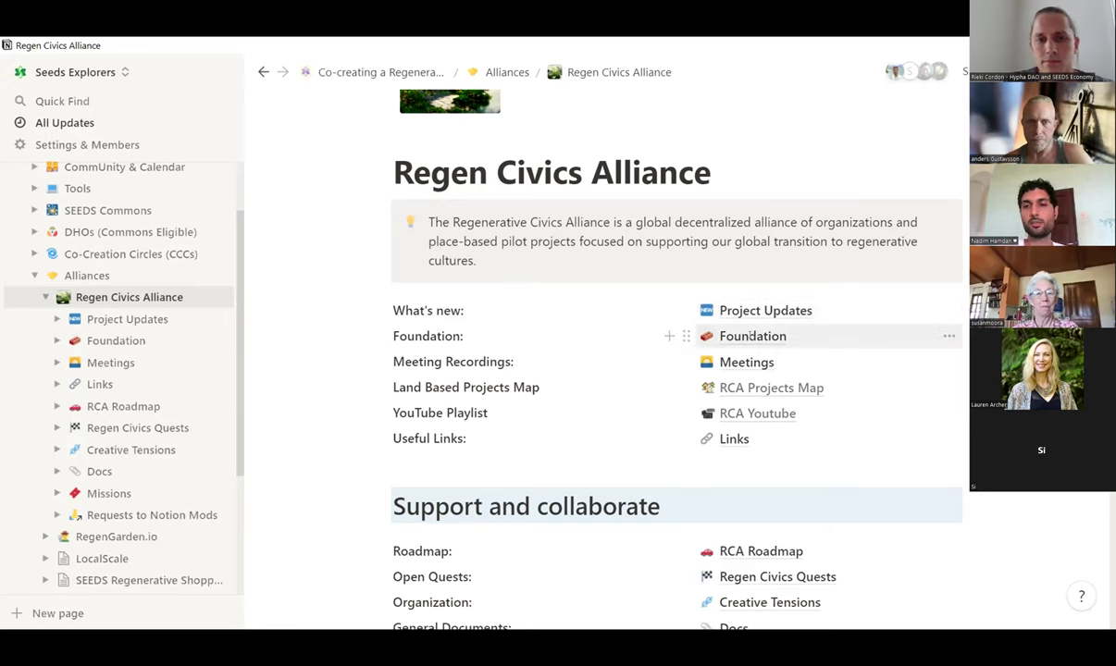
left_click(750, 338)
scroll(424, 272, "down", 1)
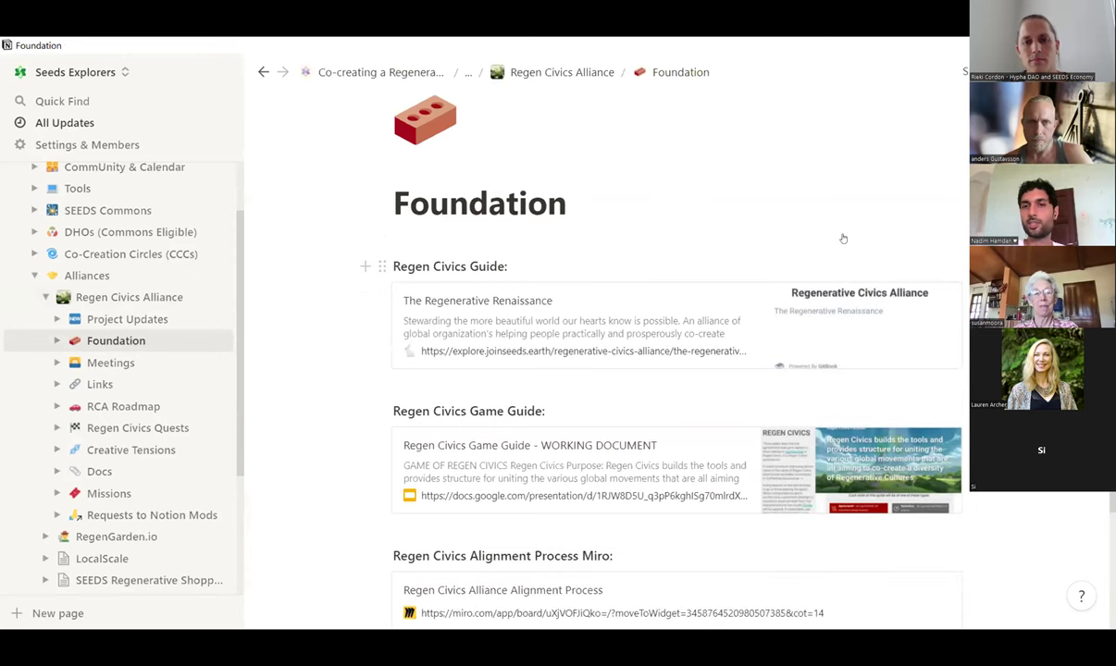
scroll(534, 269, "down", 1)
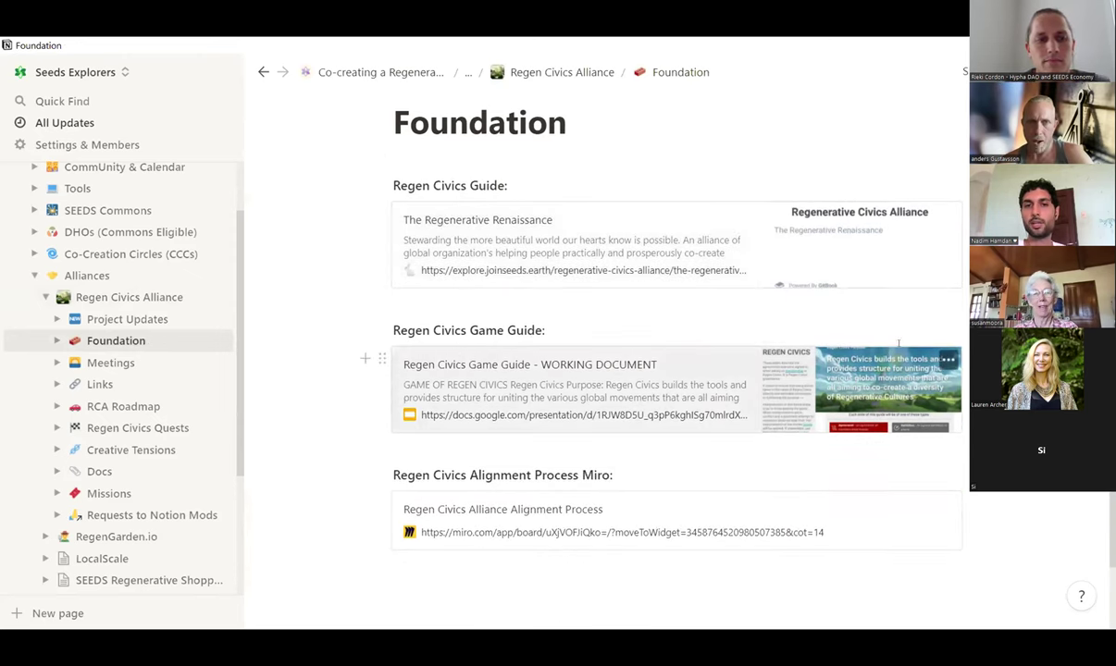
scroll(478, 475, "down", 1)
scroll(472, 412, "up", 2)
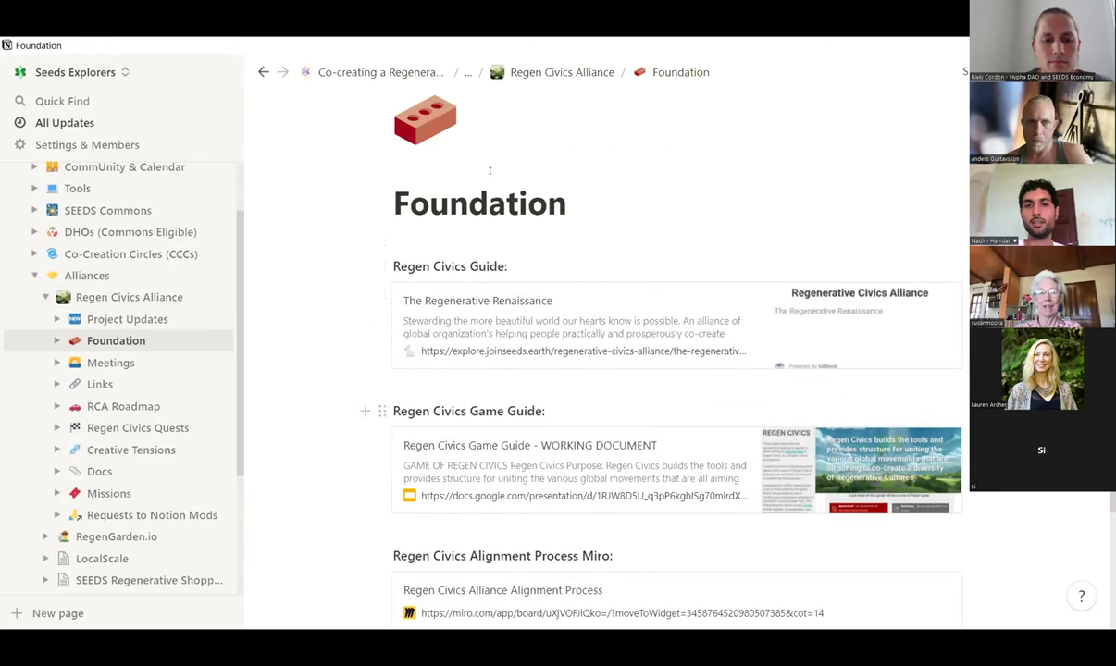
scroll(453, 512, "down", 2)
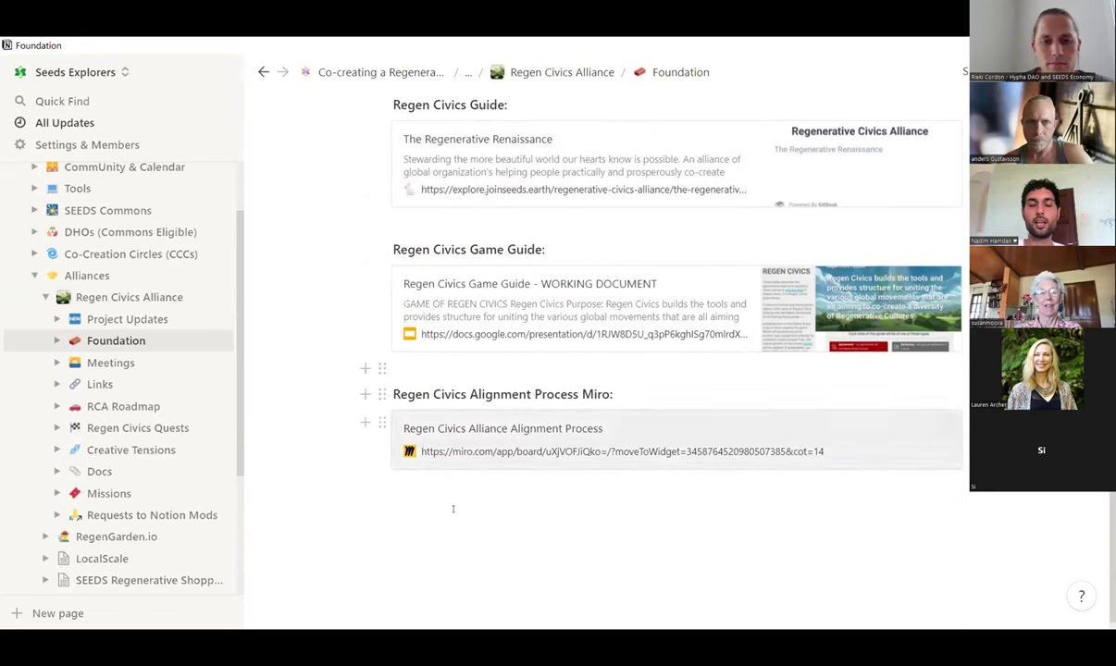
Add an empty line below the Regen Civics Alliance Alignment Process link on the Foundation page.
left_click(436, 494)
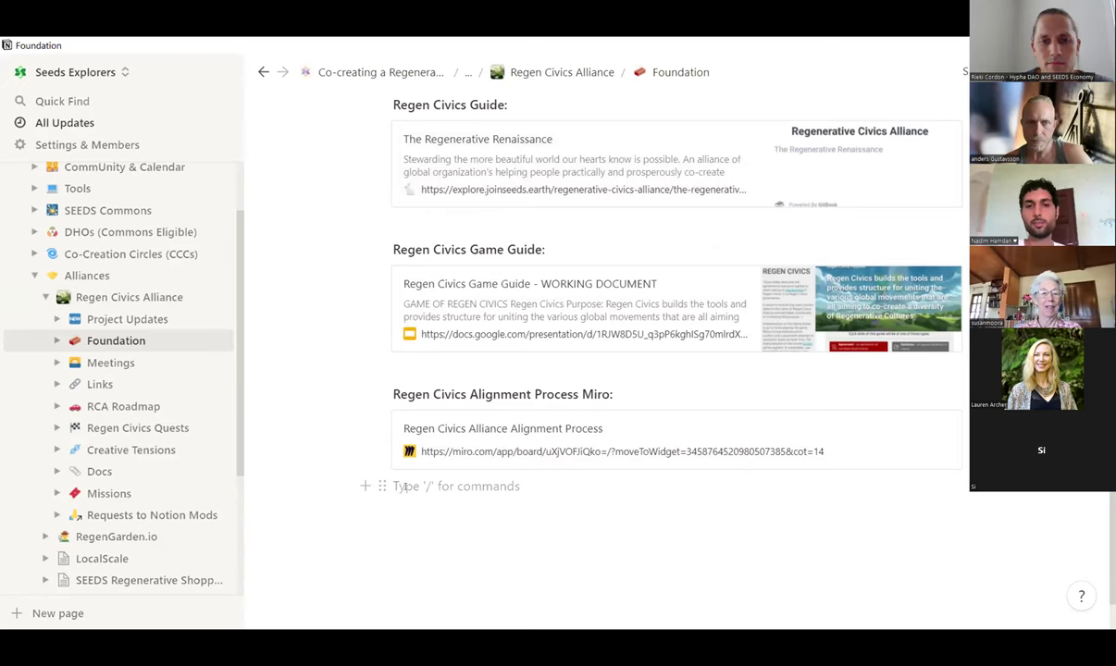
key("Return")
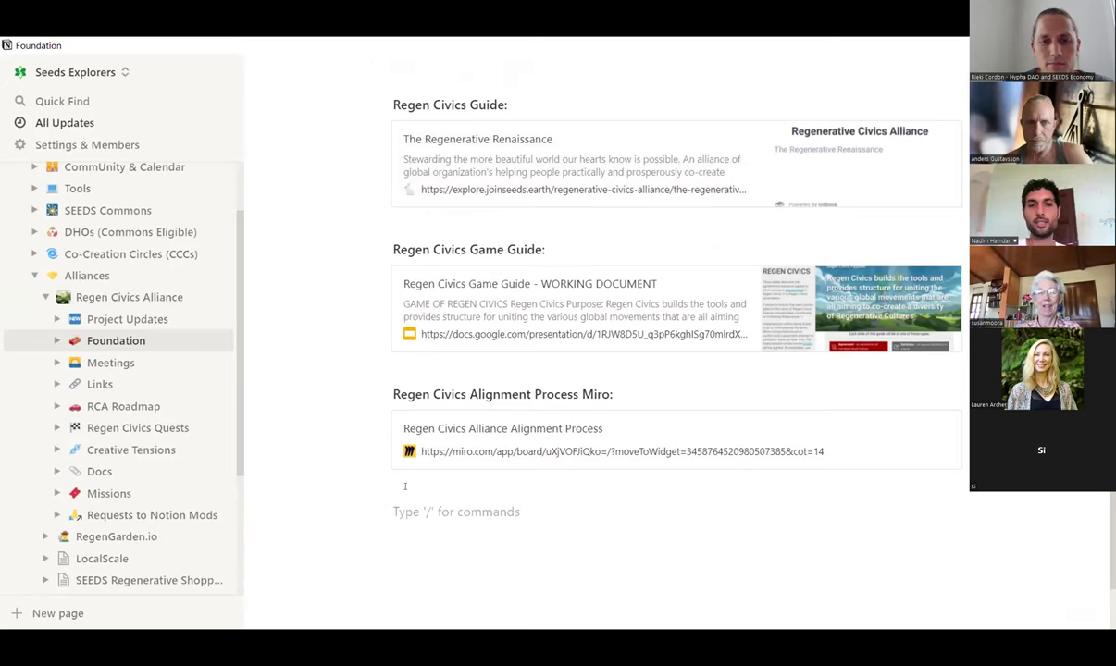
scroll(463, 203, "up", 2)
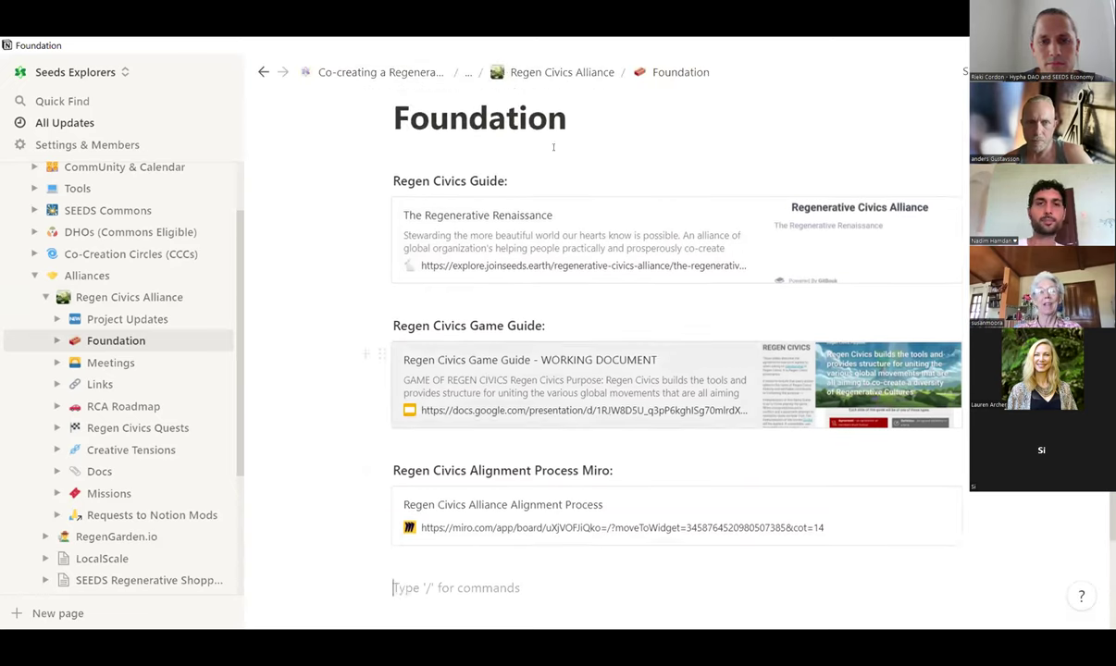
Return to the Regen Civics Alliance page and open the Episode 5 record from its Meetings table.
left_click(562, 73)
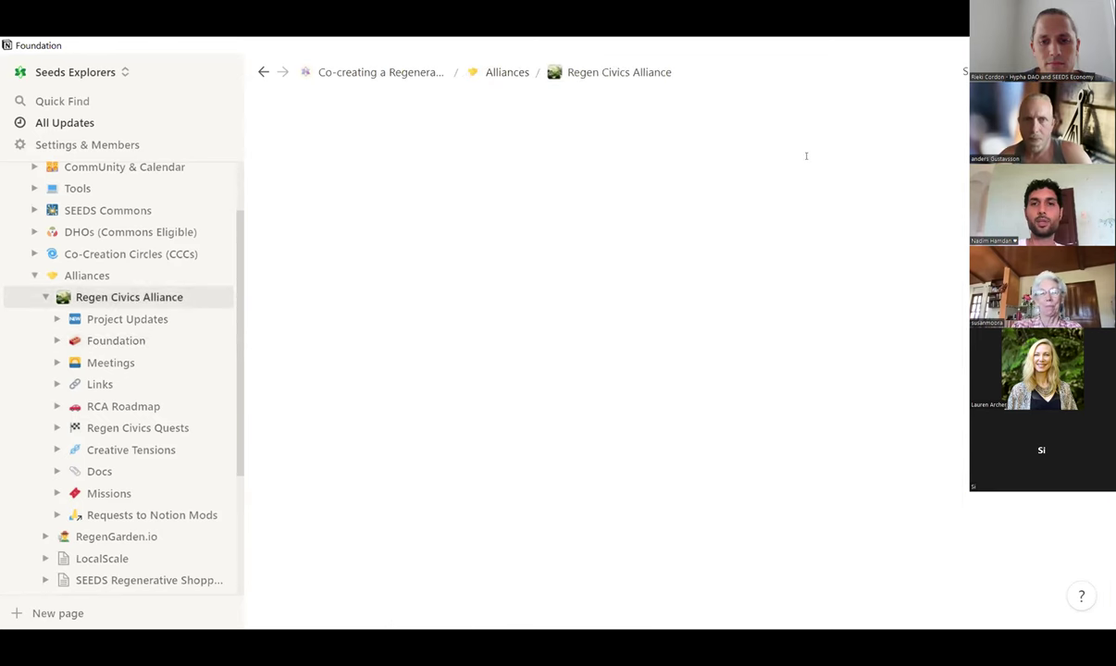
scroll(734, 364, "down", 1)
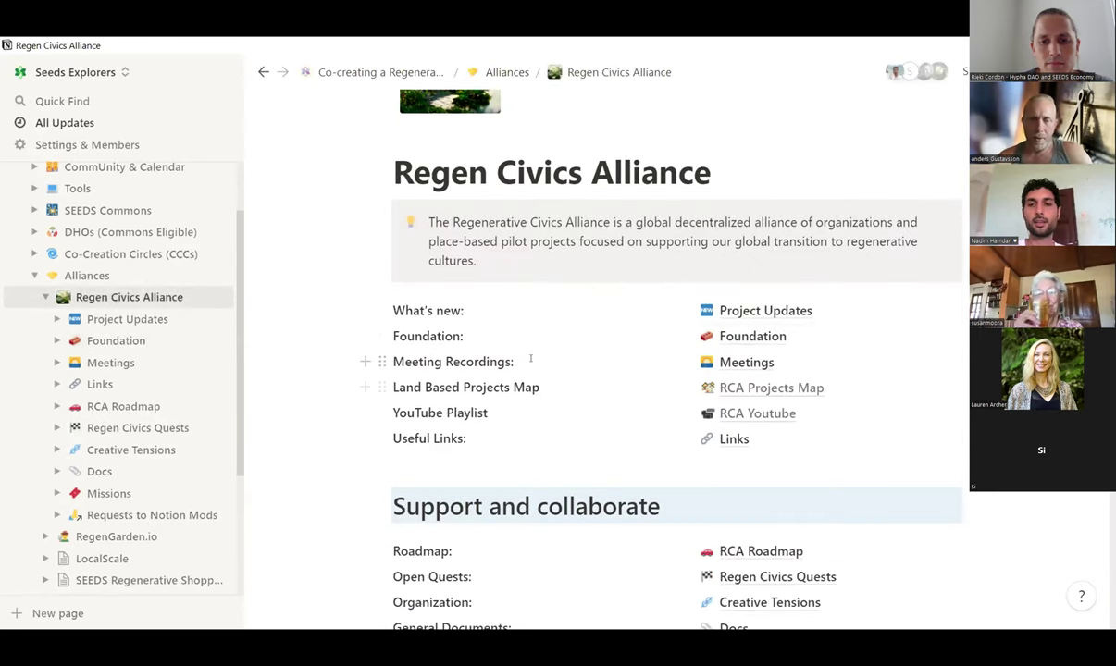
left_click(746, 363)
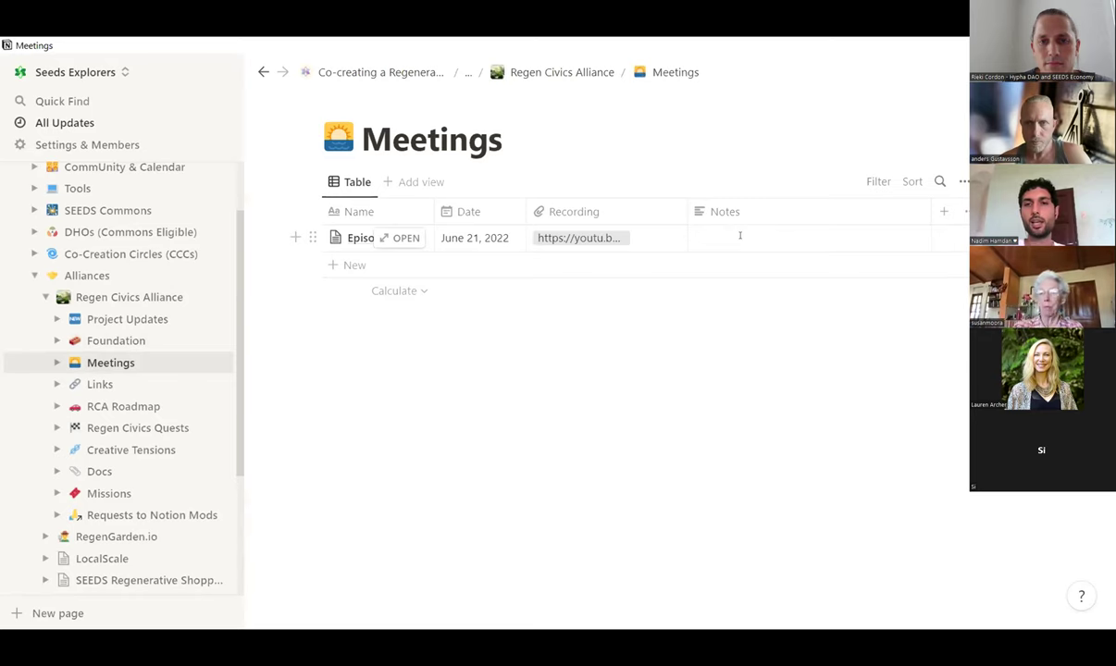
left_click(740, 236)
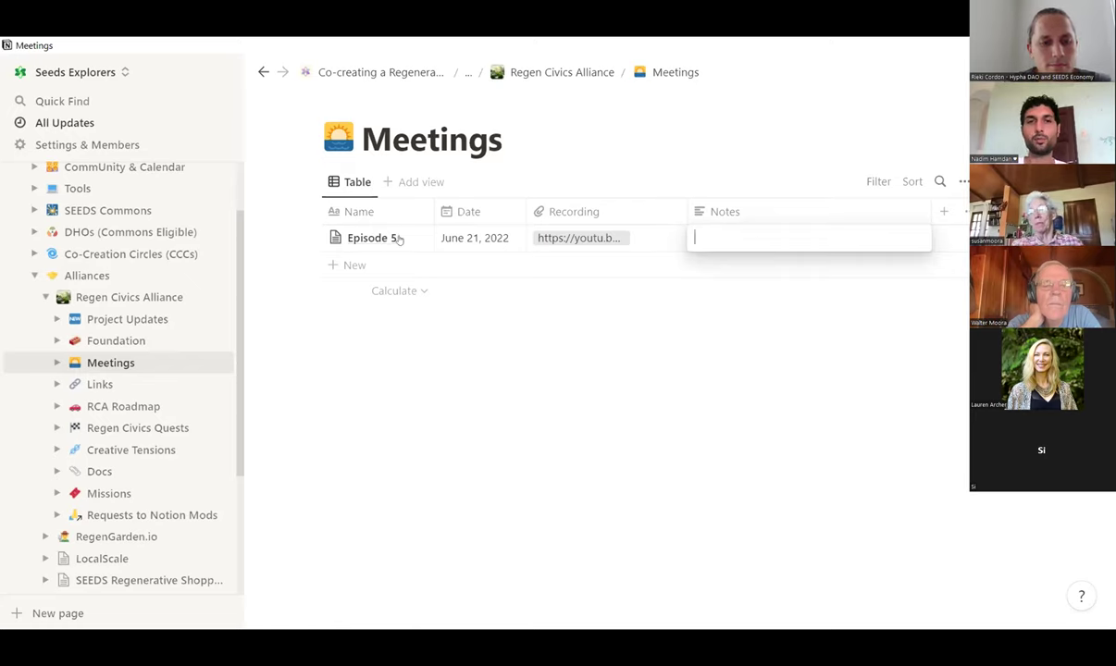
key("Escape")
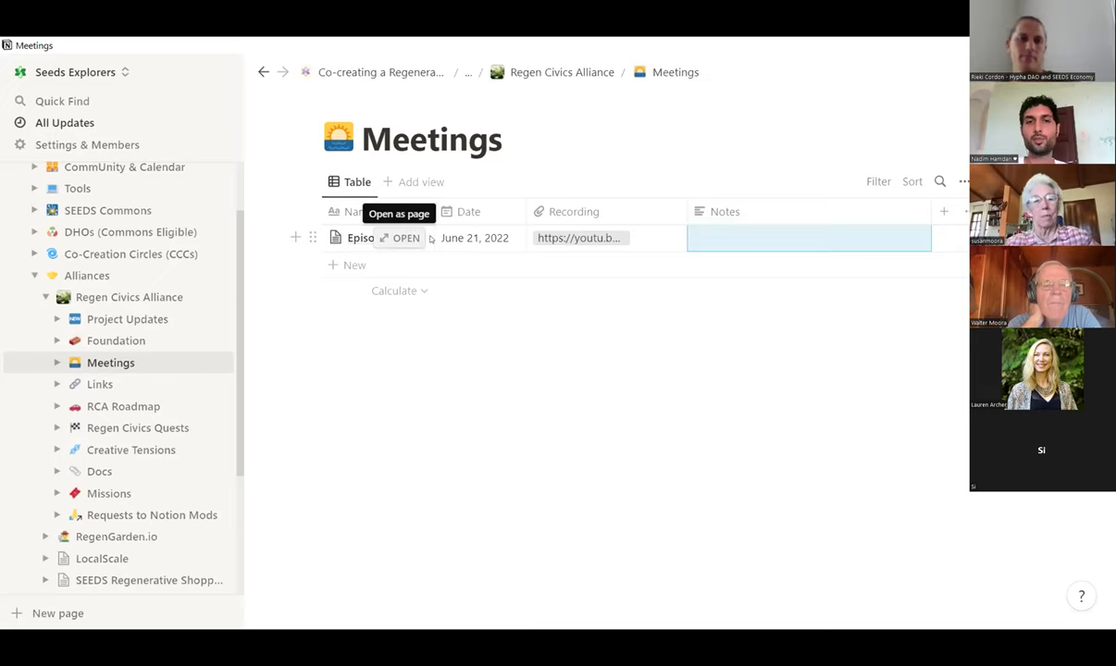
key("space")
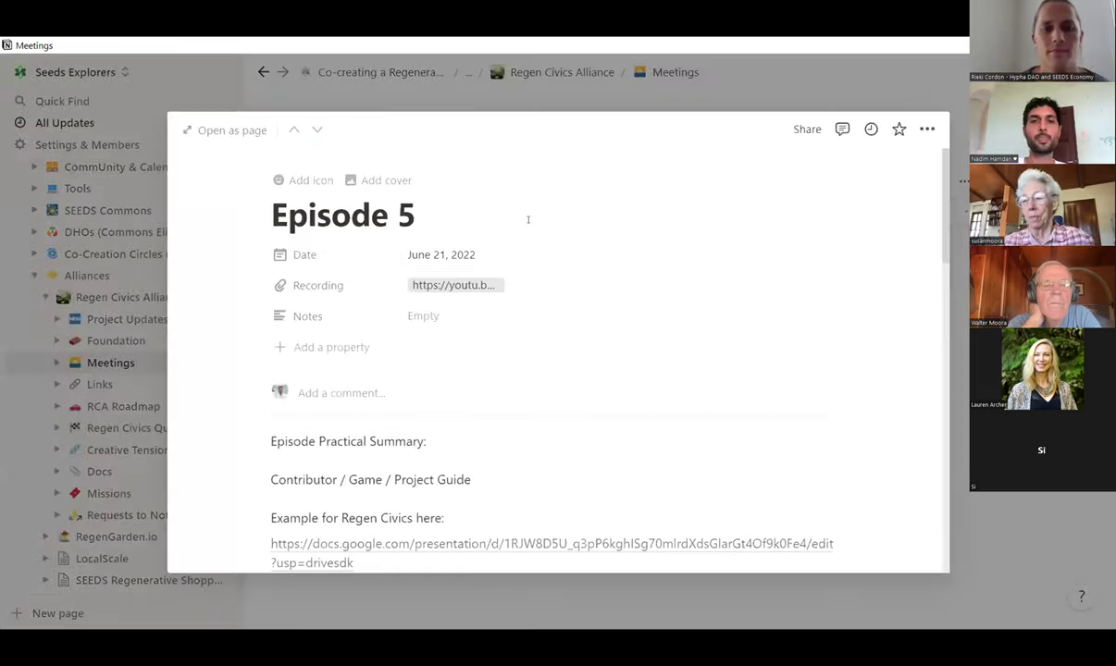
Read through the Episode 5 notes from the practical summary down to the role template section, and close the record.
scroll(389, 239, "down", 1)
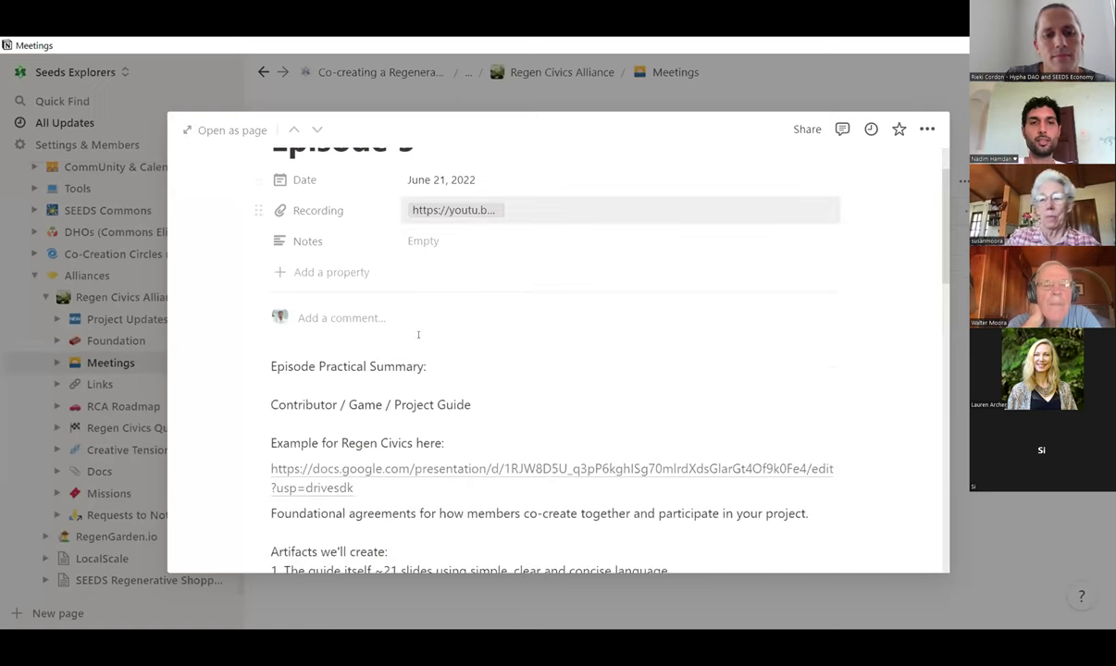
scroll(411, 328, "down", 5)
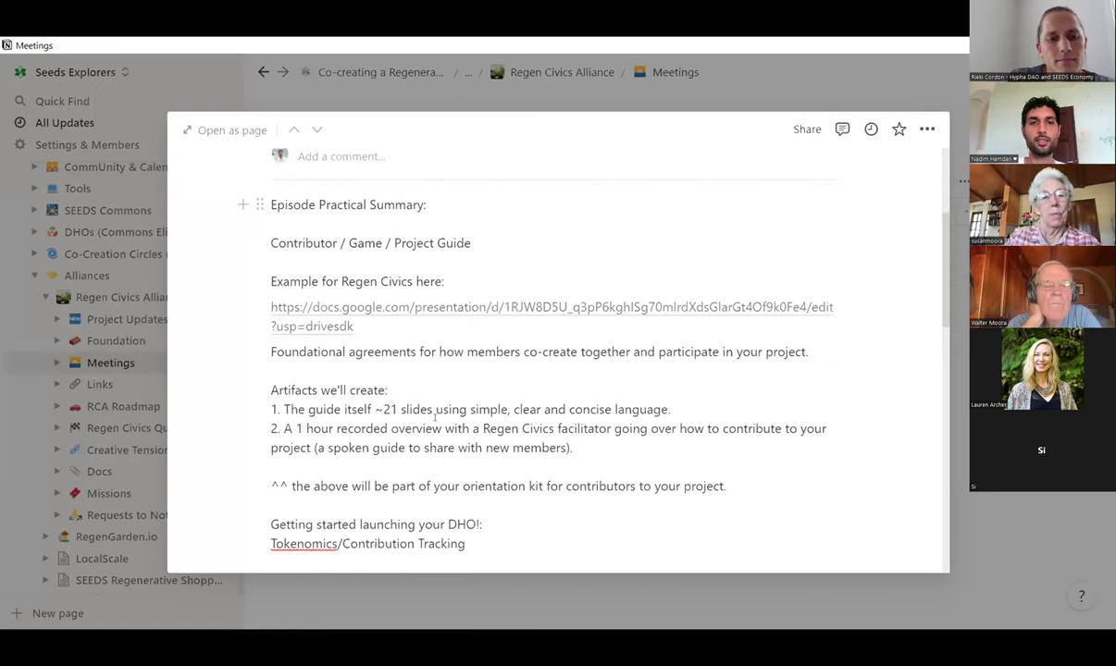
scroll(514, 375, "down", 5)
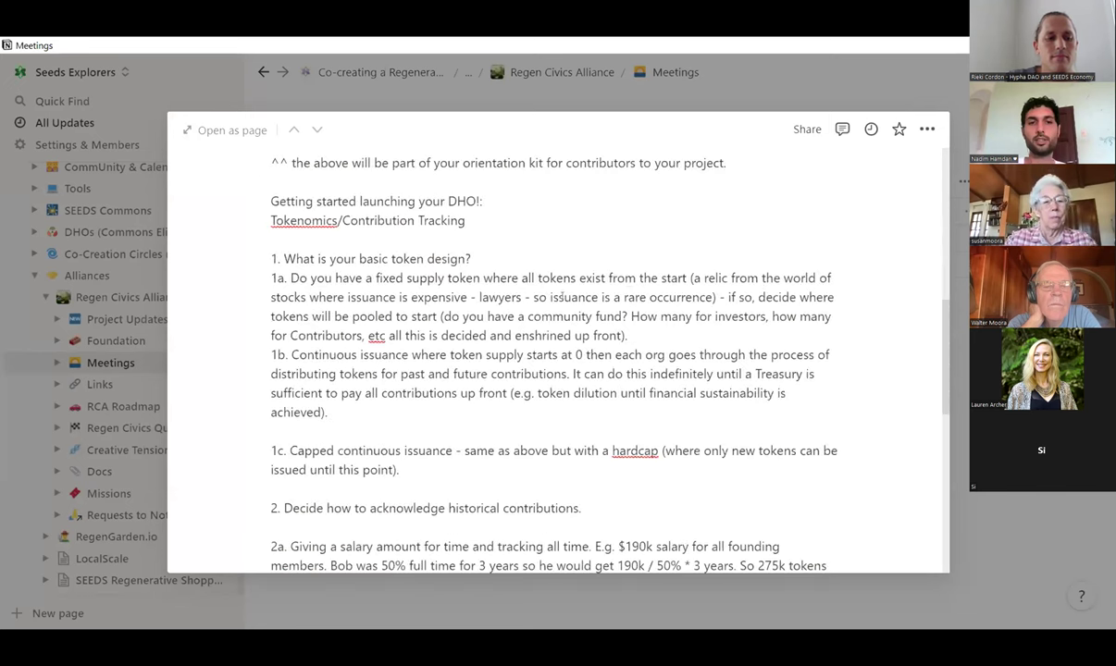
scroll(546, 321, "down", 7)
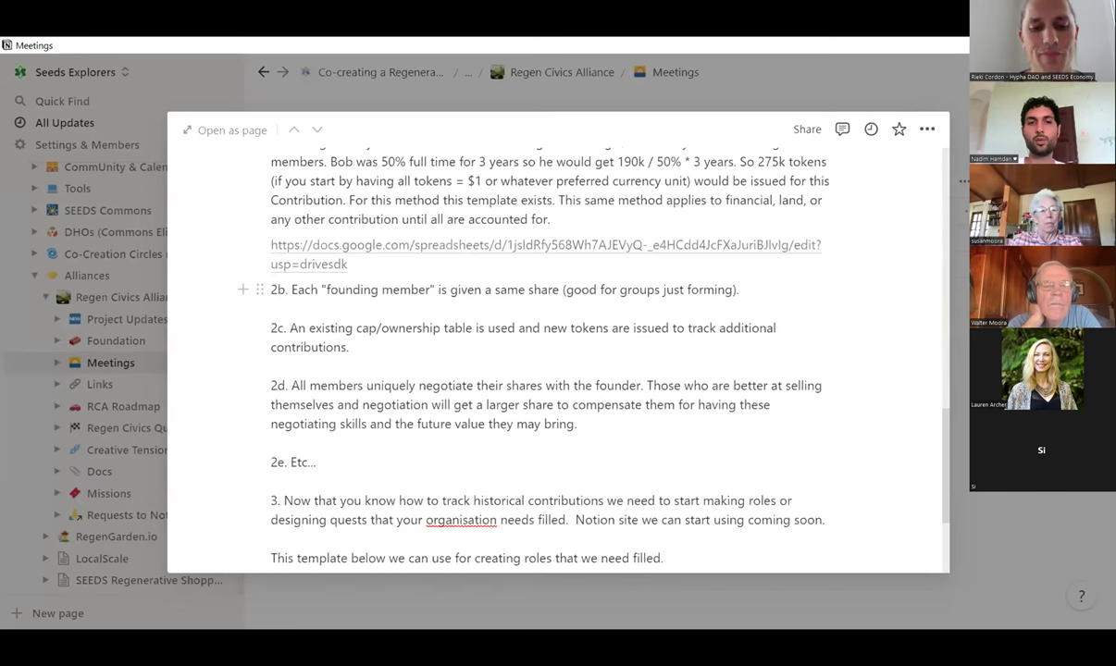
scroll(842, 248, "down", 1)
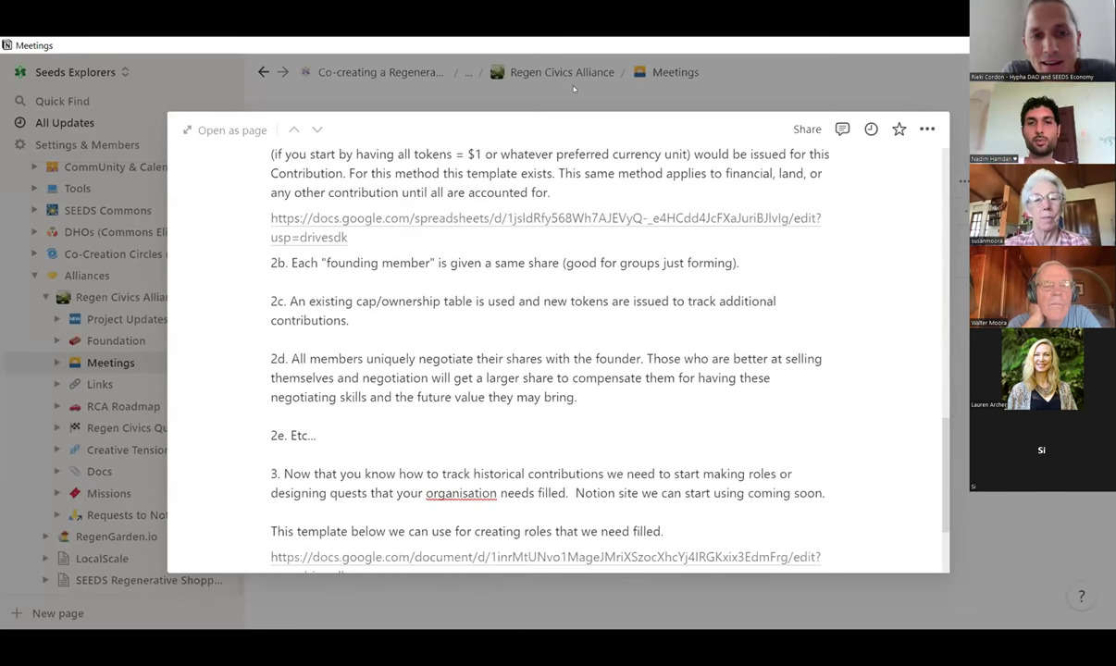
scroll(687, 294, "up", 15)
key("Escape")
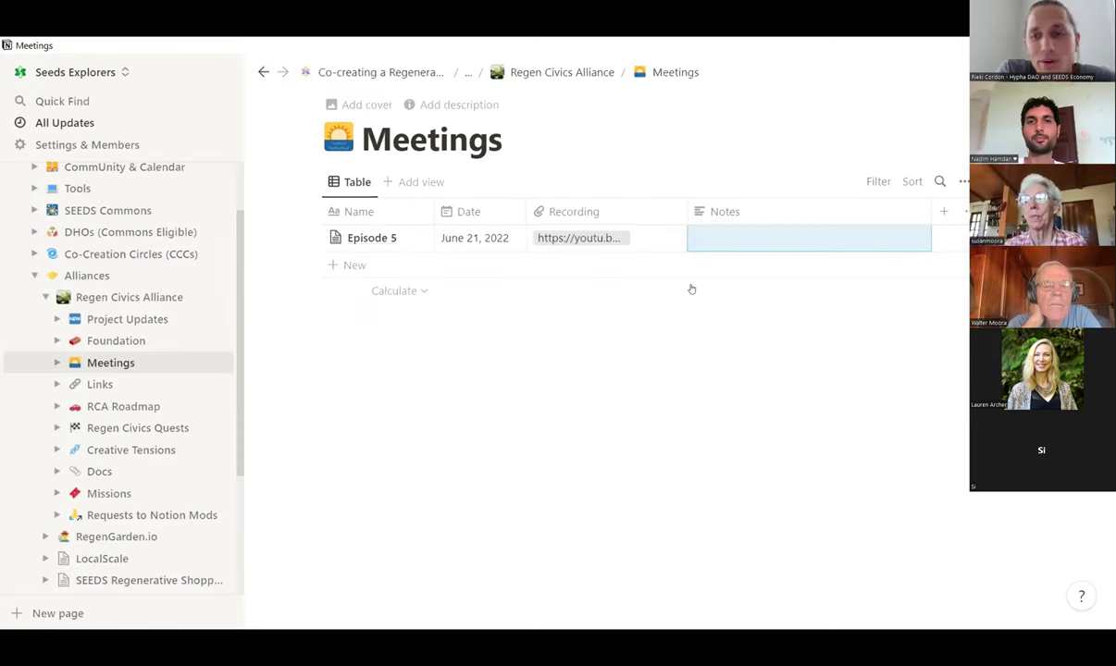
Go back to the Regen Civics Alliance page and review its "Support and collaborate" and "How to participate in the incubator" sections.
left_click(555, 74)
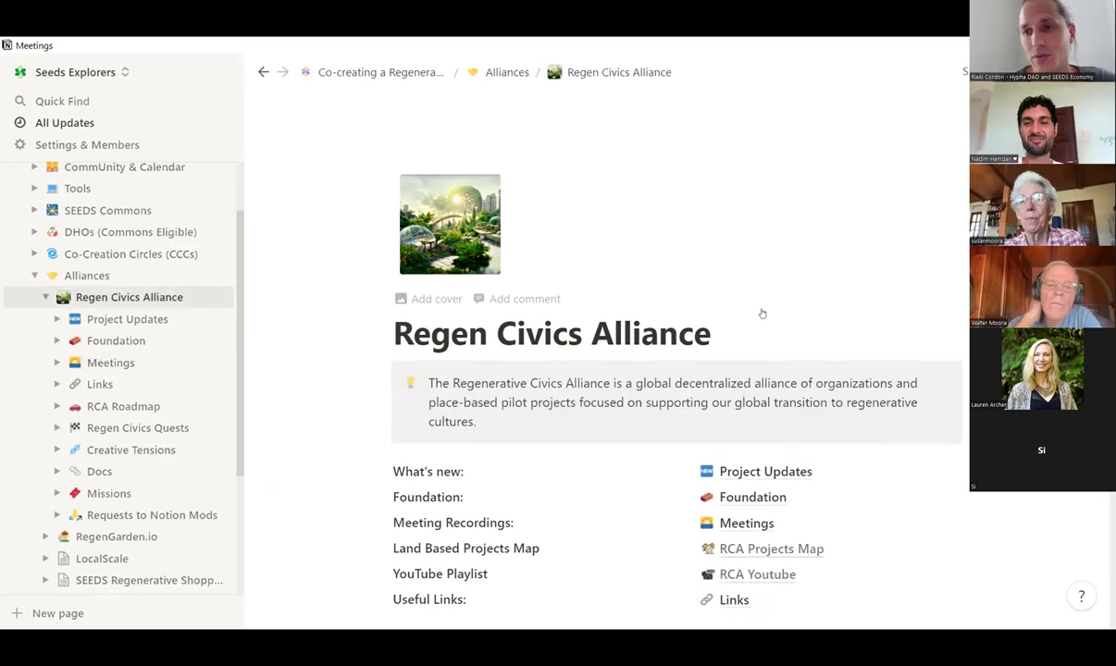
scroll(795, 310, "down", 5)
scroll(944, 396, "down", 2)
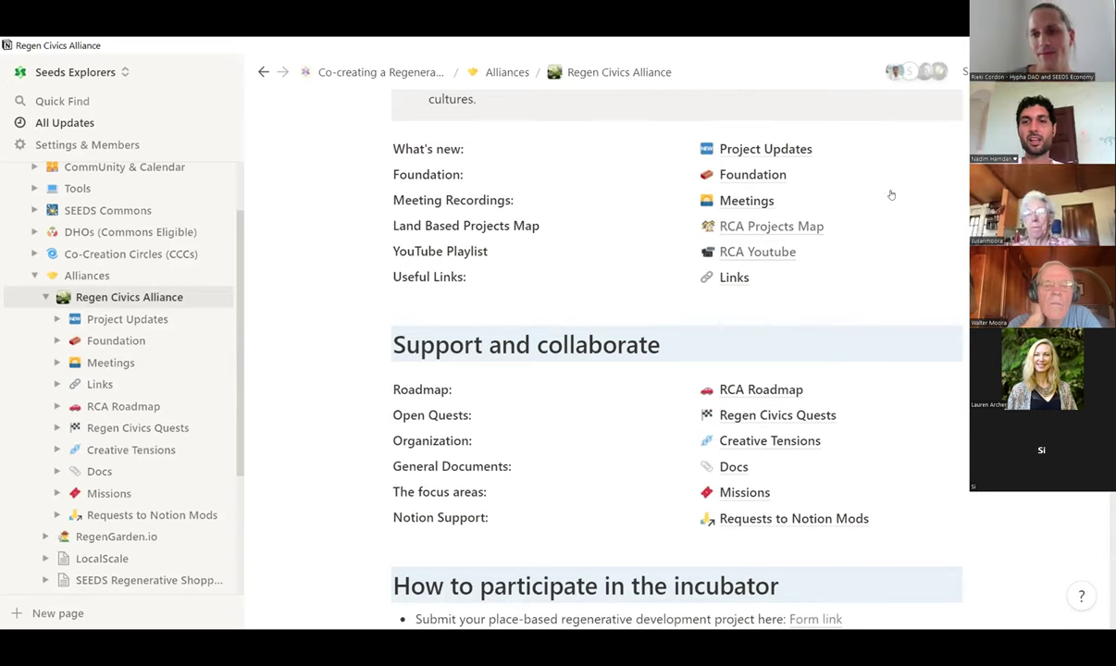
scroll(749, 139, "down", 2)
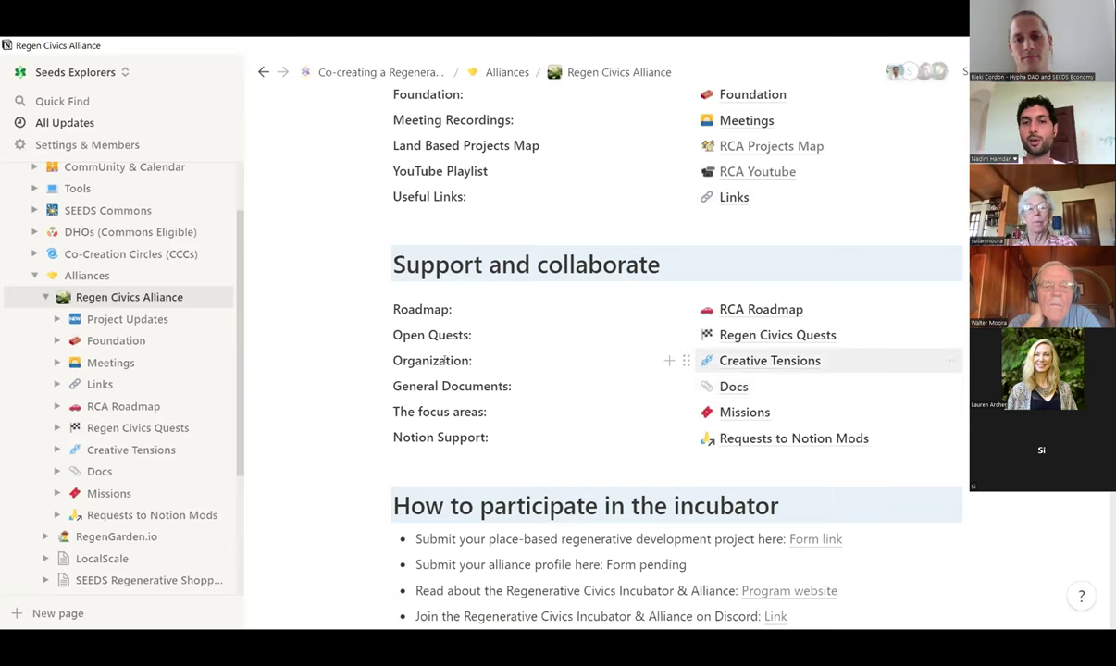
scroll(444, 361, "down", 2)
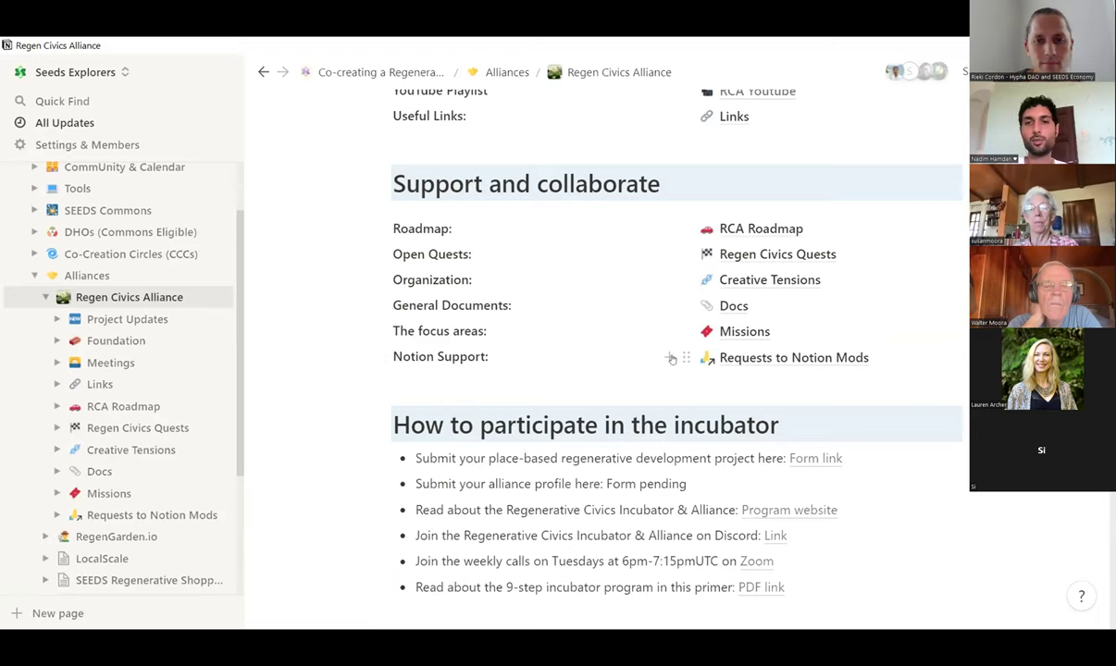
View the Requests to Notion Mods page and its parent page, Co-creating a Regenerative World.
left_click(747, 357)
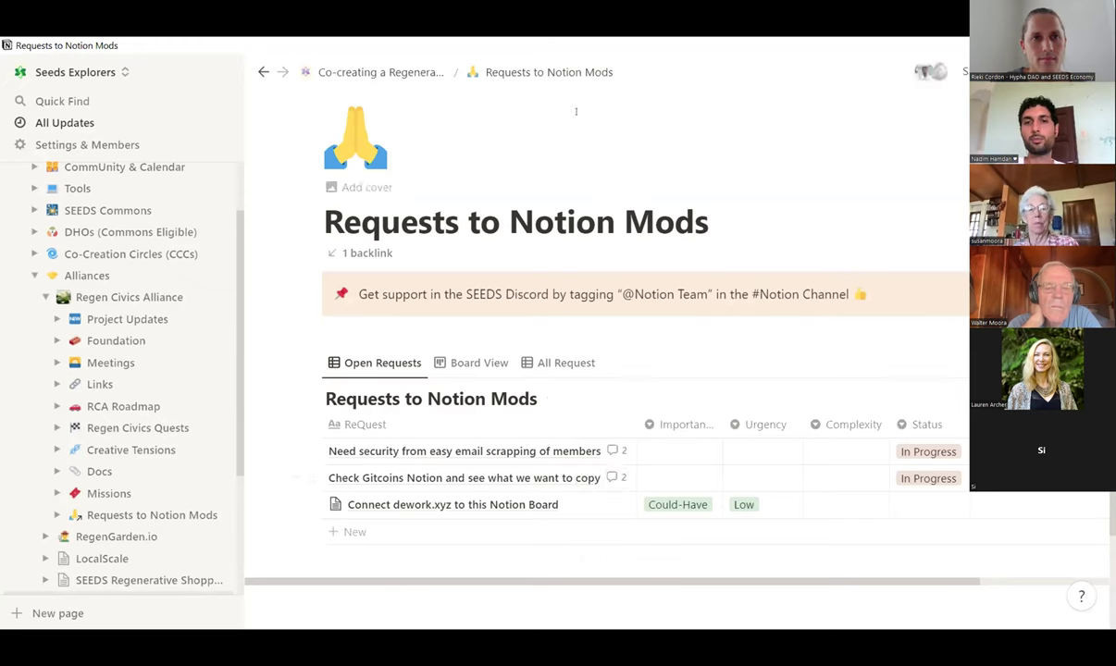
left_click(417, 83)
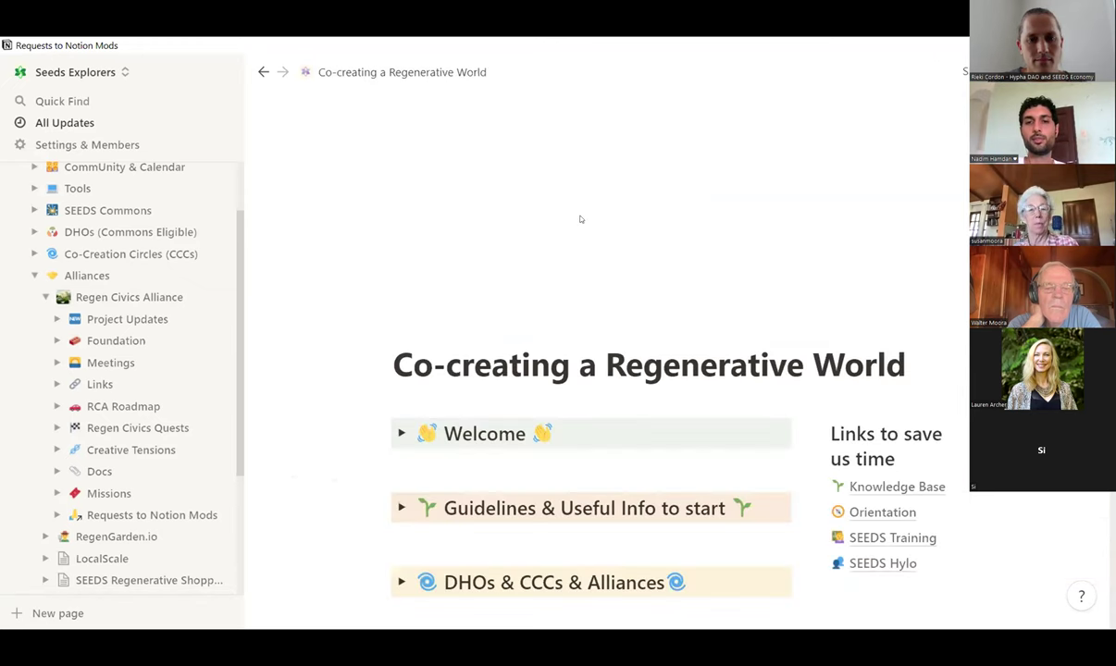
scroll(109, 180, "down", 4)
scroll(120, 227, "up", 2)
Return to the Regen Civics Alliance page and open the Missions page listed under its focus areas.
left_click(129, 183)
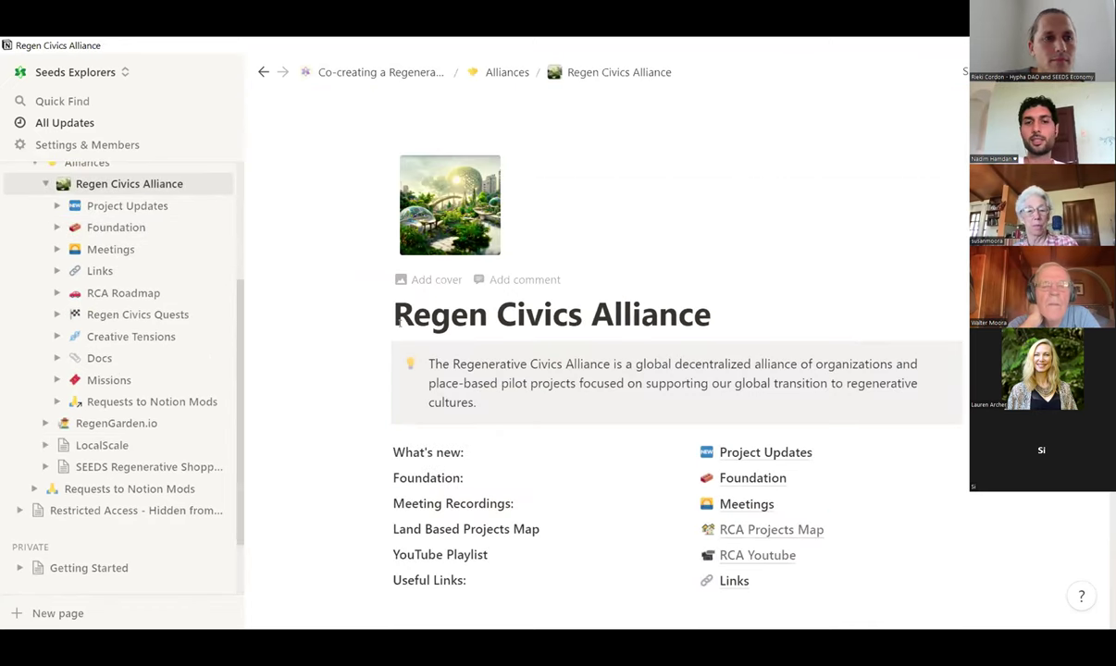
scroll(746, 332, "down", 5)
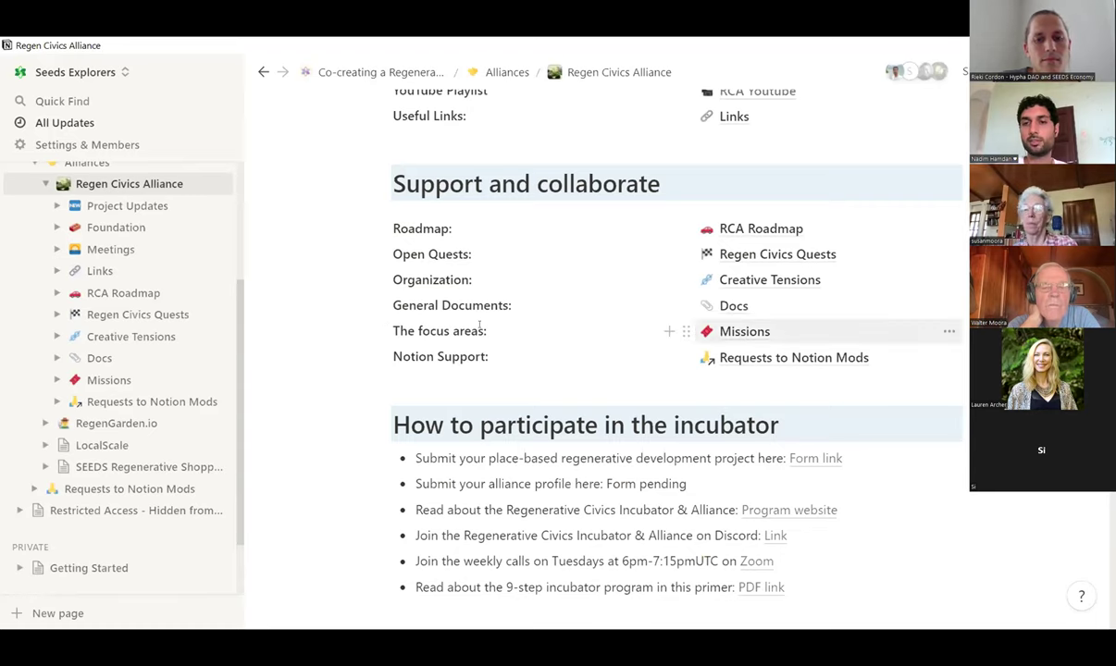
left_click(745, 331)
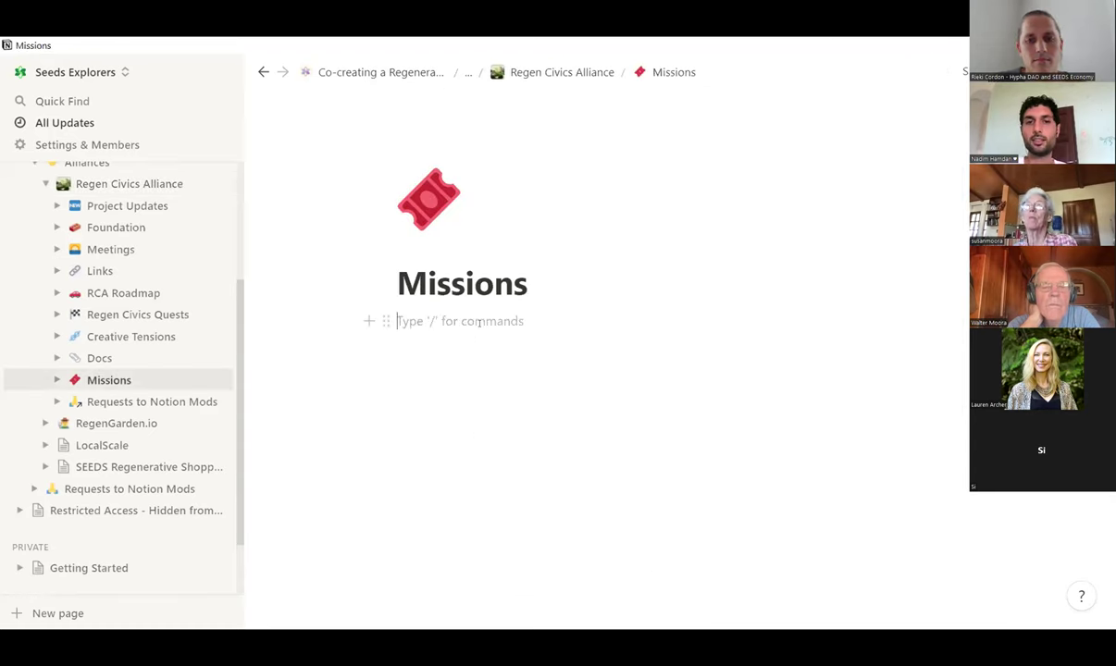
Create a sub-page titled "Community Ownership" inside the Missions page.
type("/")
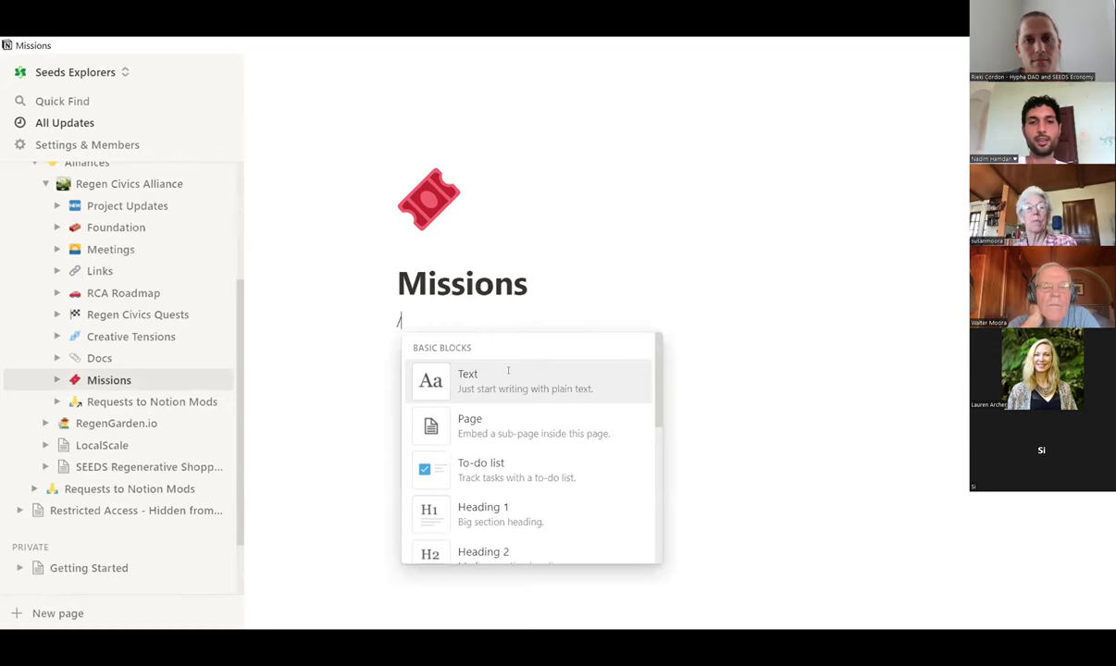
key("Down")
key("Return")
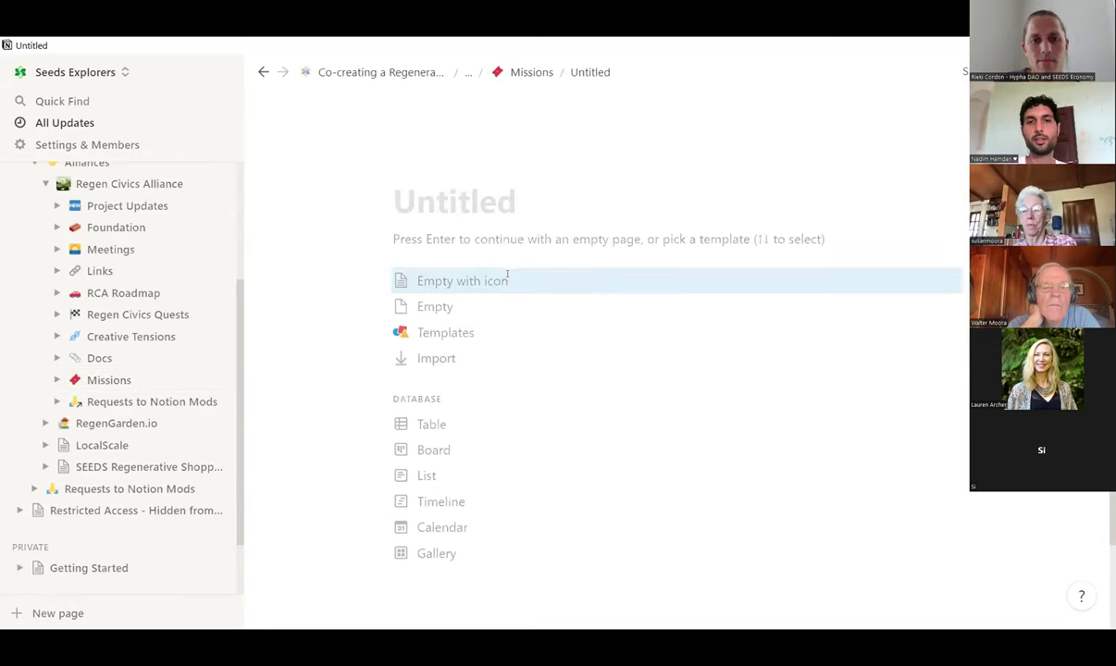
type("Community Ownership")
key("Return")
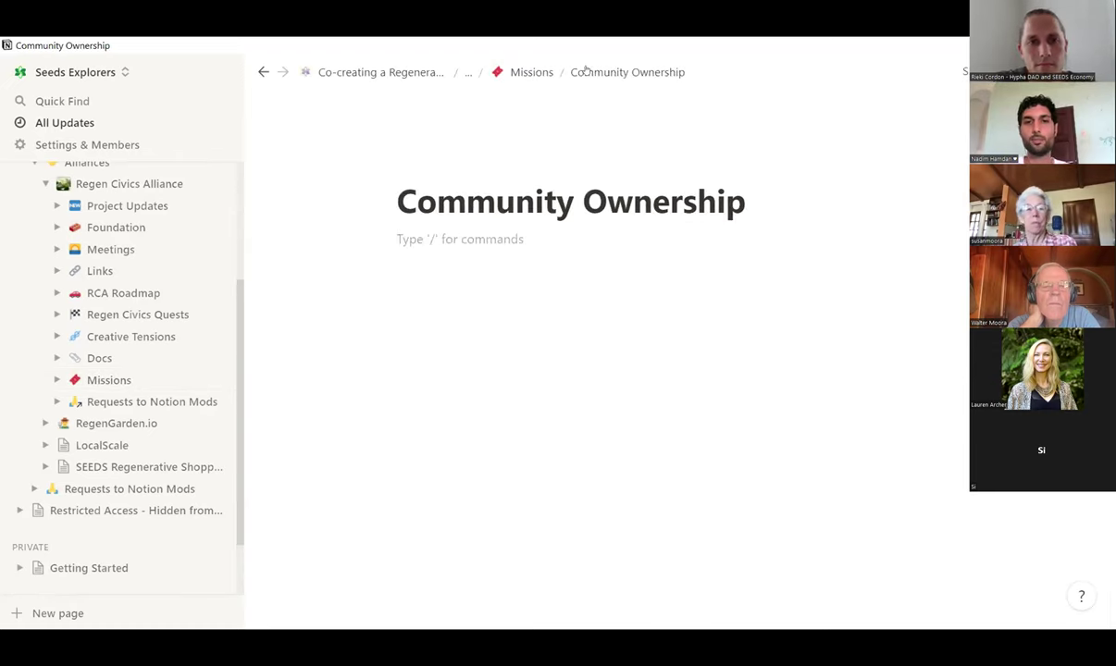
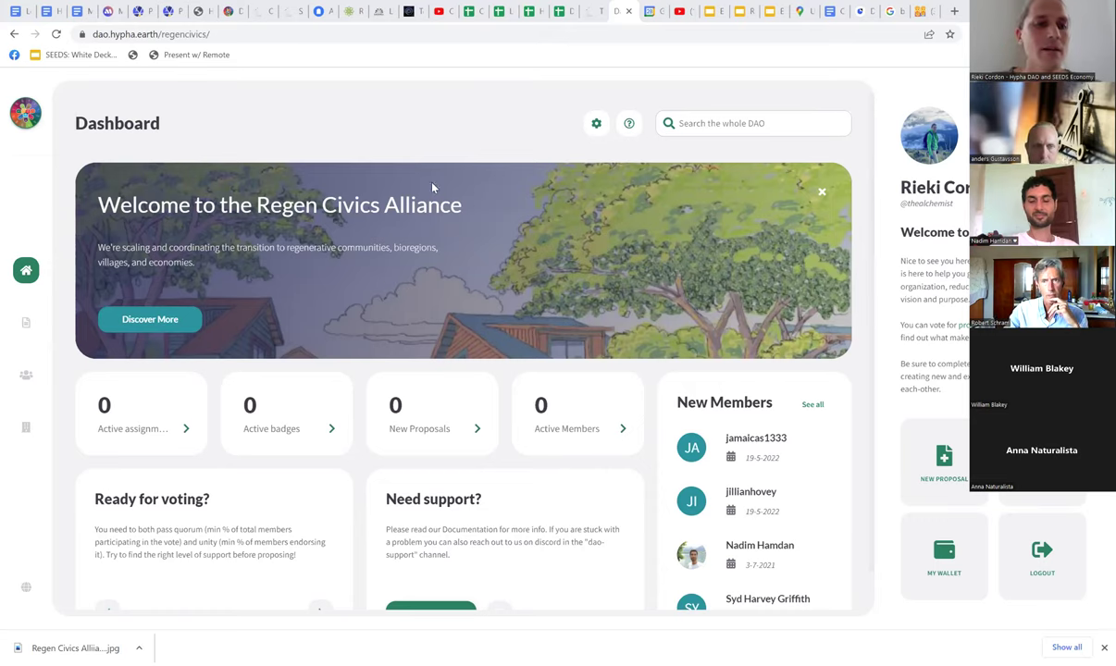
Look over the Regen Civics Alliance DAO dashboard and open its list of new proposals.
scroll(698, 324, "down", 1)
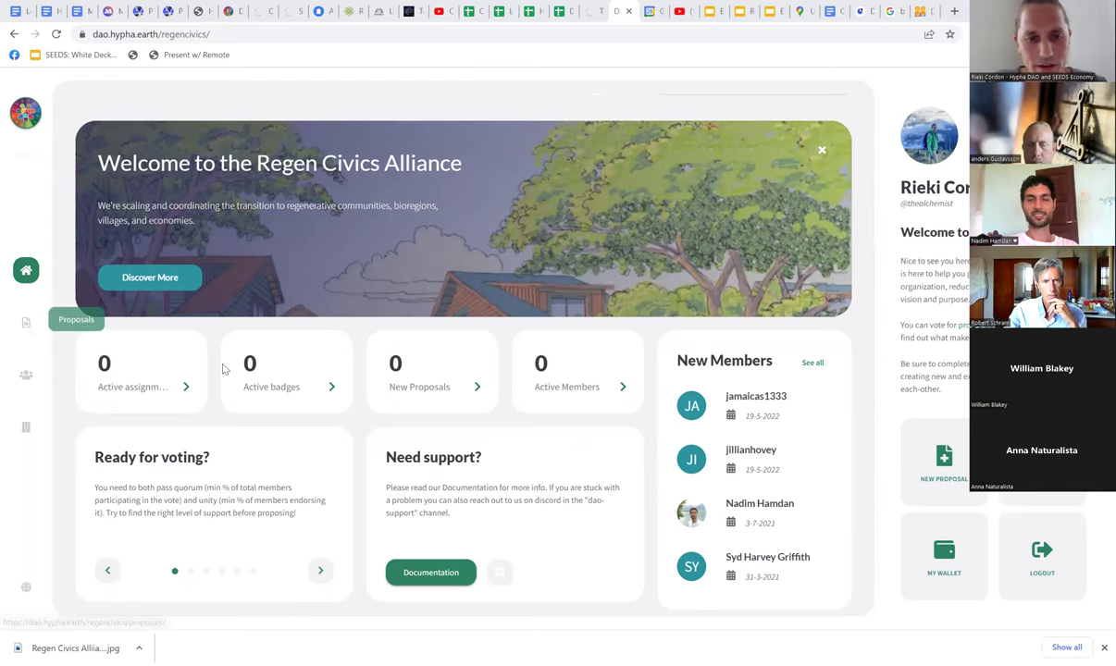
left_click(477, 368)
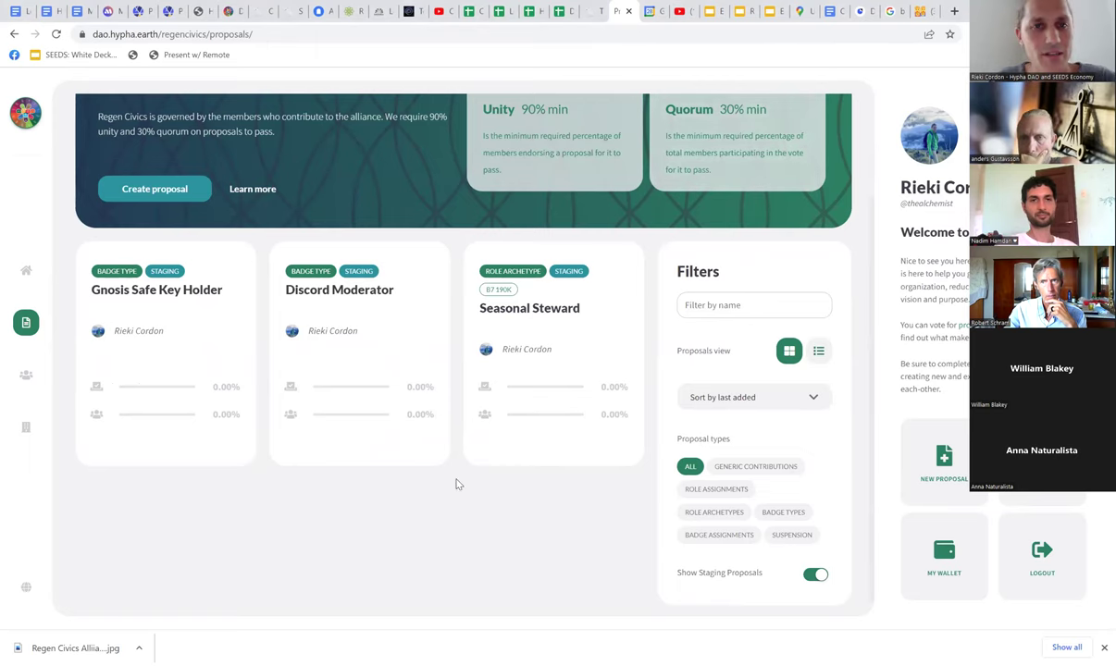
Open the DAO's configuration settings and look over the general voting options and the general design options.
scroll(618, 500, "up", 2)
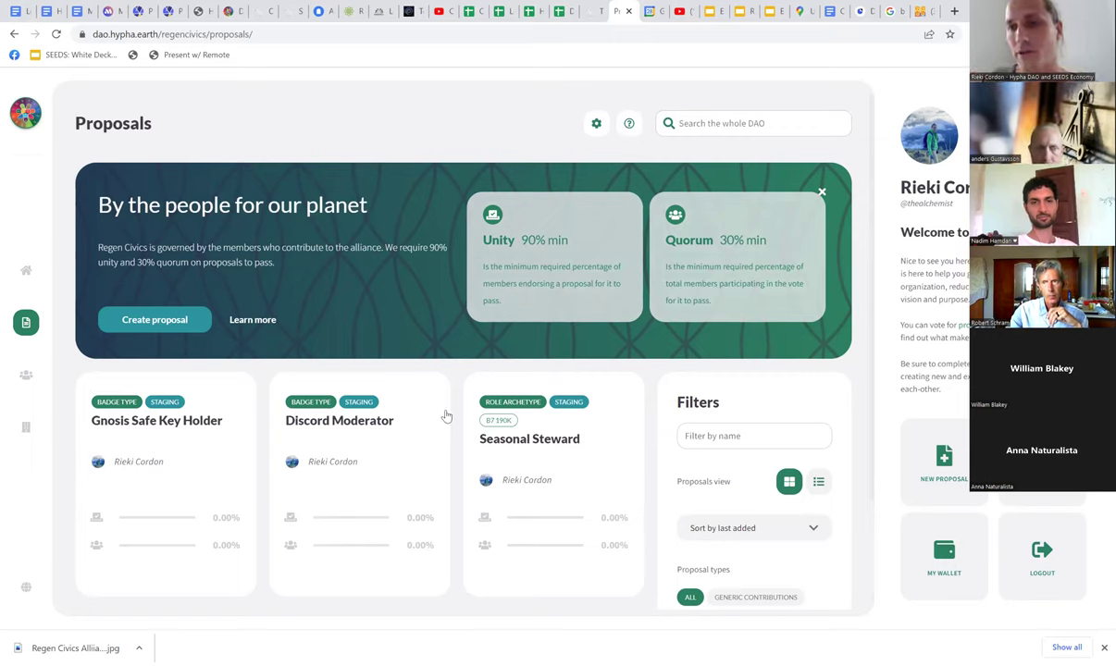
right_click(595, 125)
left_click(594, 126)
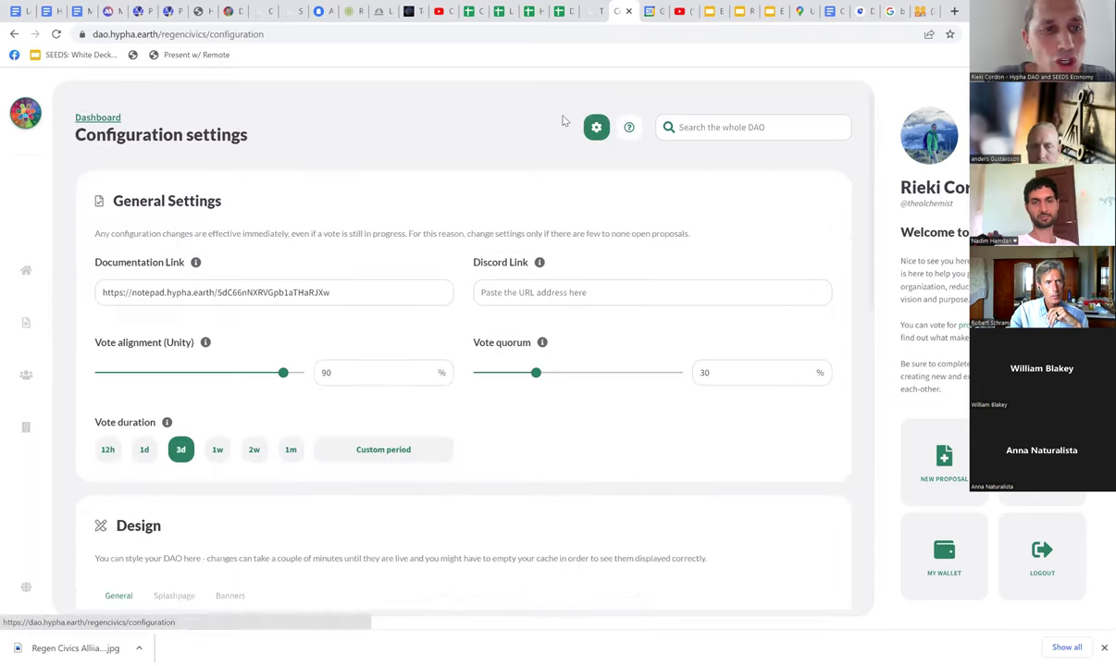
scroll(487, 219, "down", 2)
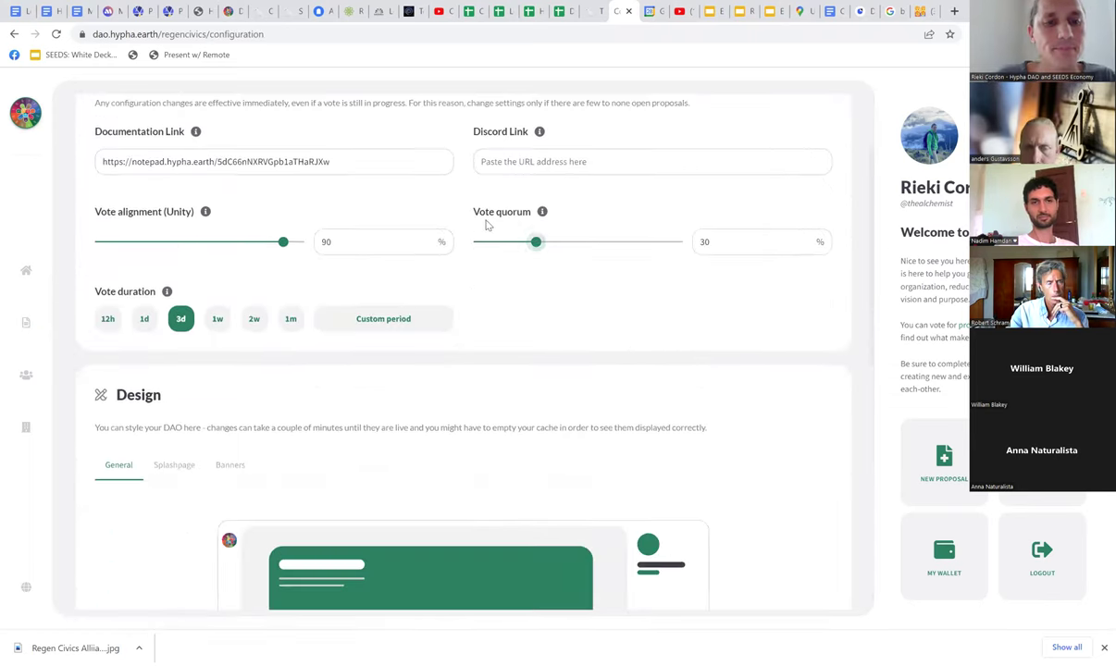
scroll(487, 224, "down", 5)
scroll(514, 330, "up", 2)
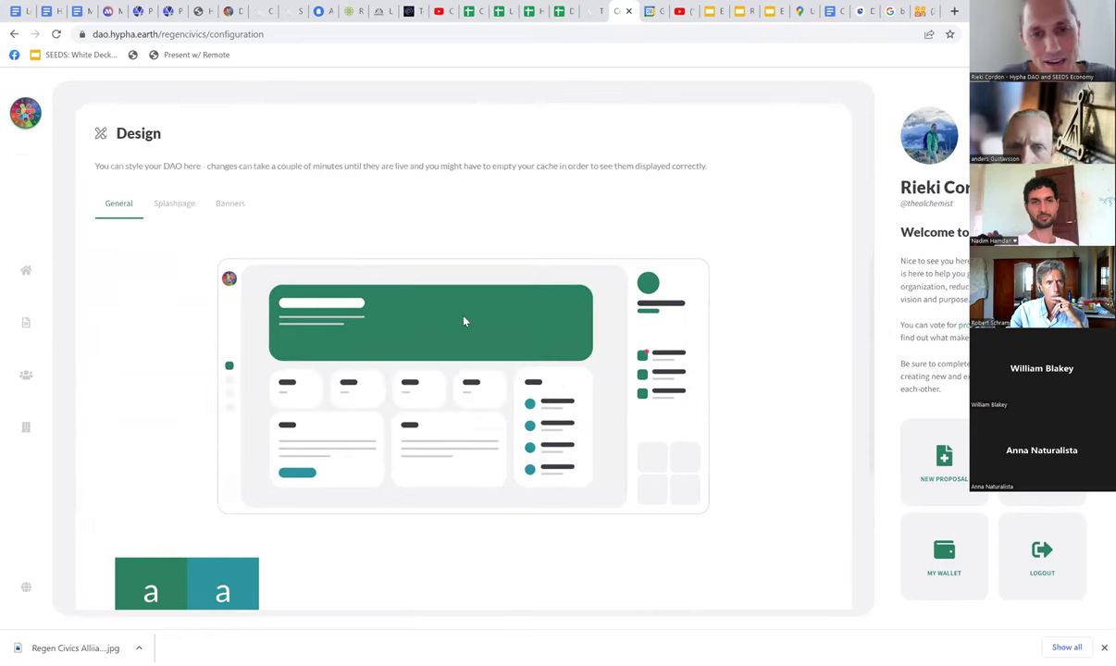
scroll(570, 446, "down", 3)
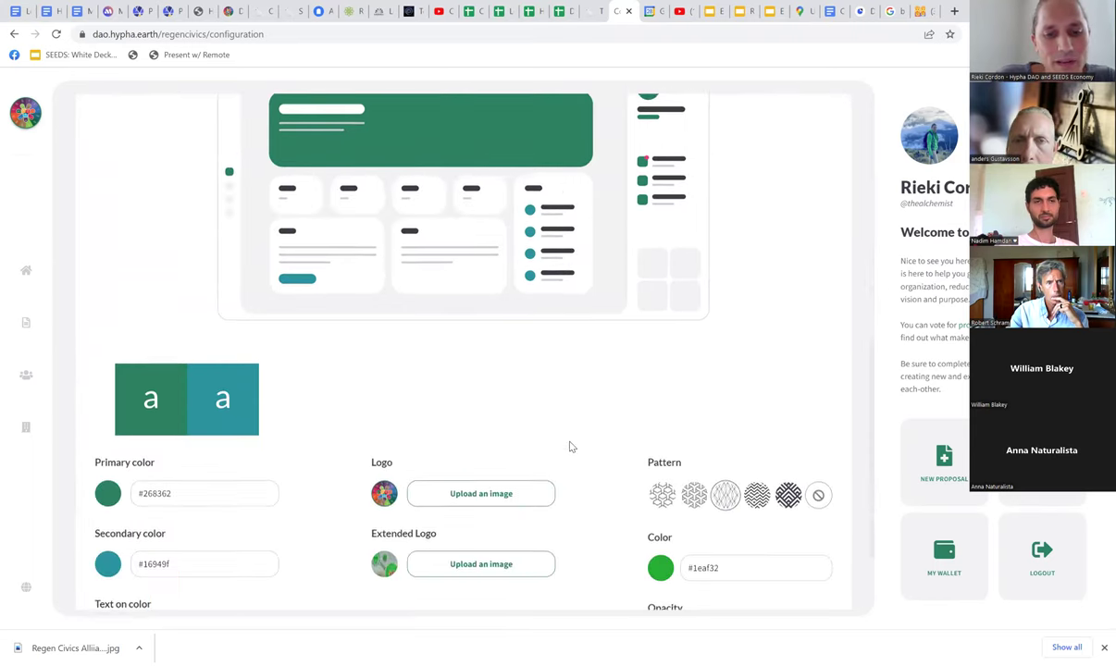
scroll(568, 447, "down", 2)
scroll(532, 444, "up", 8)
View the Splashpage design options in the configuration settings.
left_click(169, 412)
scroll(488, 478, "down", 3)
scroll(129, 555, "up", 6)
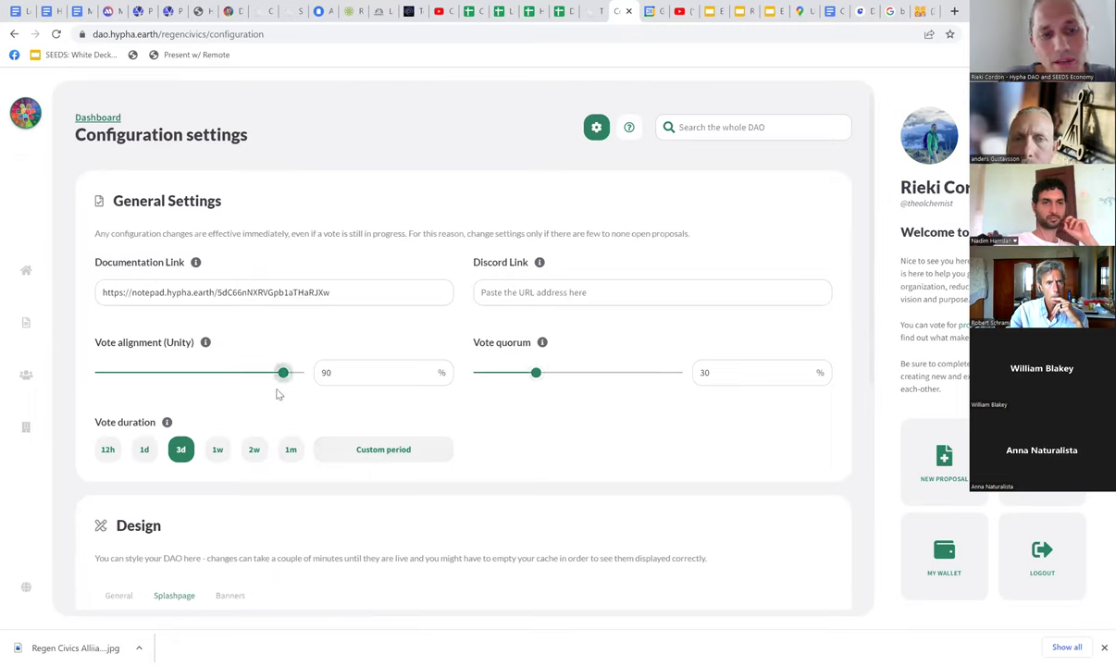
Try a different vote quorum, set it back to 30%, and try to save the configuration.
mouse_move(536, 372)
left_mouse_down()
mouse_move(571, 372)
mouse_move(556, 372)
left_mouse_up()
double_click(705, 372)
type("30")
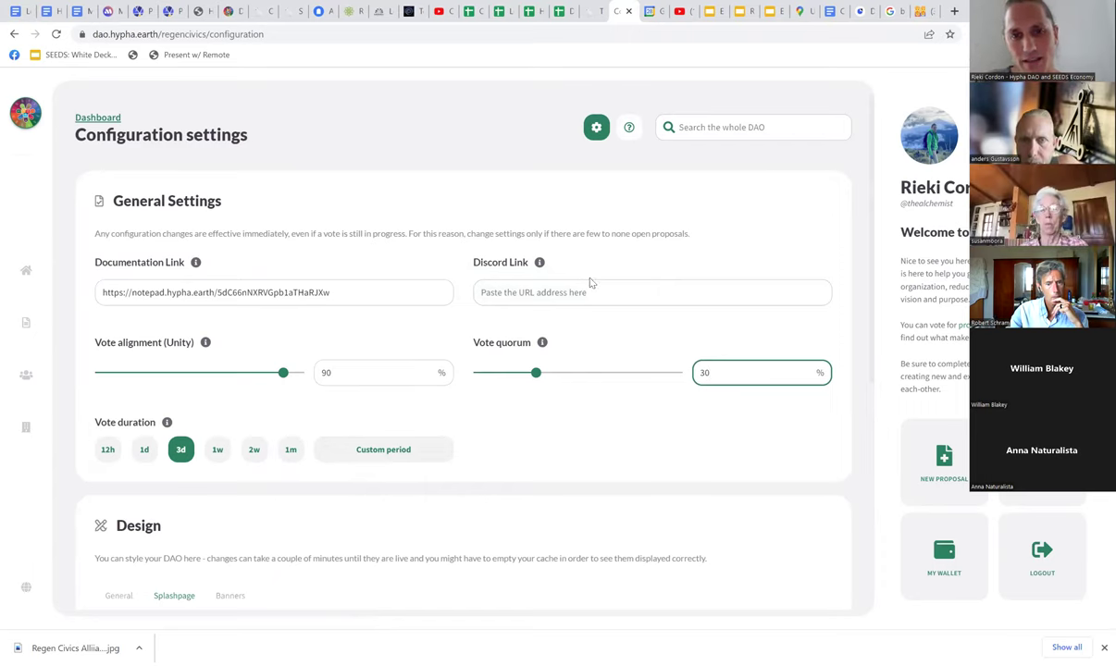
scroll(365, 525, "down", 4)
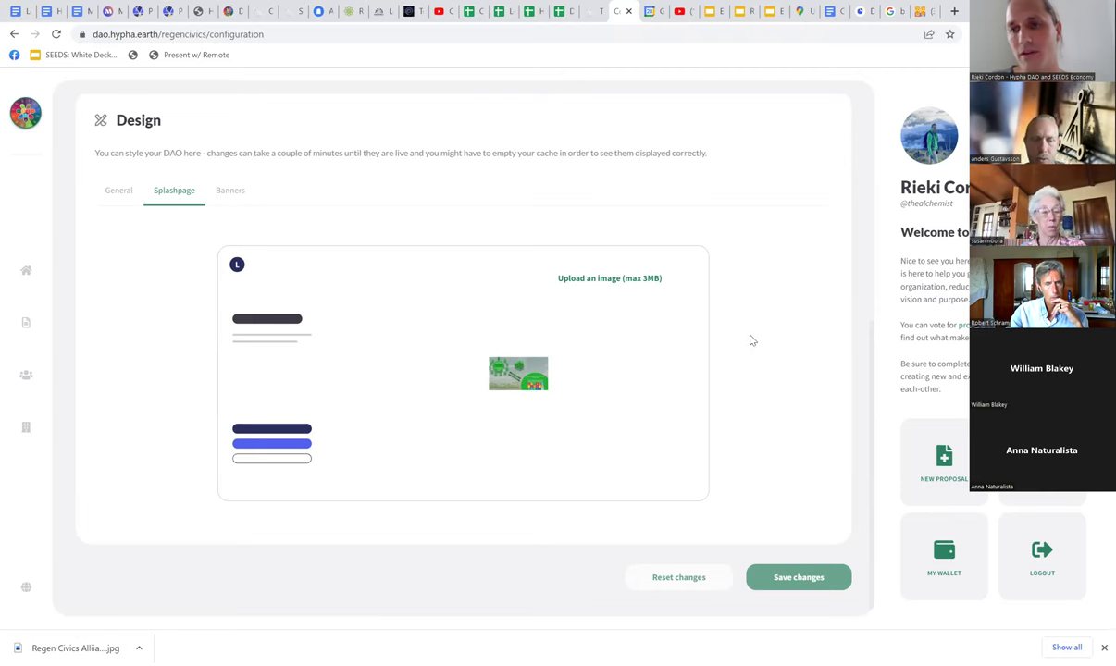
scroll(767, 333, "up", 5)
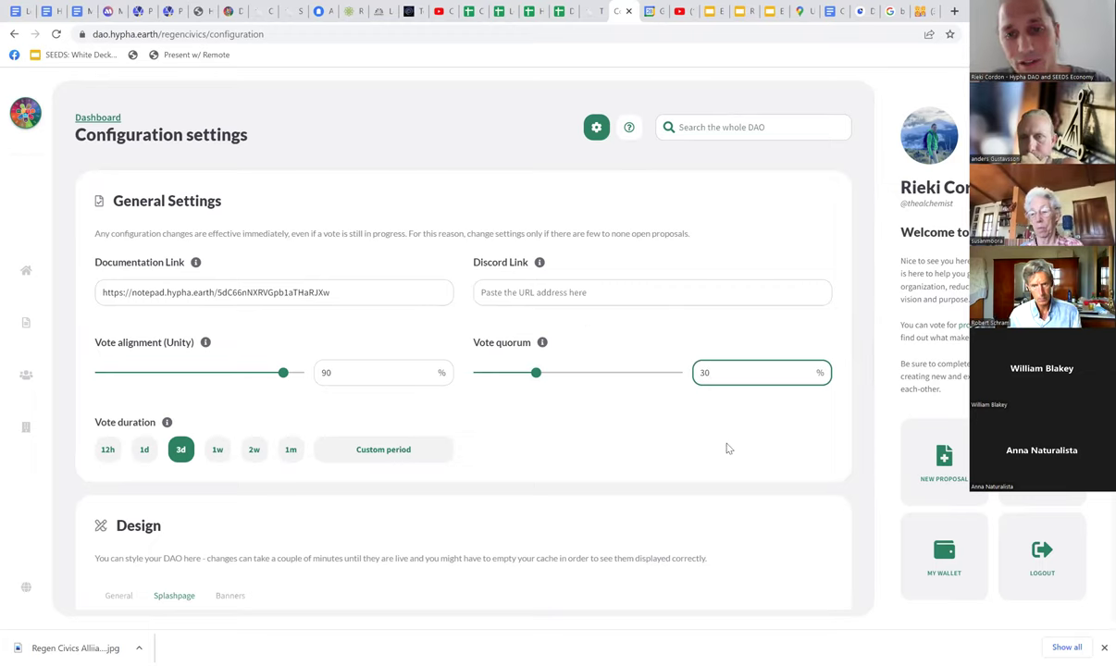
scroll(732, 198, "down", 1)
scroll(780, 513, "down", 5)
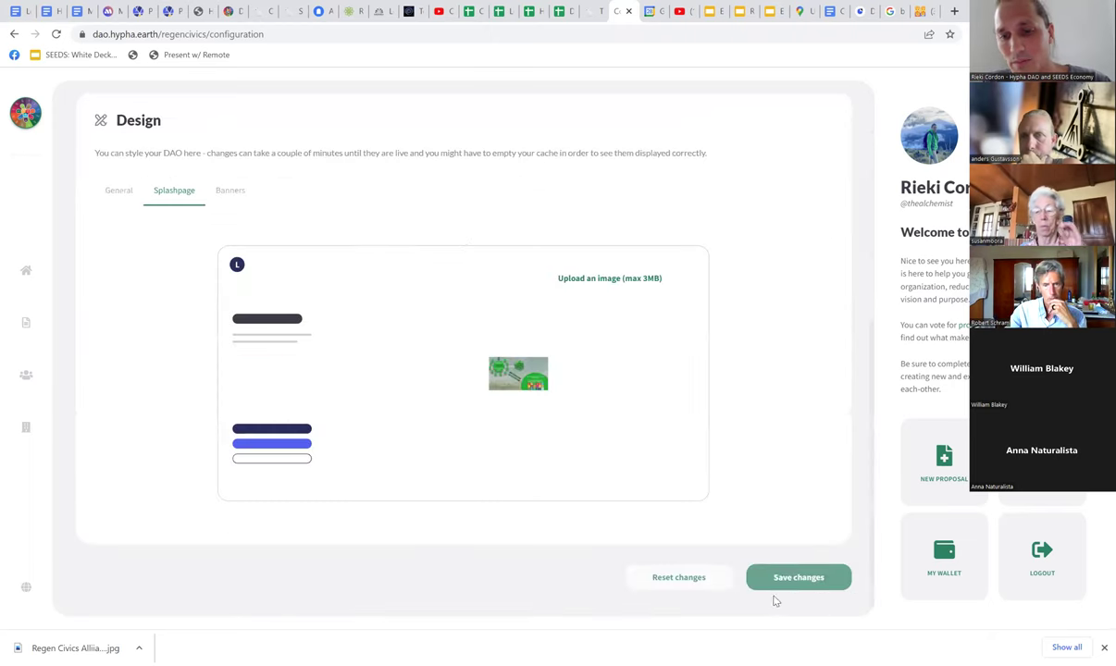
left_click(796, 578)
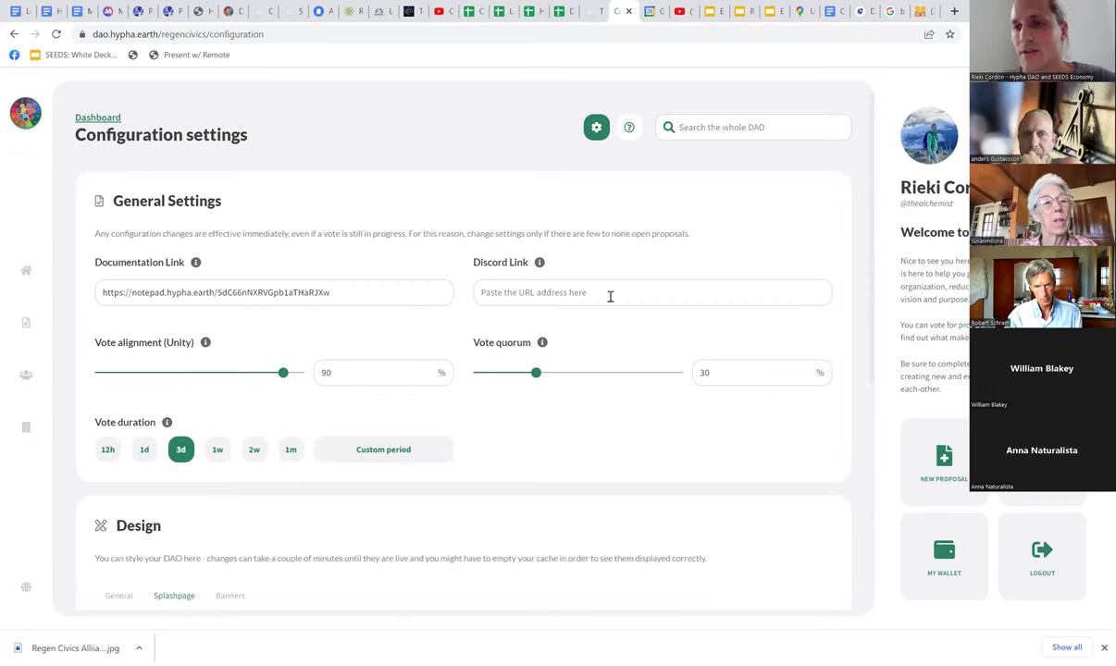
Examine the Discord Link and Documentation Link settings and the save options on the configuration page.
left_click(579, 295)
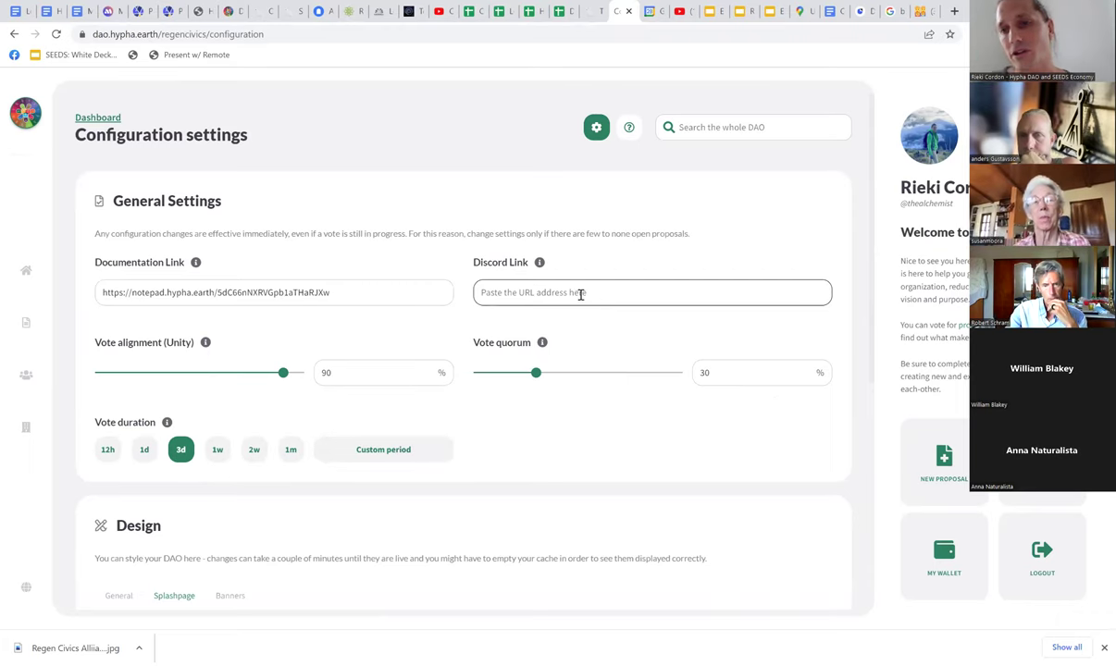
left_click(590, 335)
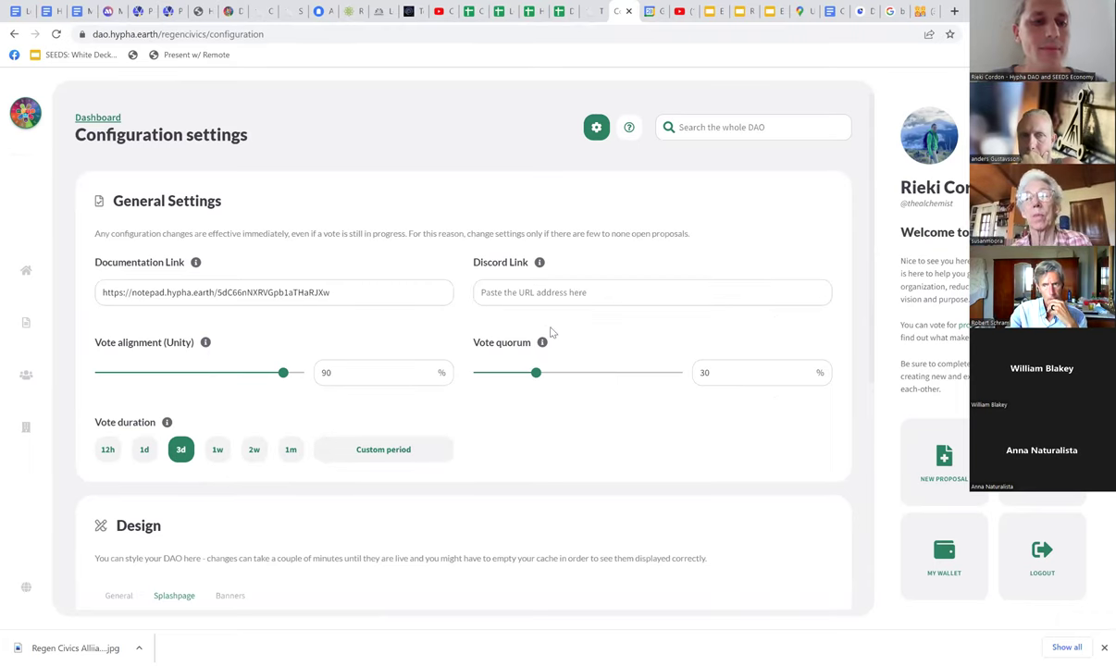
scroll(556, 391, "down", 3)
scroll(556, 390, "up", 2)
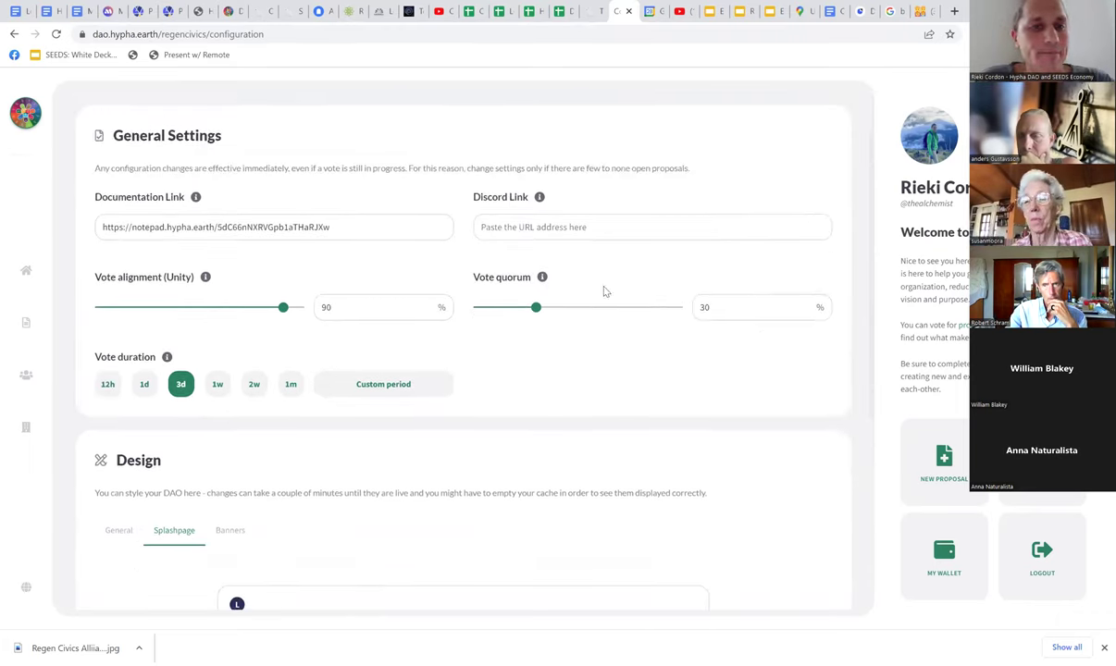
left_click(606, 227)
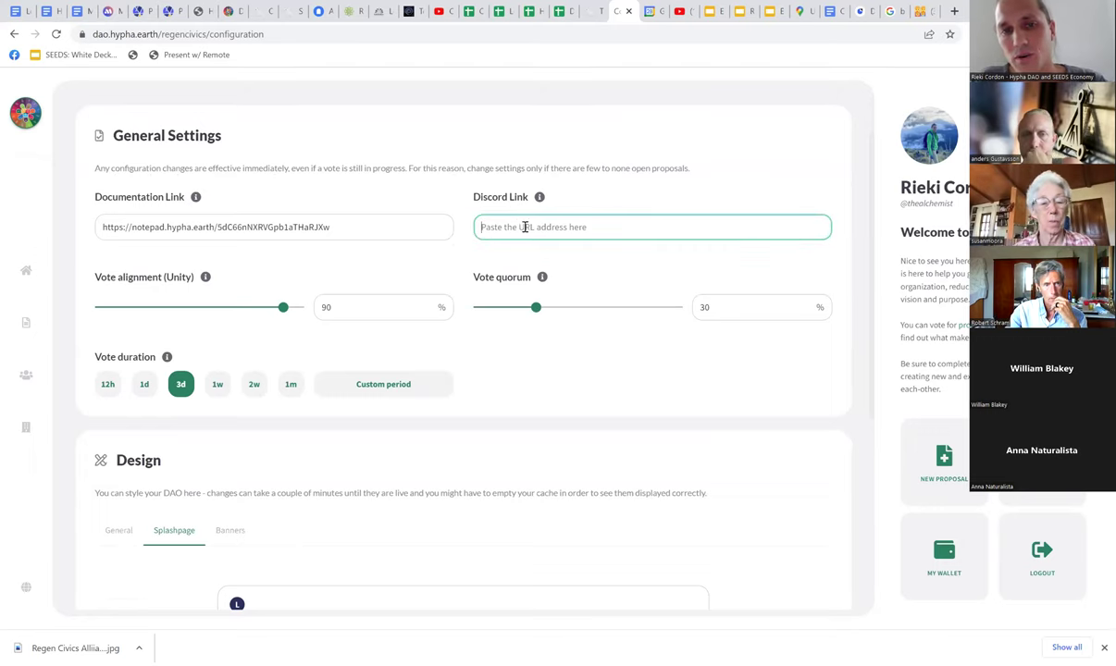
left_click(338, 232)
key("ctrl+a")
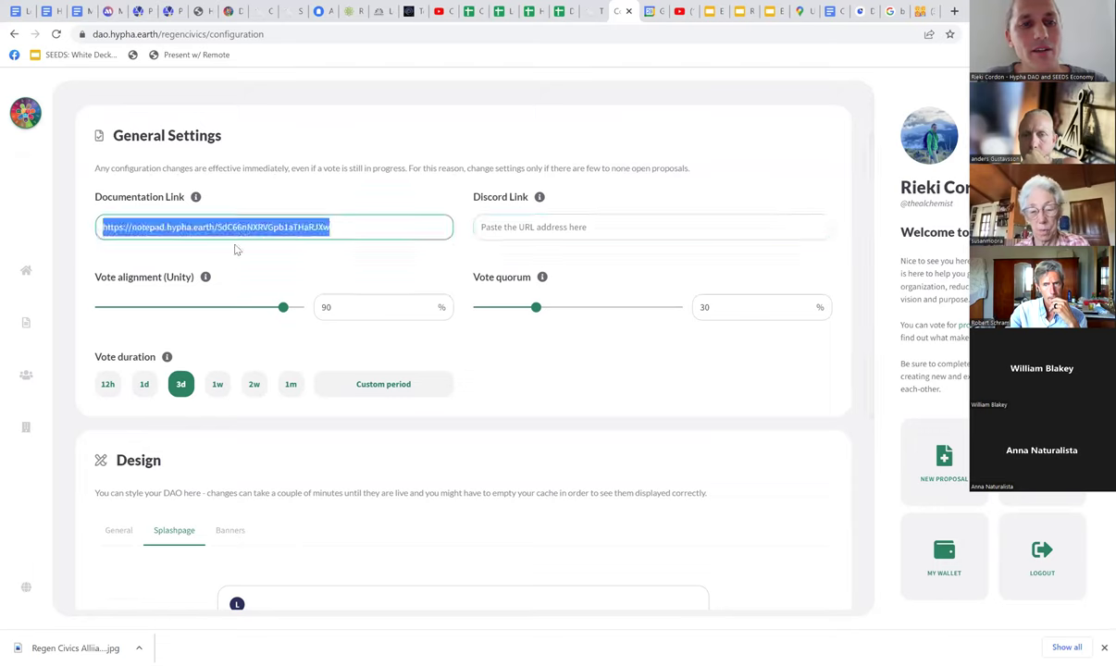
left_click(303, 256)
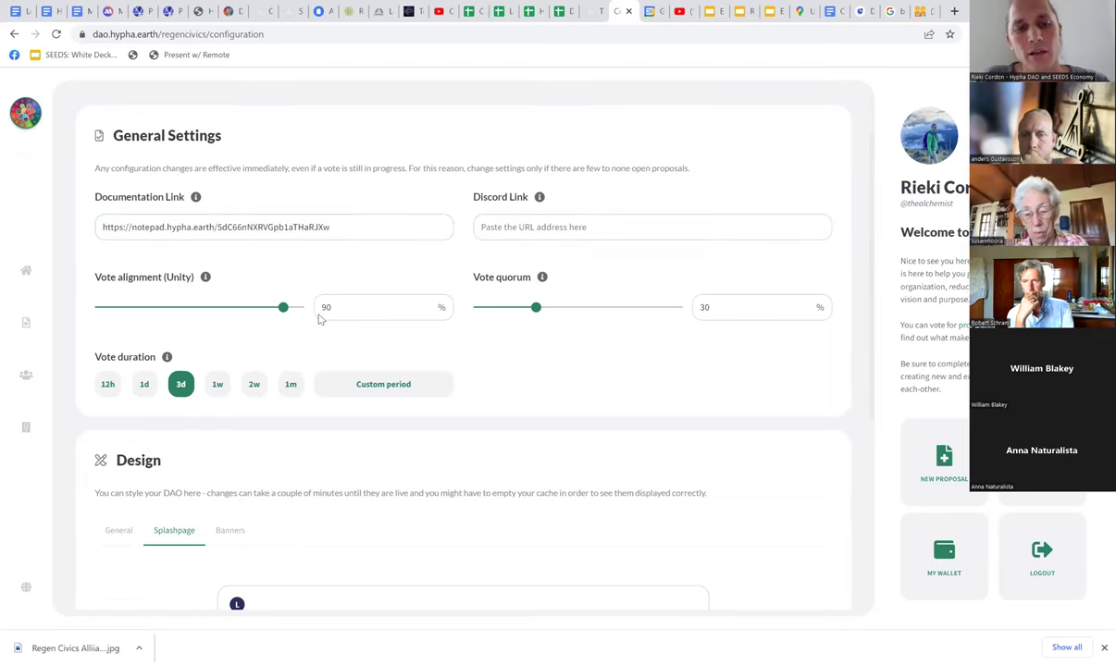
scroll(620, 435, "down", 4)
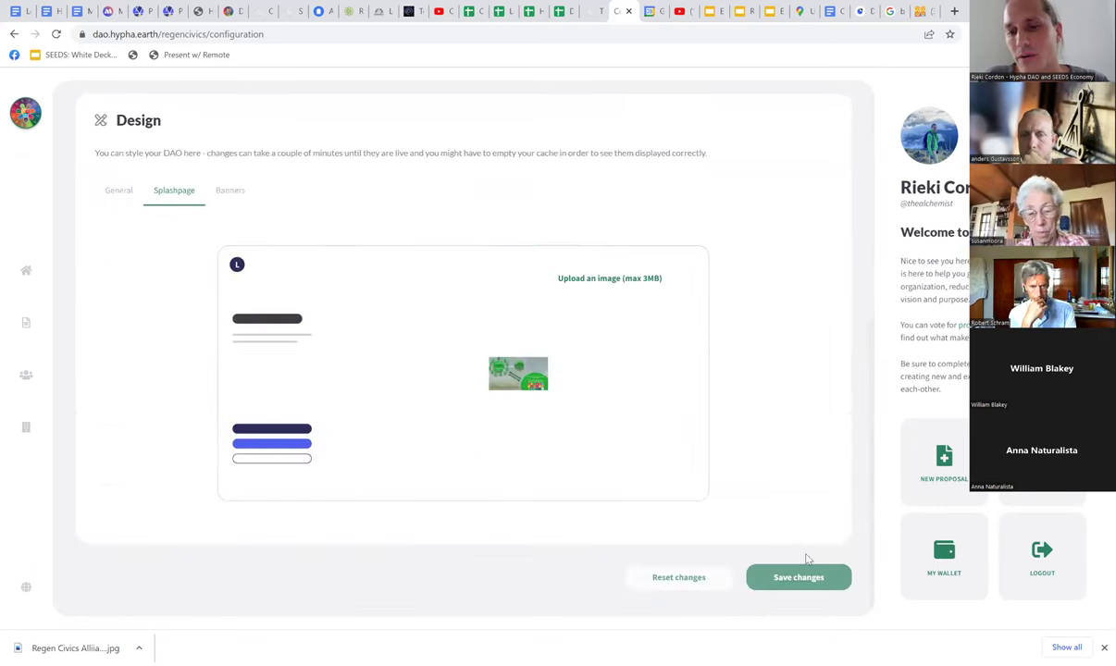
Browse the list of DAOs as far as the Regen Civics Alliance entry and return to the alliance's proposals.
left_click(27, 586)
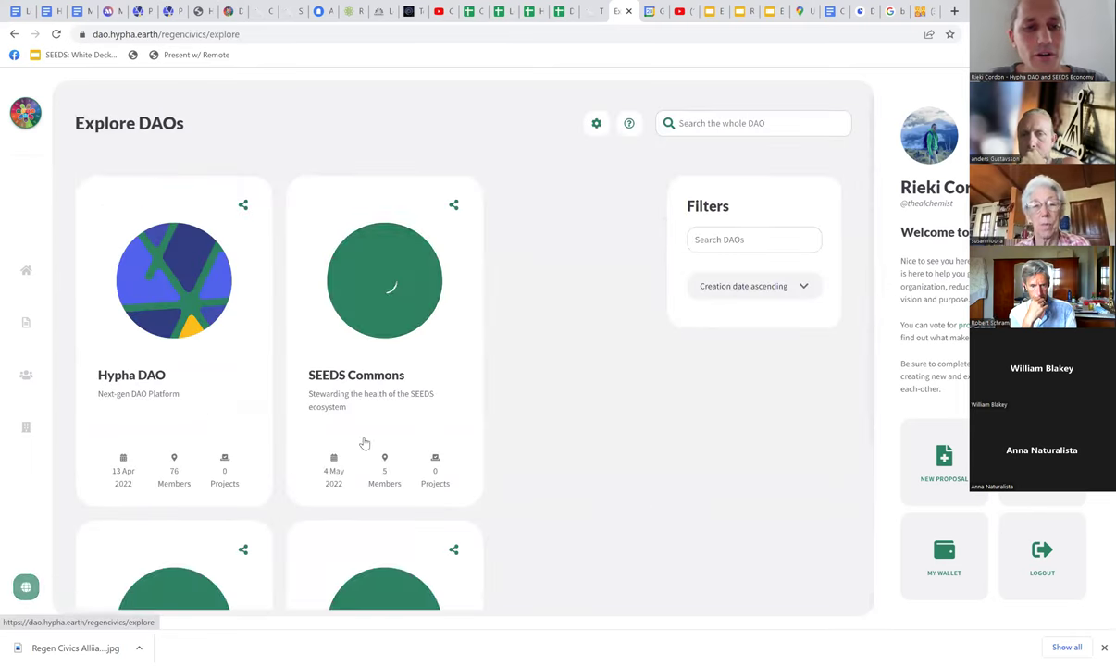
scroll(444, 370, "down", 4)
scroll(423, 335, "down", 10)
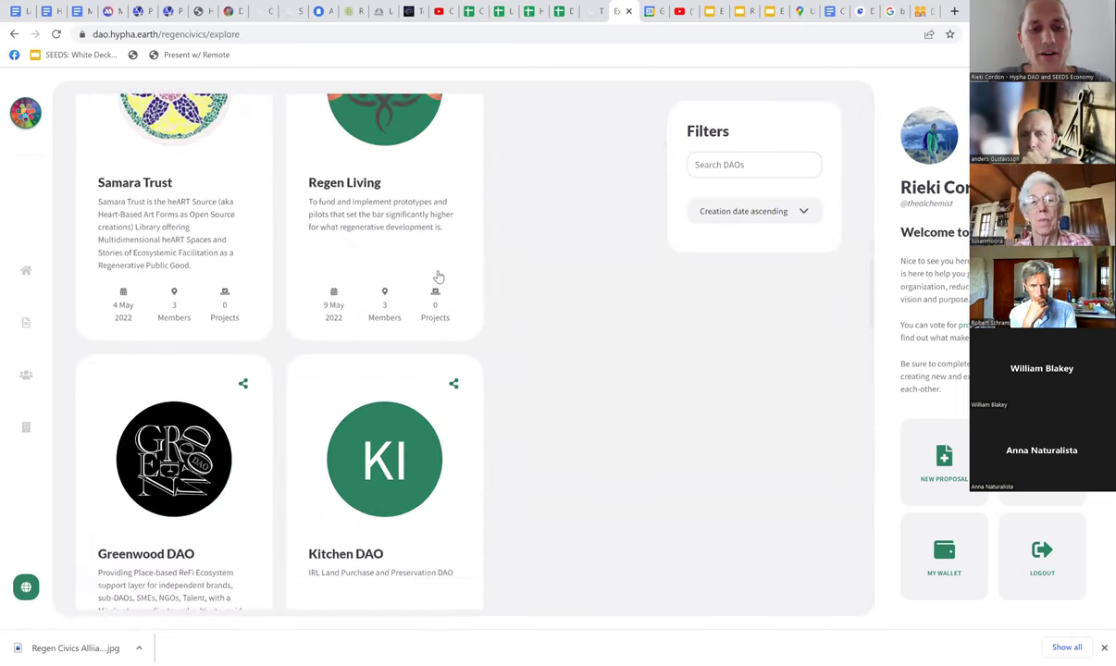
scroll(400, 324, "down", 2)
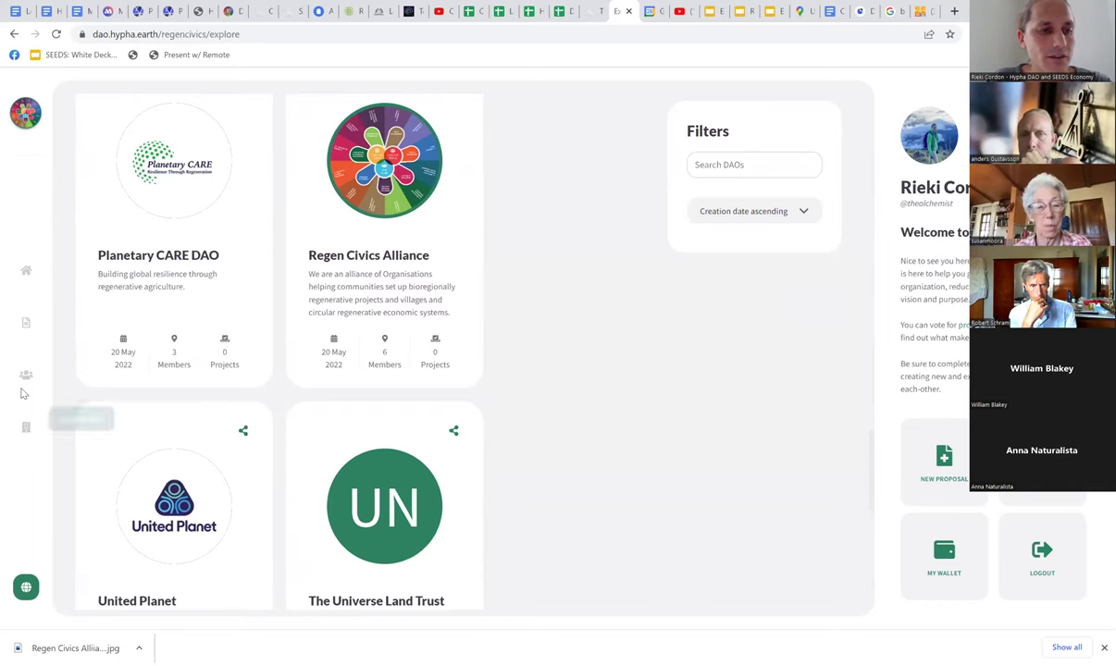
left_click(26, 323)
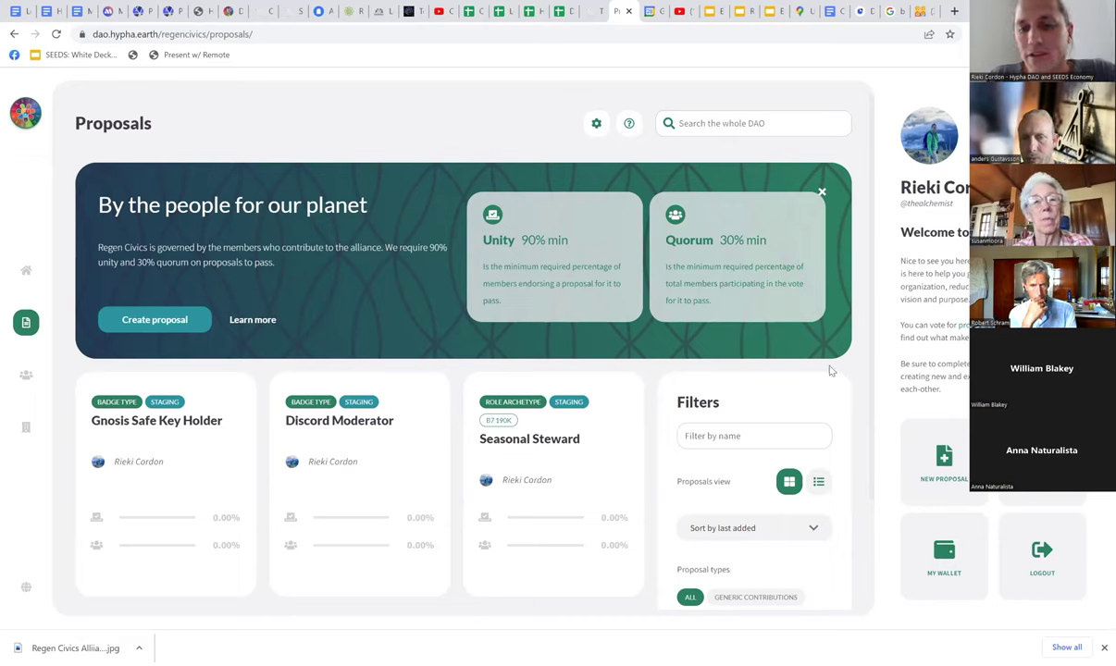
scroll(877, 416, "down", 1)
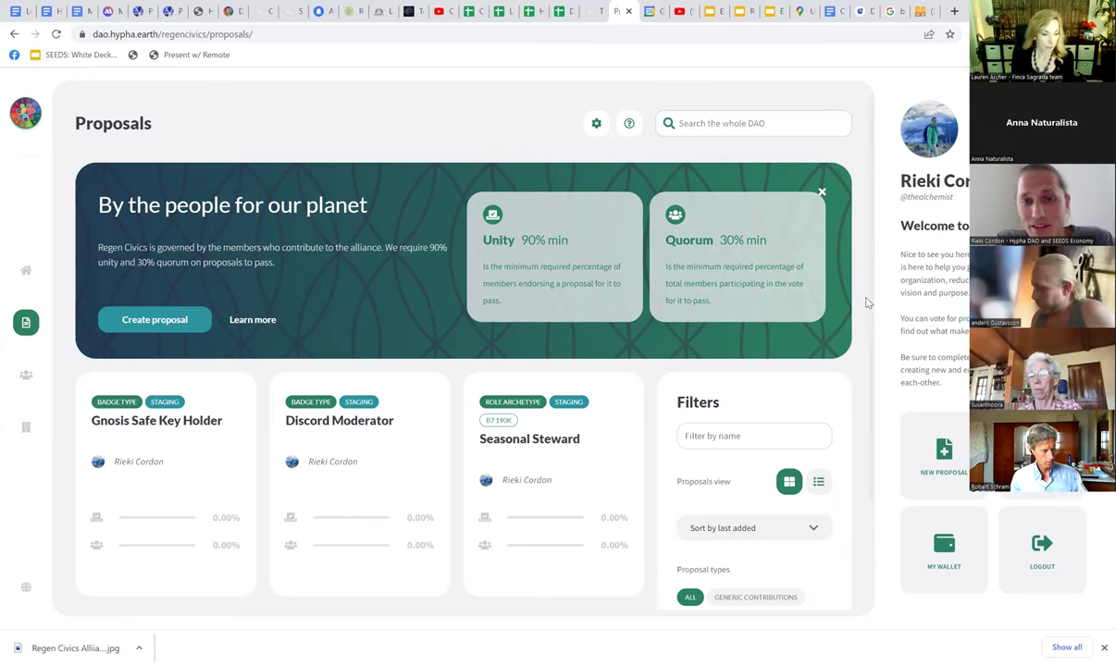
Try a vote quorum of 50% in the DAO's configuration settings and return to the proposals without saving.
left_click(595, 123)
left_click(576, 374)
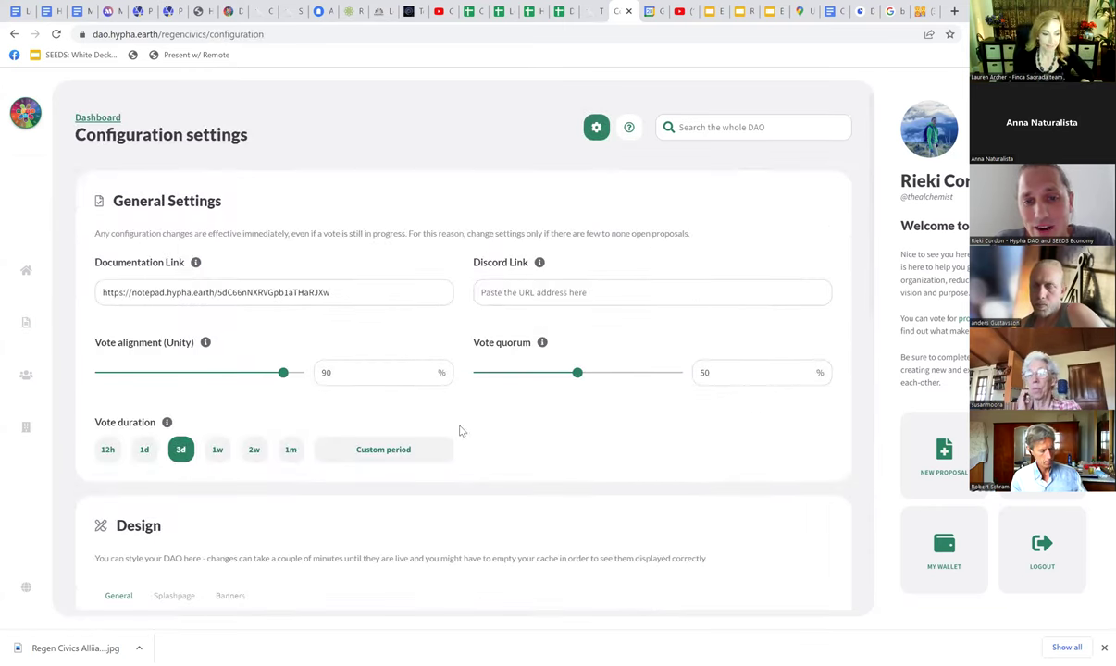
scroll(357, 466, "down", 10)
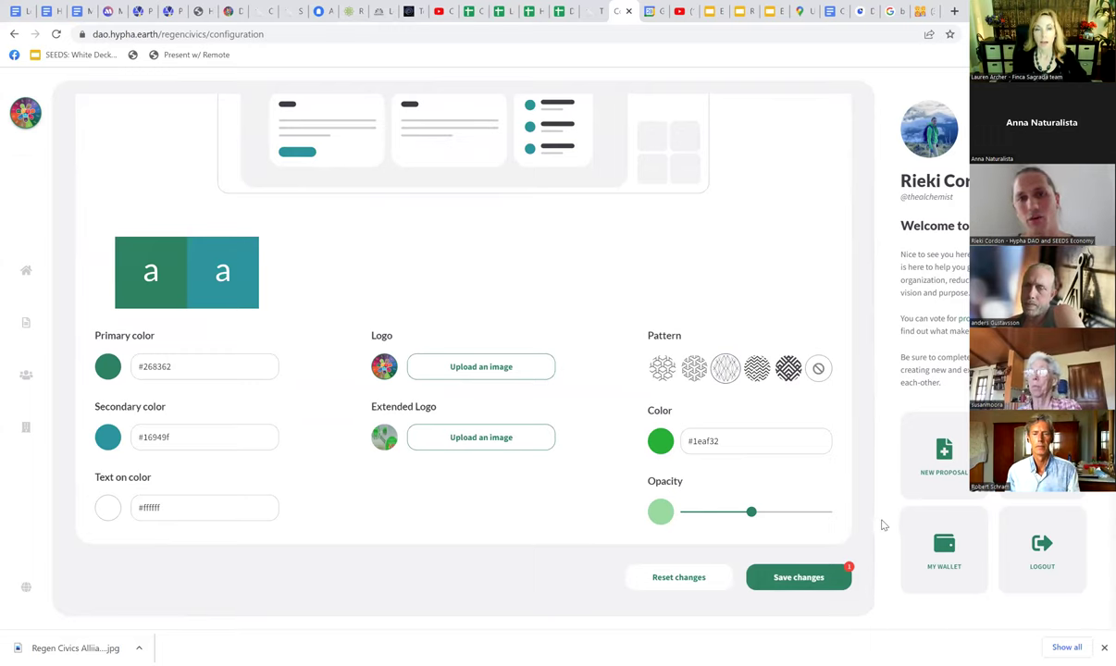
scroll(828, 520, "up", 8)
scroll(761, 405, "down", 6)
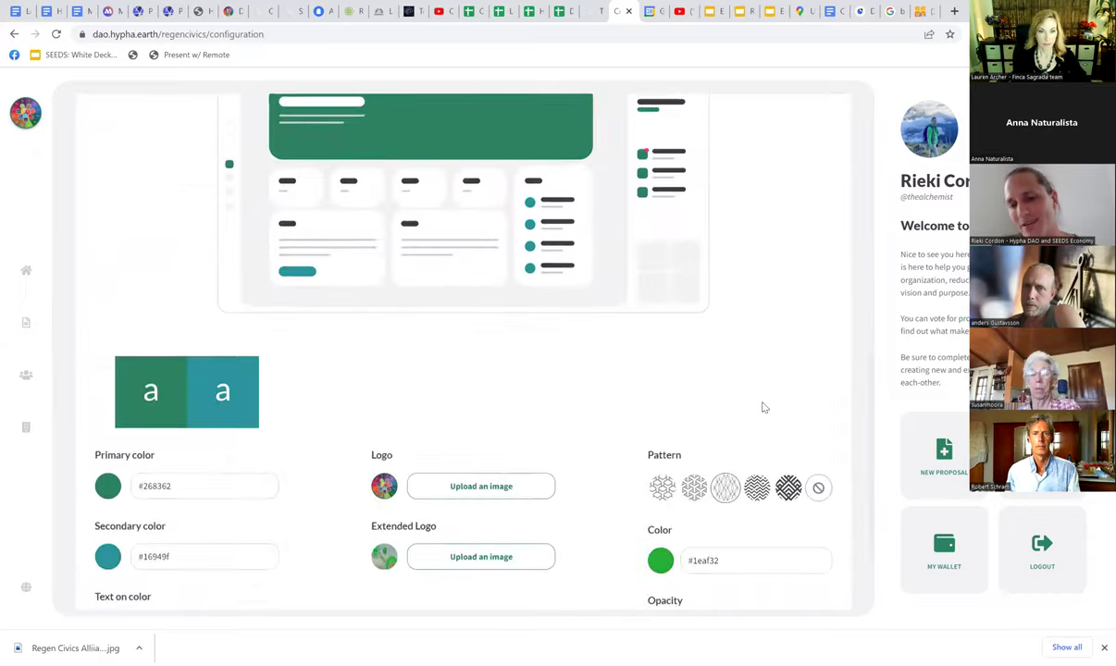
scroll(763, 407, "down", 2)
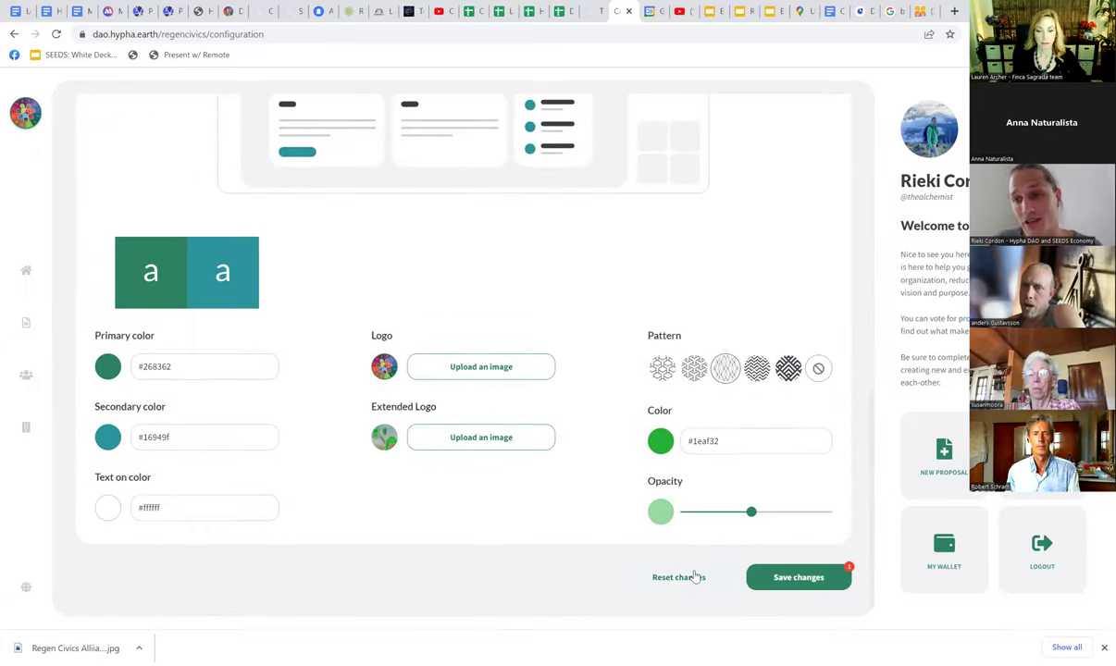
scroll(713, 556, "up", 8)
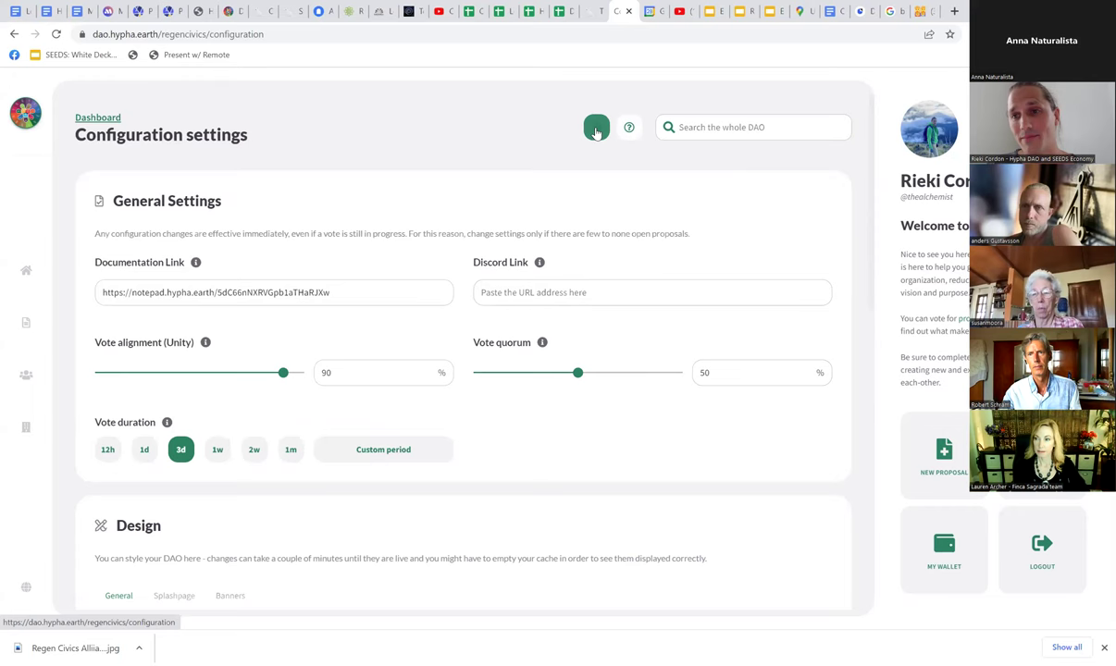
left_click(26, 322)
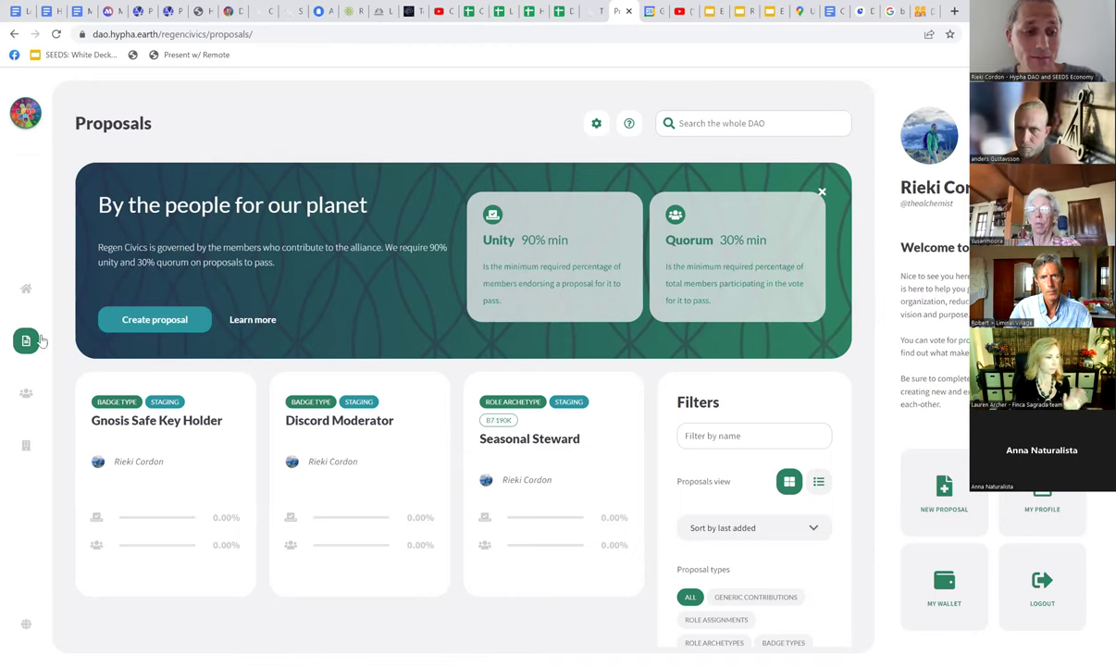
Browse the Explore DAOs list through to its last entries and open the Regen Civics Alliance dashboard.
left_click(25, 623)
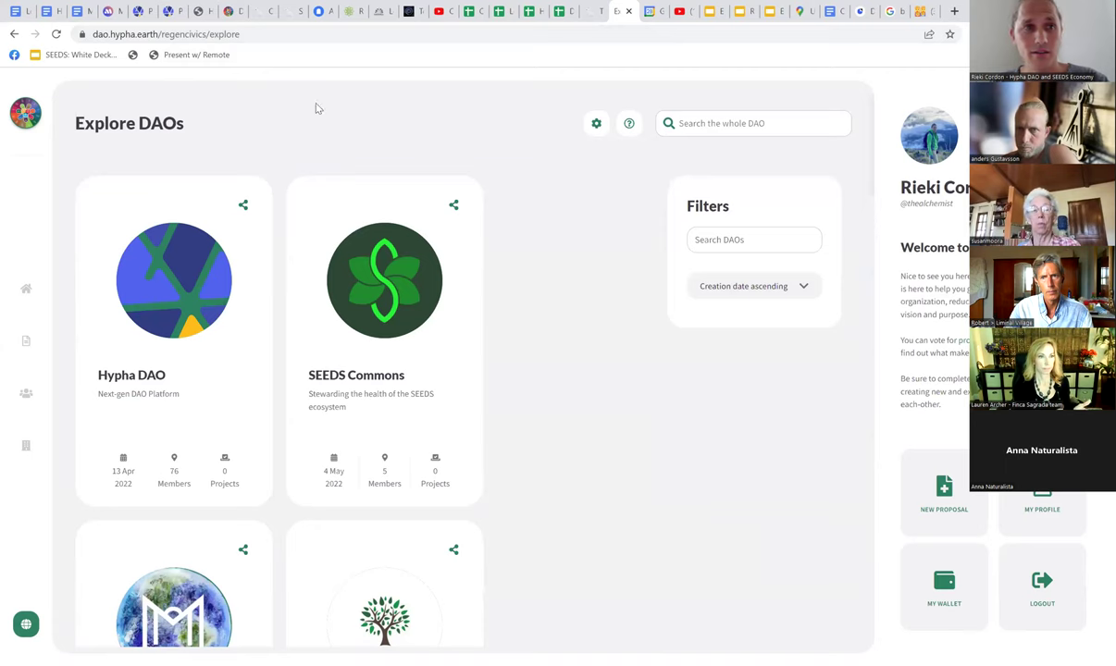
scroll(470, 373, "down", 5)
scroll(470, 372, "down", 5)
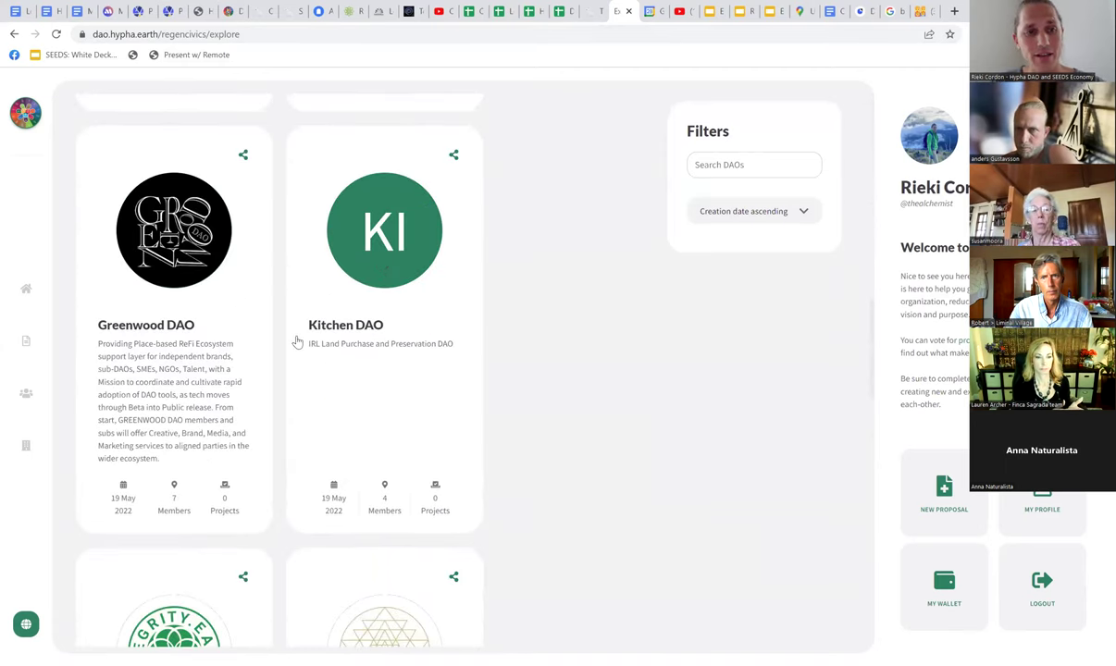
scroll(272, 369, "down", 5)
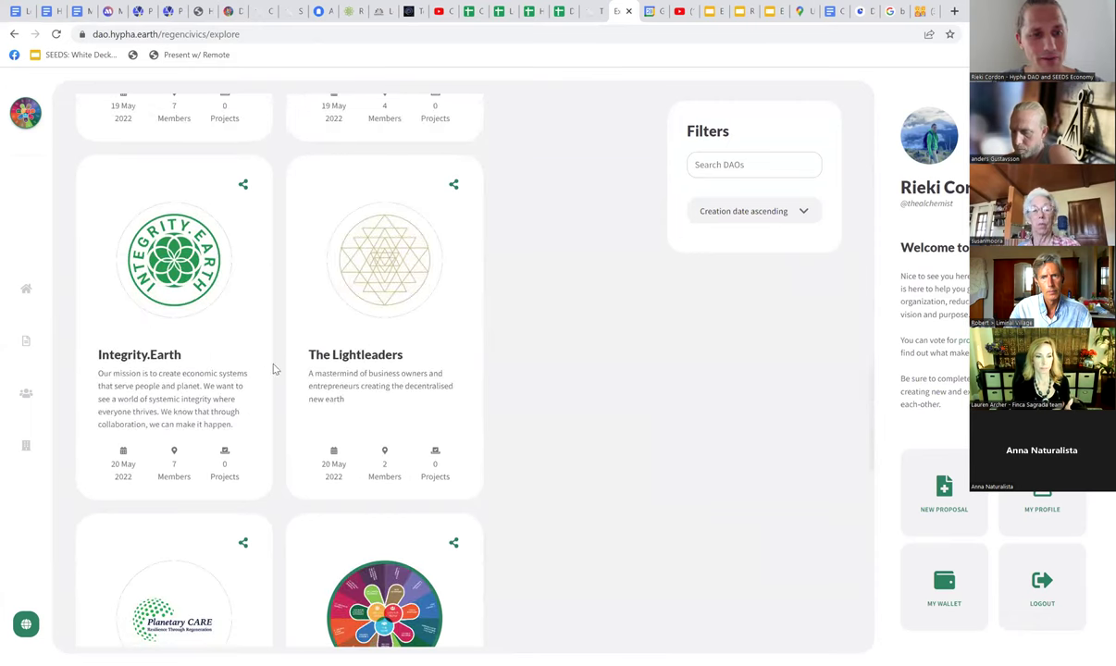
scroll(278, 379, "down", 5)
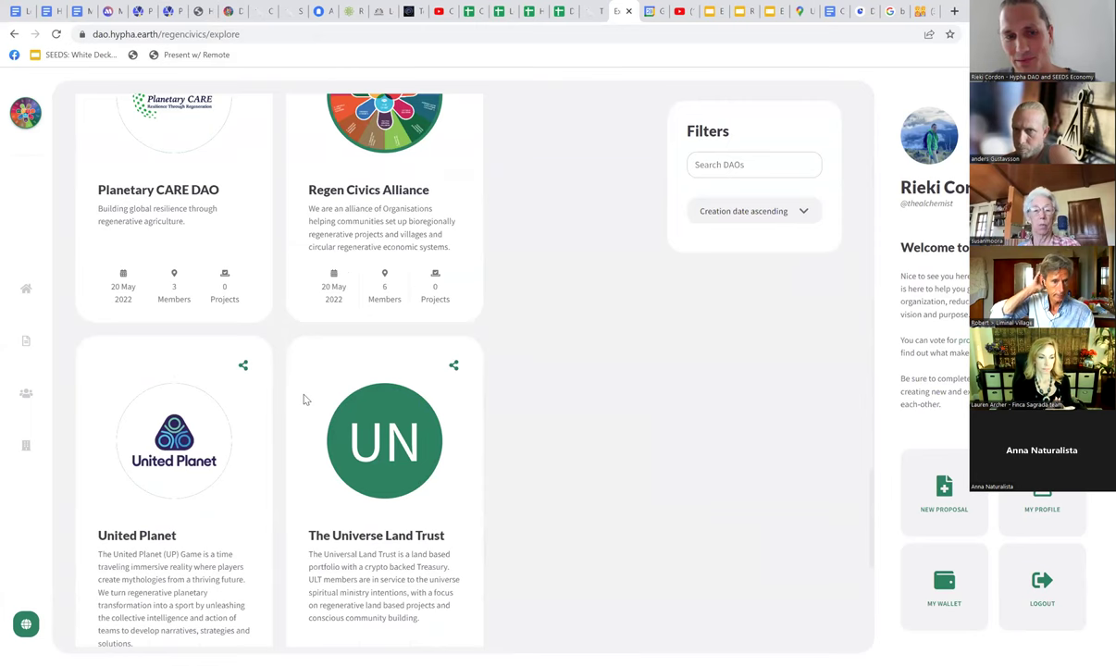
scroll(304, 399, "down", 2)
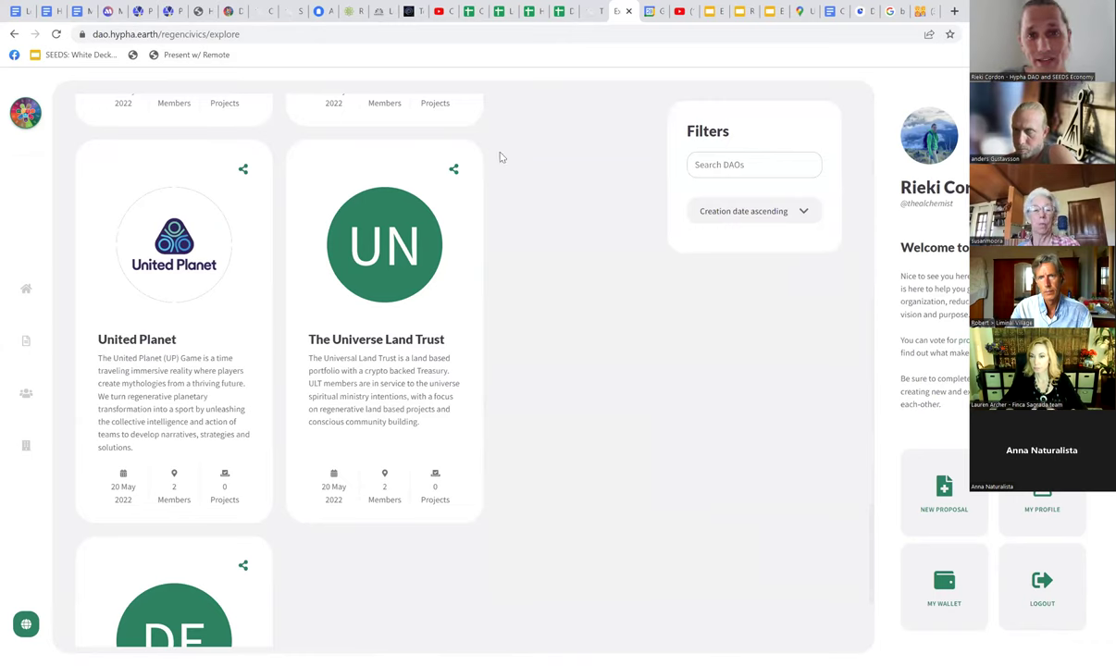
scroll(379, 530, "down", 6)
left_click(408, 497)
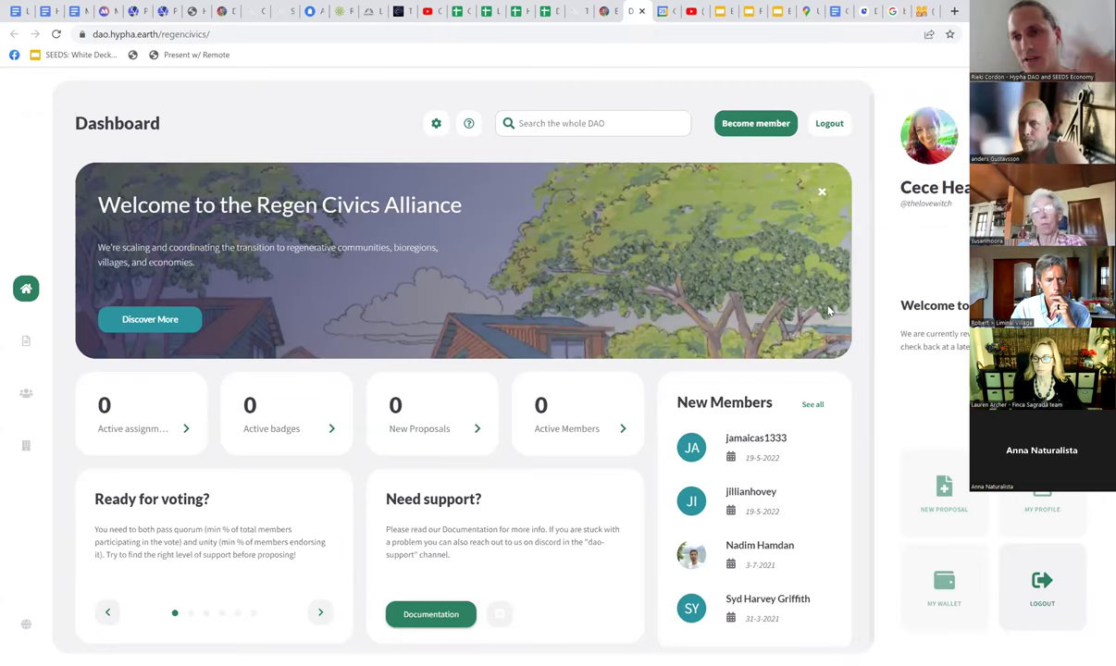
Open the alliance's organization page and look over its issuance, role assignments, generic contributions, archetypes and badges.
scroll(643, 448, "down", 1)
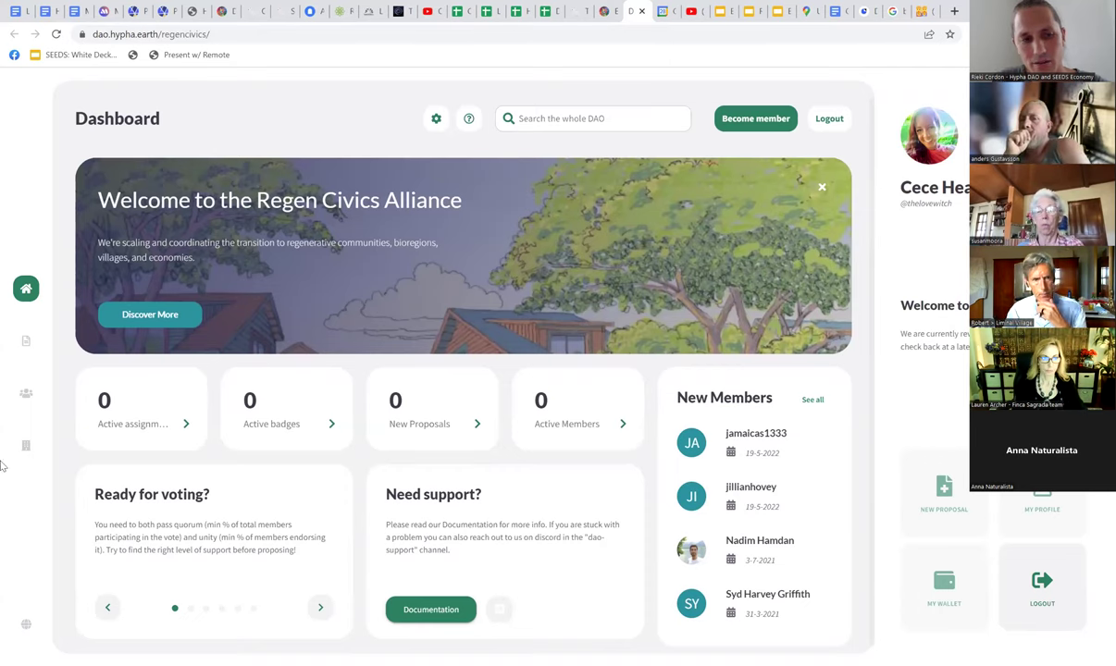
left_click(26, 446)
scroll(550, 524, "down", 3)
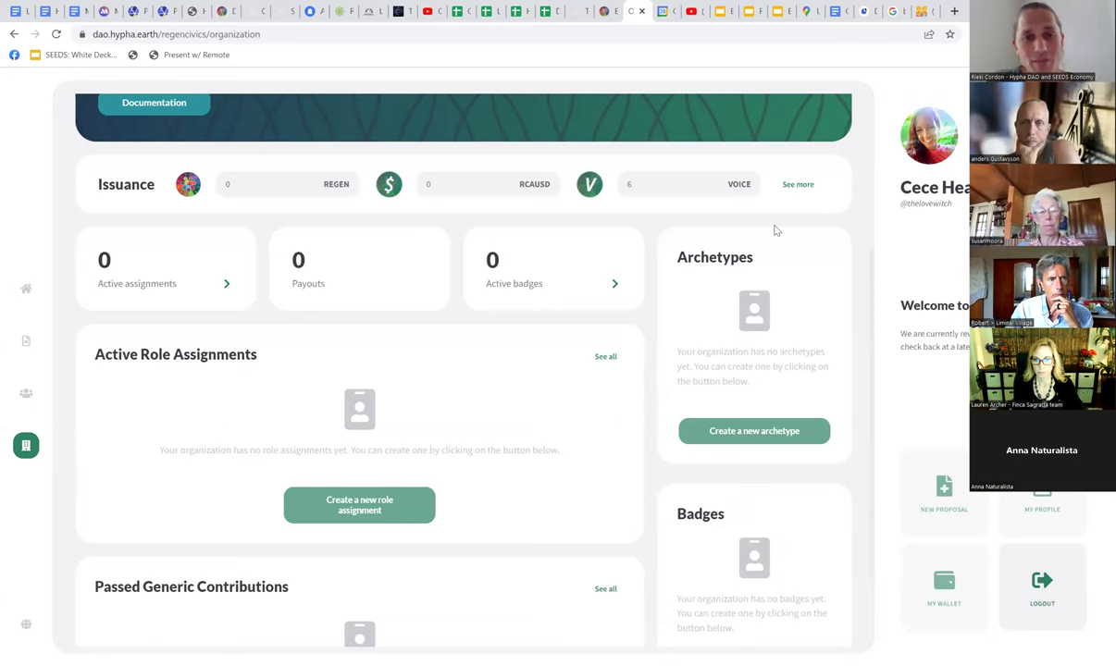
scroll(587, 522, "up", 3)
scroll(640, 555, "down", 4)
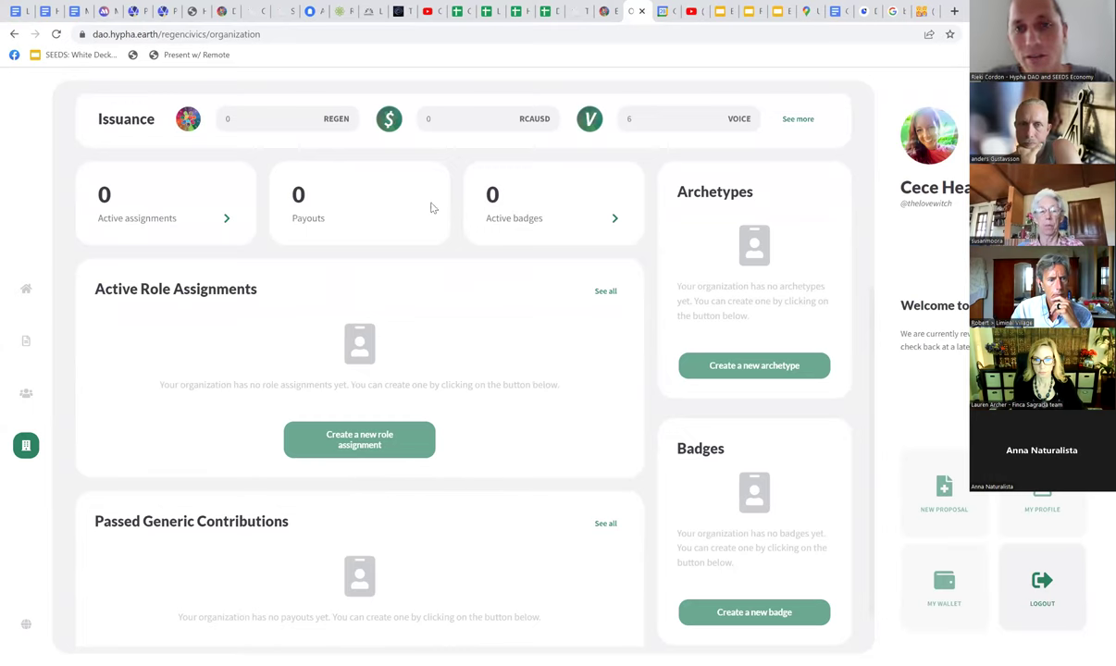
scroll(634, 281, "down", 2)
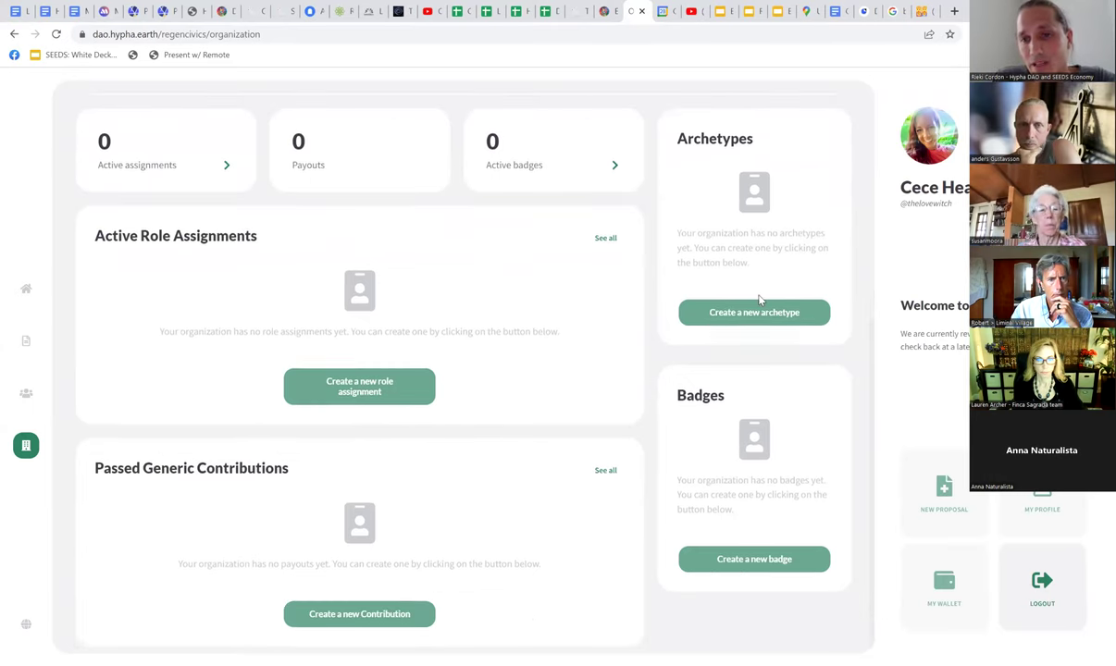
Log in to the Regen Civics Alliance DAO through Anchor Login, launching Anchor Wallet on this device.
left_click(25, 342)
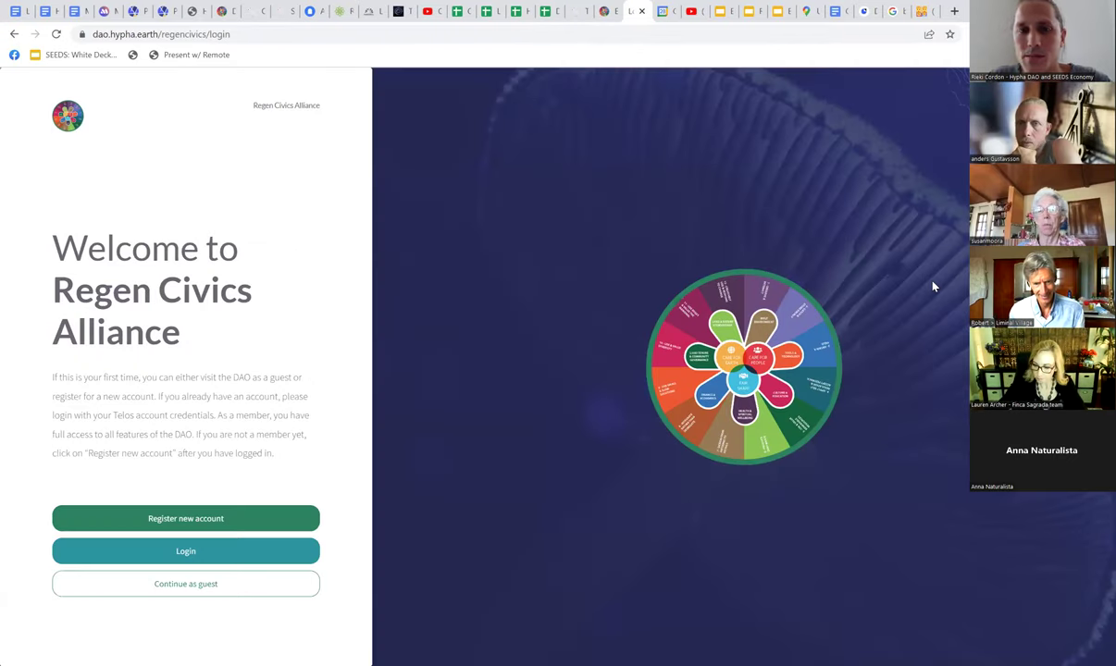
left_click(189, 546)
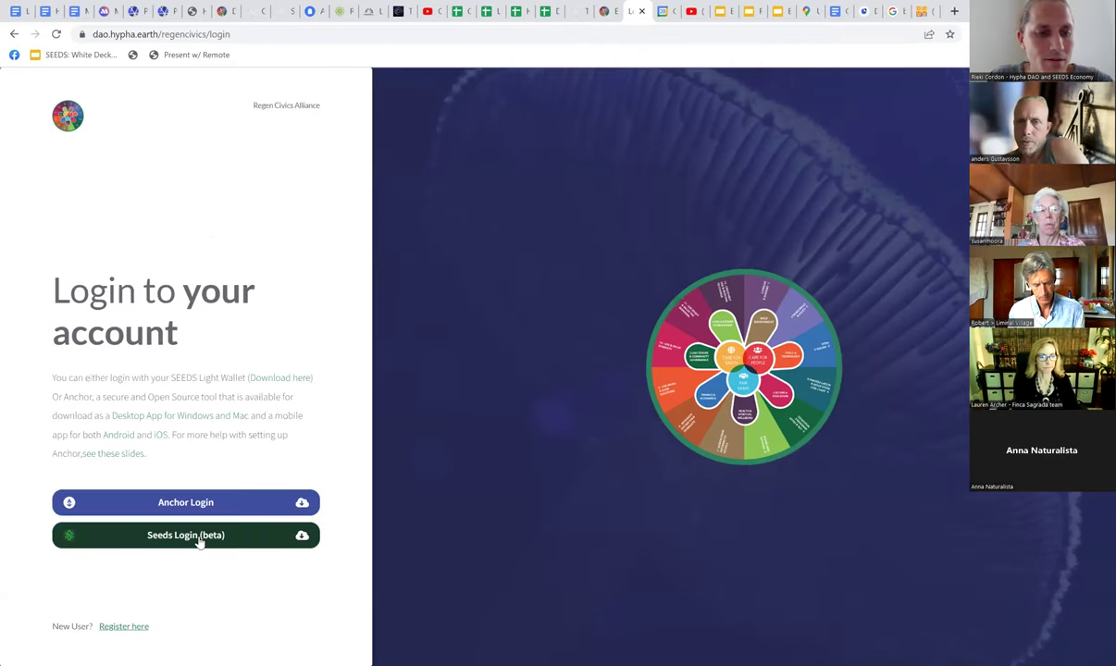
left_click(199, 501)
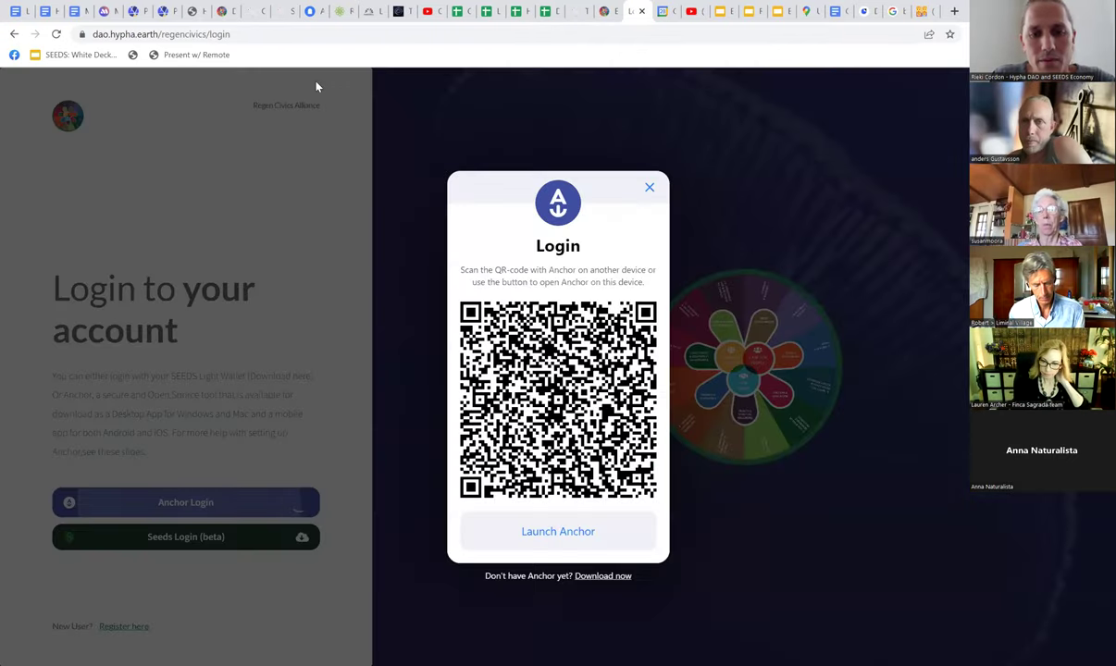
left_click(574, 531)
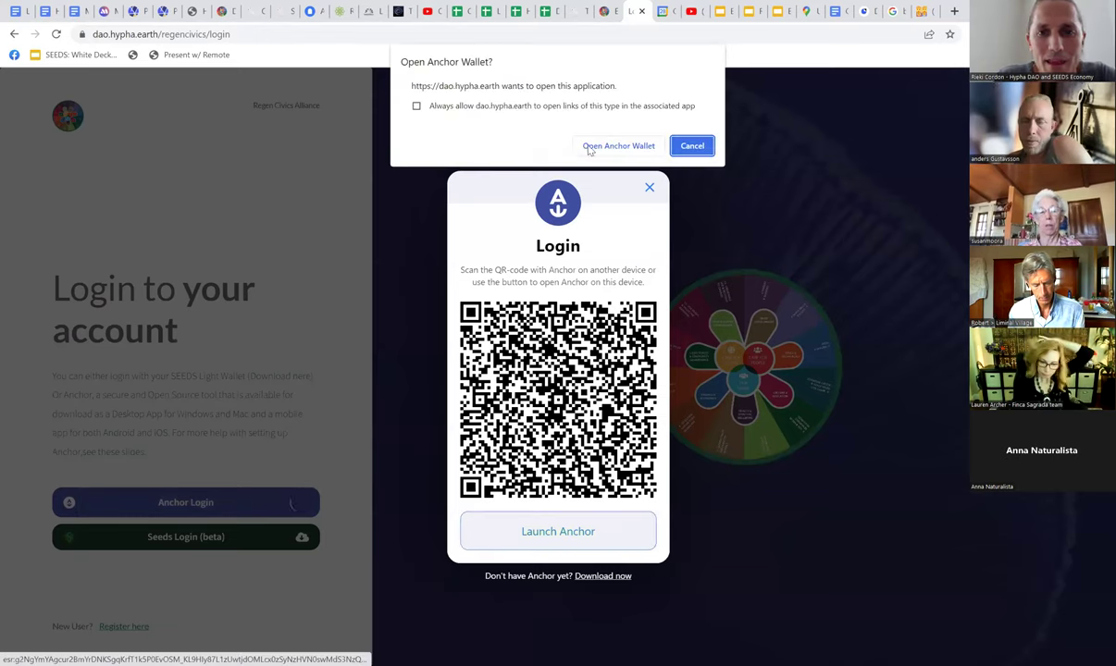
left_click(609, 146)
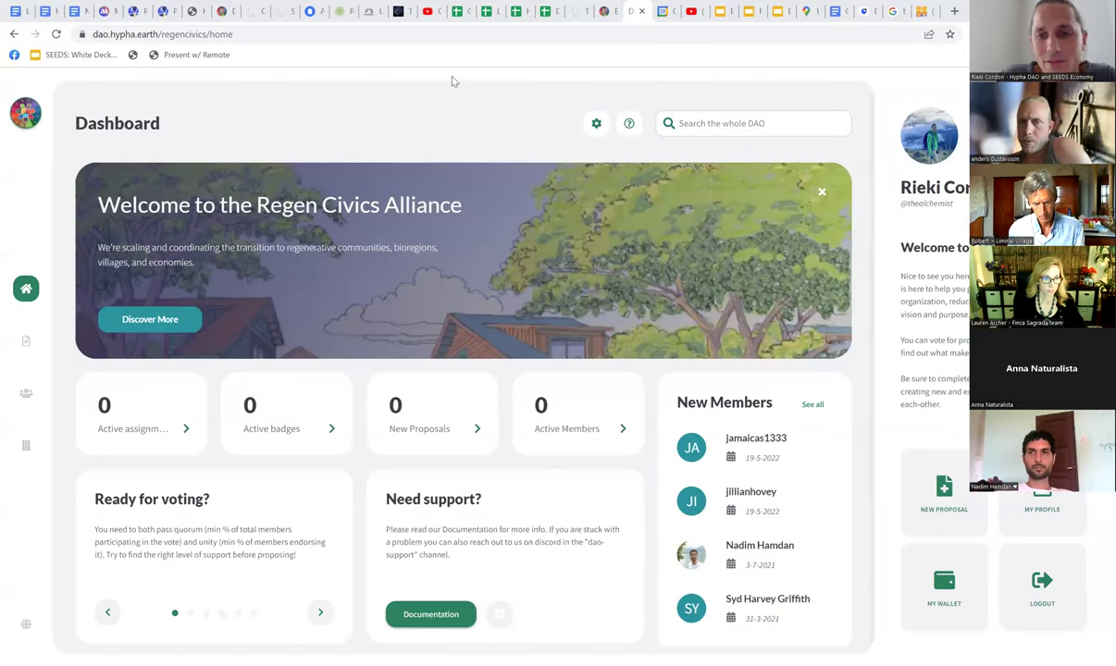
Open the Seasonal Steward role archetype from the new proposals and read through its details and description.
left_click(403, 422)
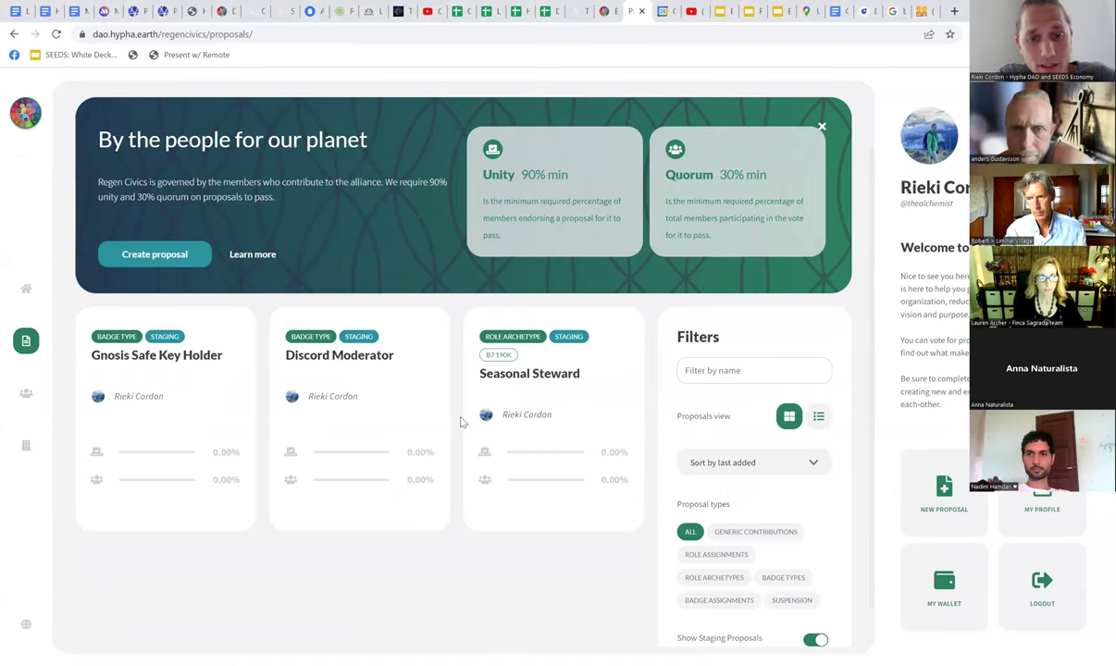
scroll(433, 400, "down", 1)
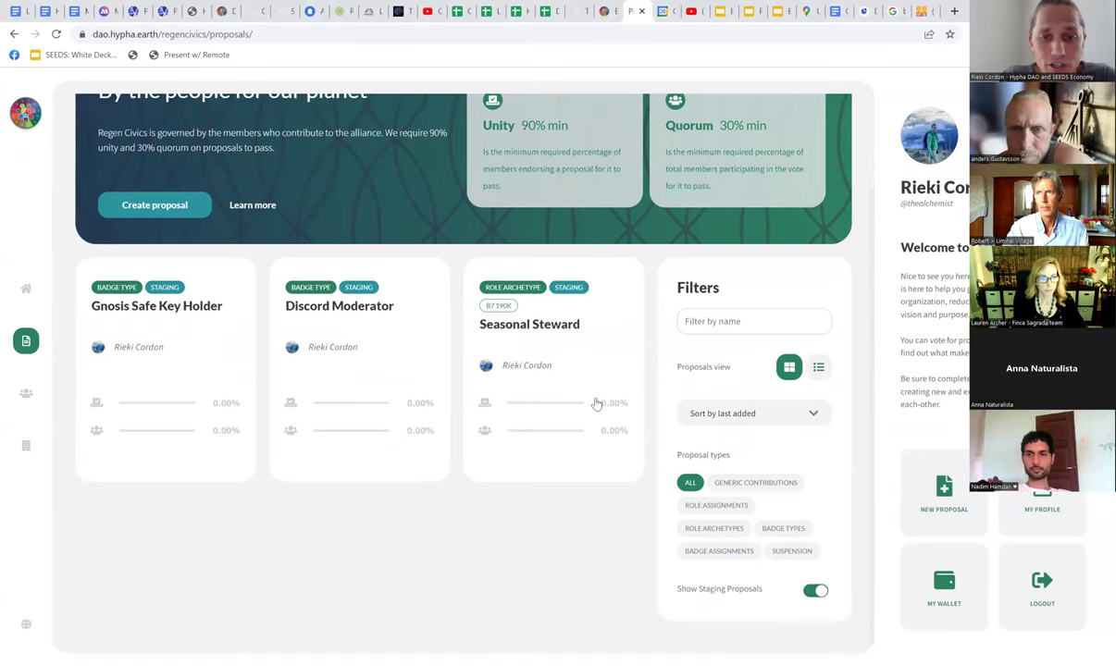
left_click(527, 329)
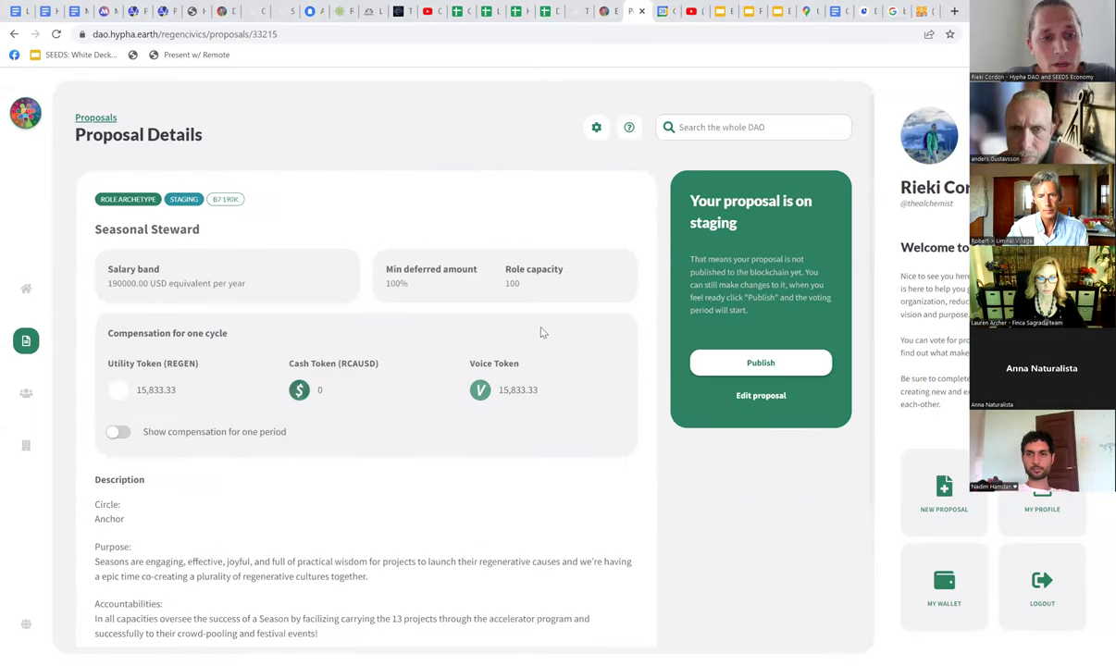
scroll(461, 595, "down", 1)
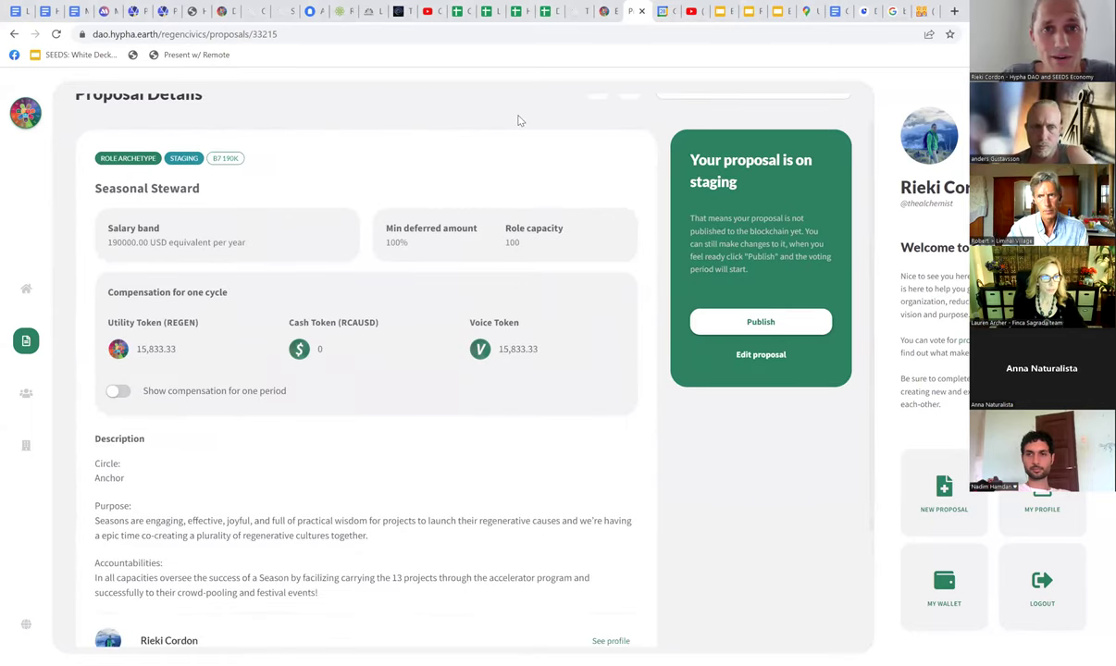
scroll(518, 120, "down", 1)
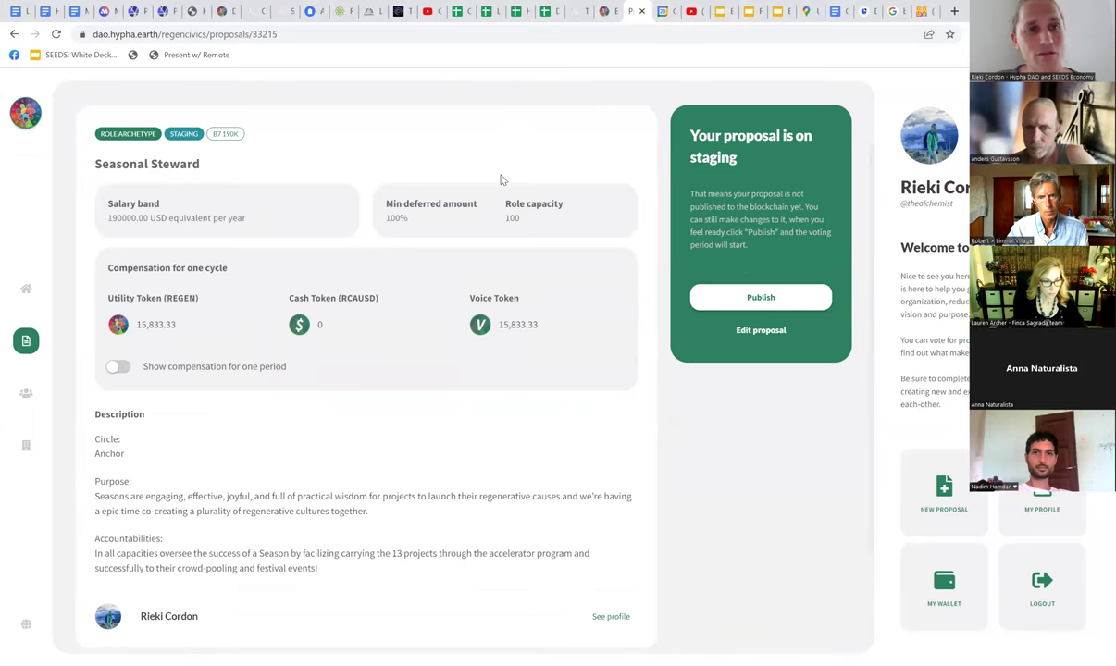
scroll(687, 456, "up", 1)
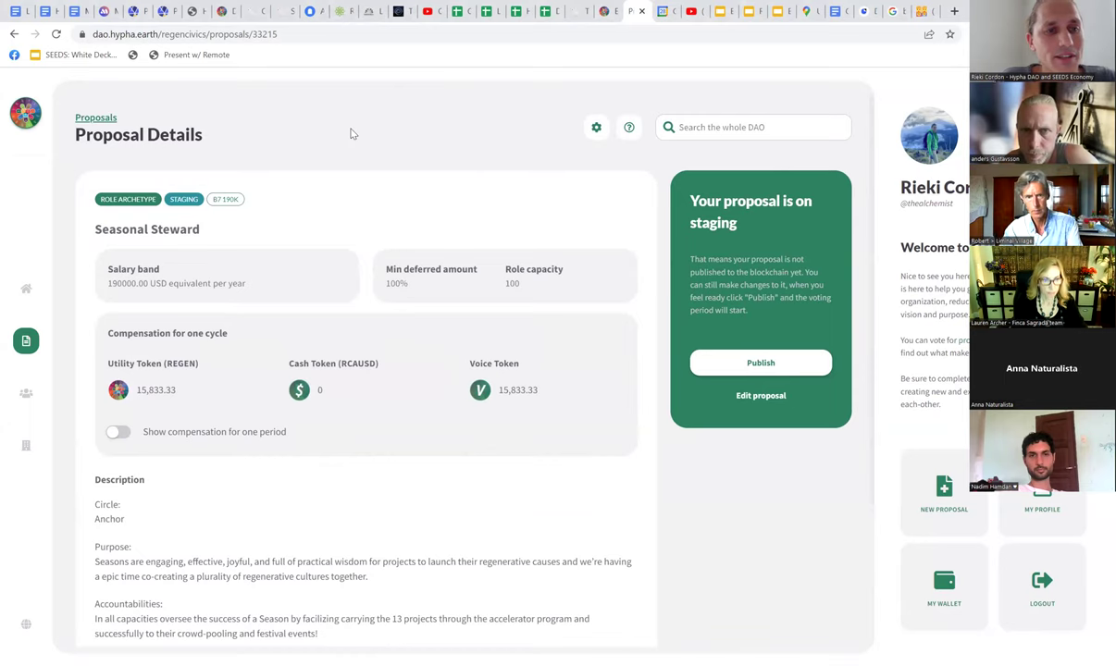
Highlight the Seasonal Steward title on the proposal details several times to point out the role.
left_click_drag(199, 228, 83, 228)
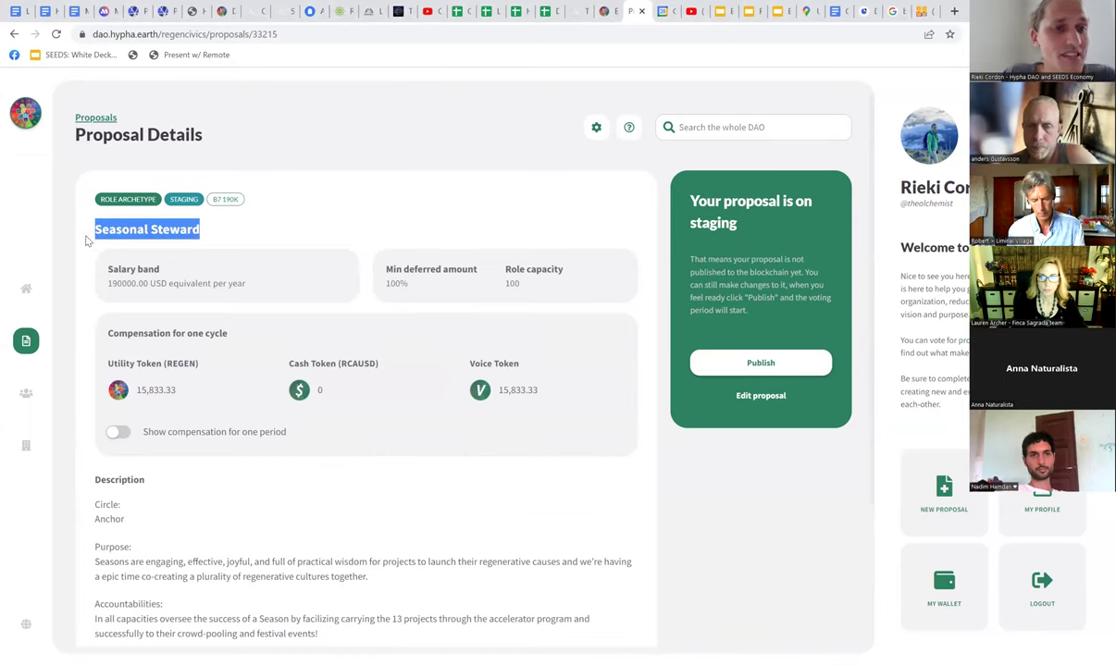
left_click(224, 237)
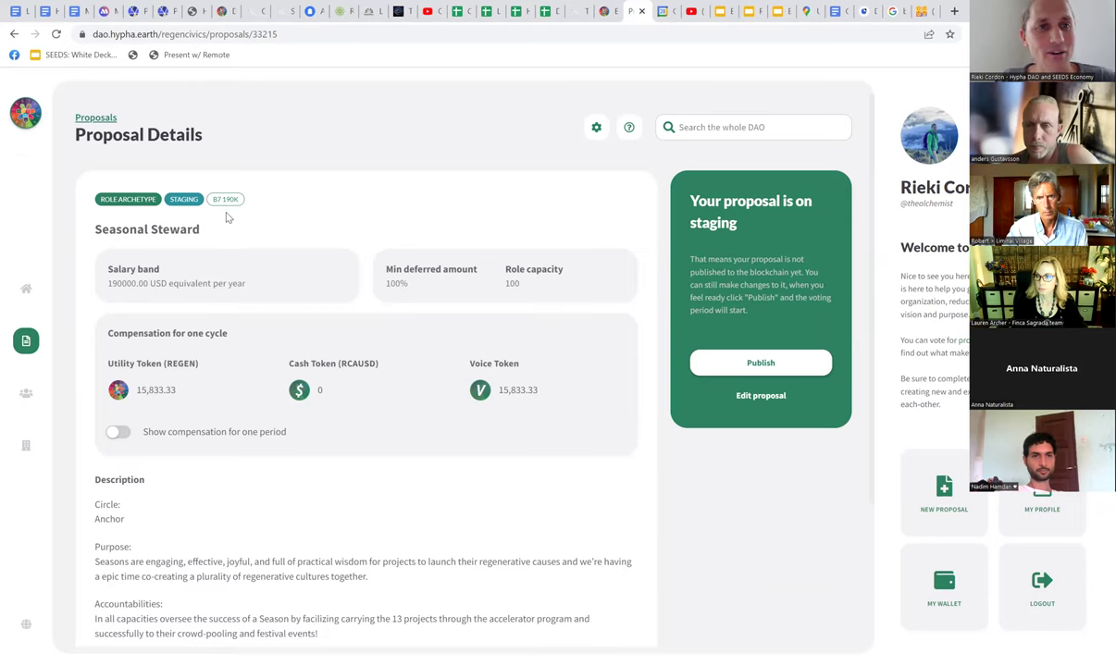
left_click_drag(220, 222, 75, 220)
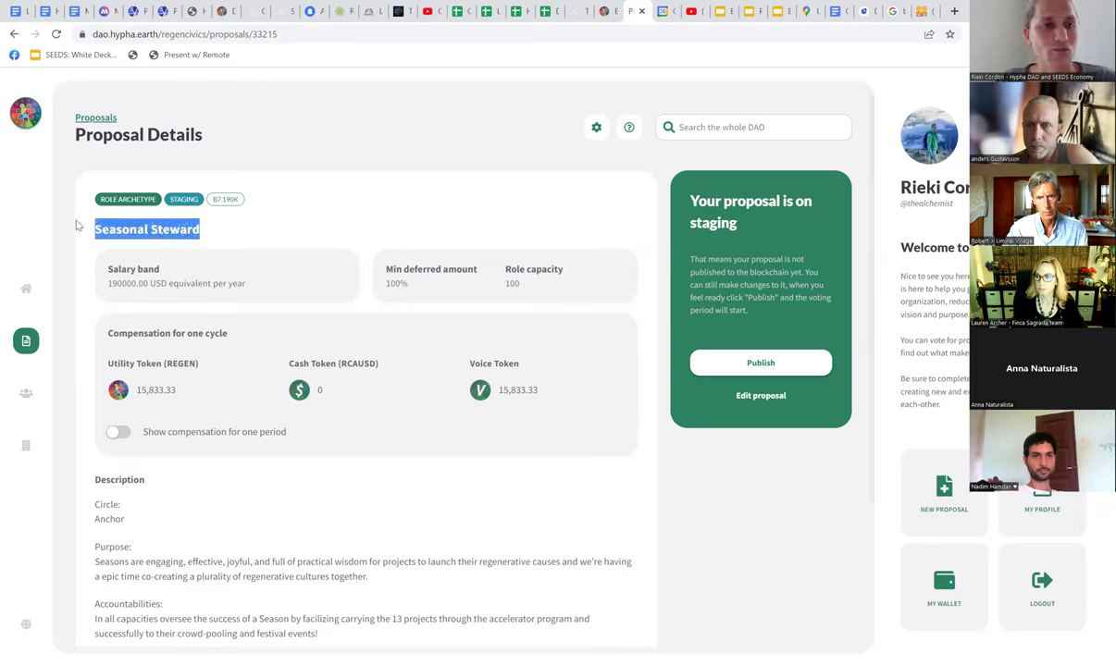
left_click(206, 235)
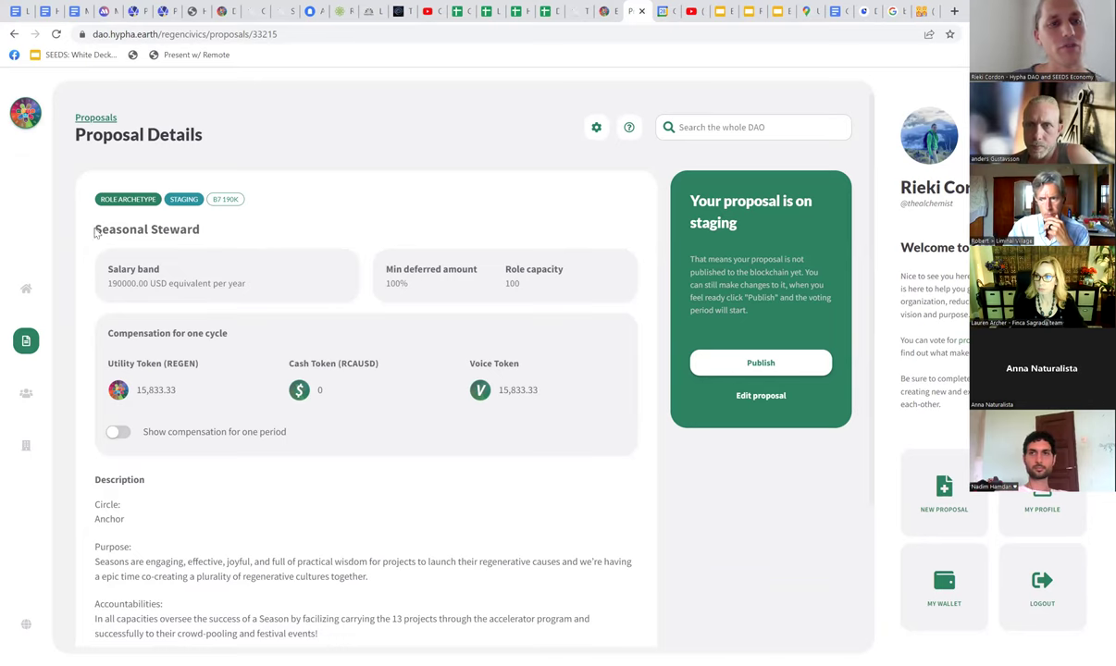
left_click_drag(93, 229, 210, 236)
left_click(239, 233)
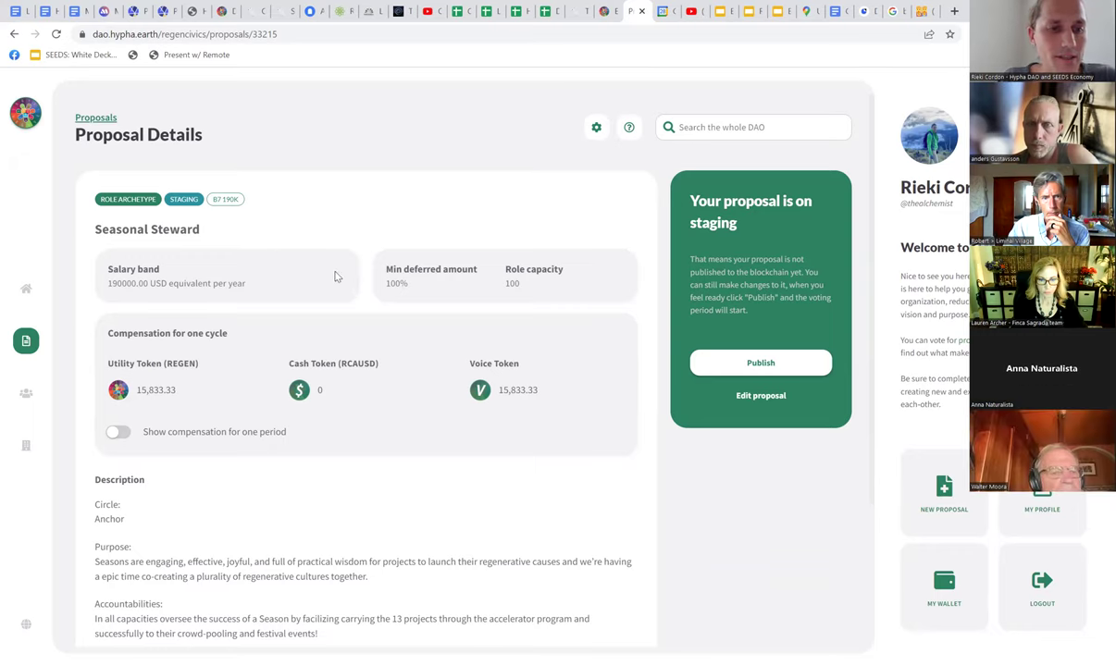
Highlight the Seasonal Steward's salary band, minimum deferred amount and role capacity to examine them.
scroll(449, 474, "down", 1)
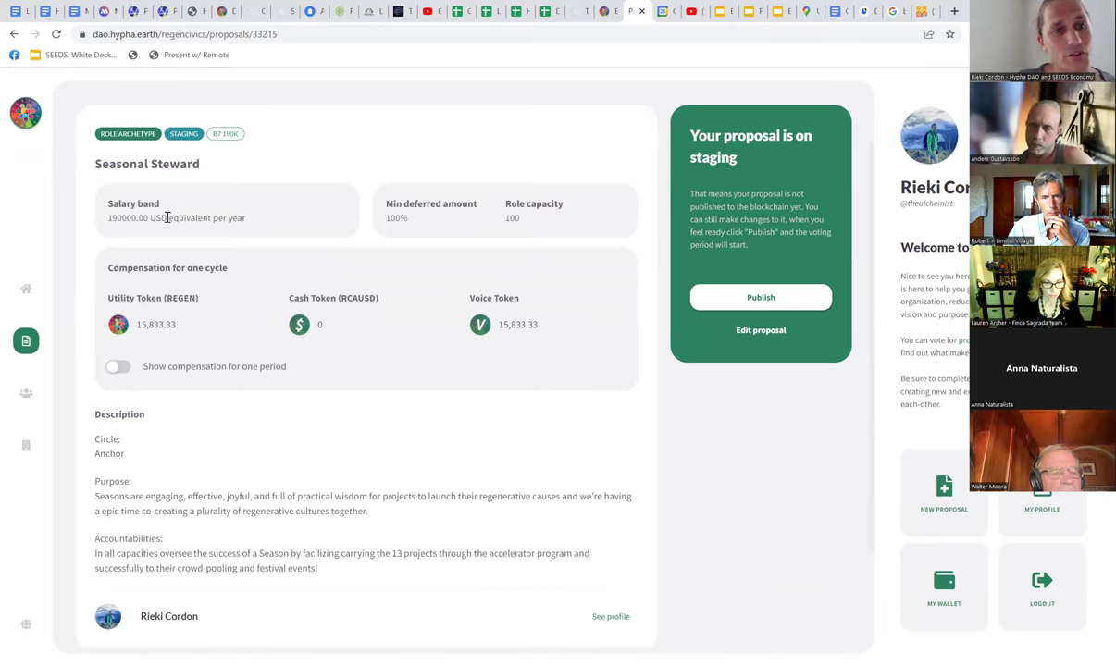
left_click_drag(167, 217, 104, 218)
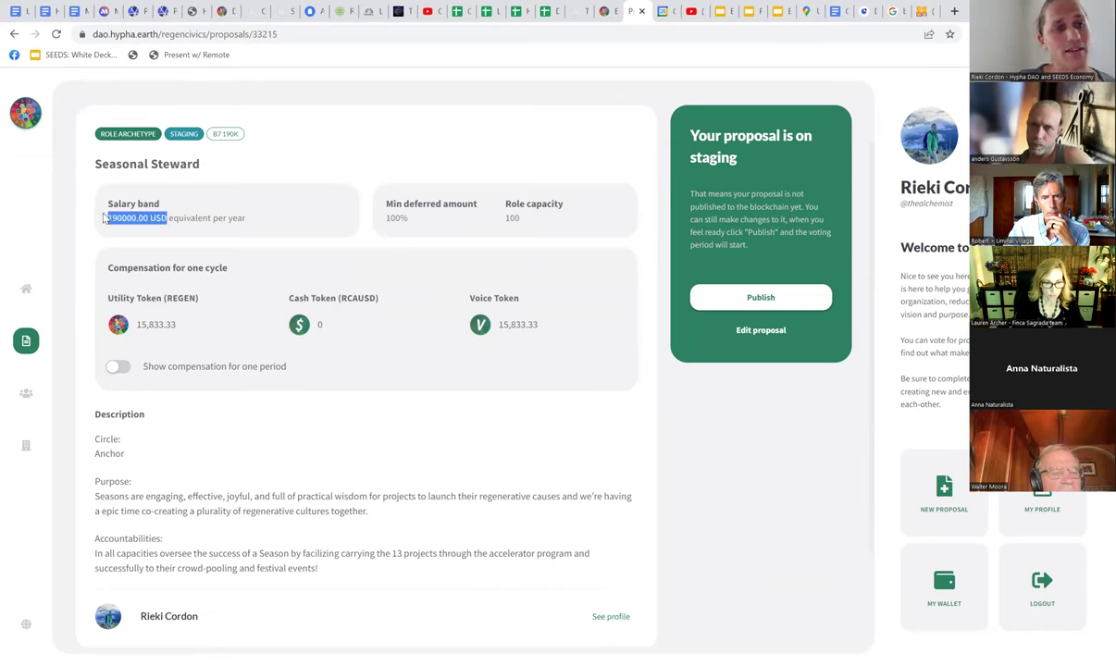
left_click(221, 157)
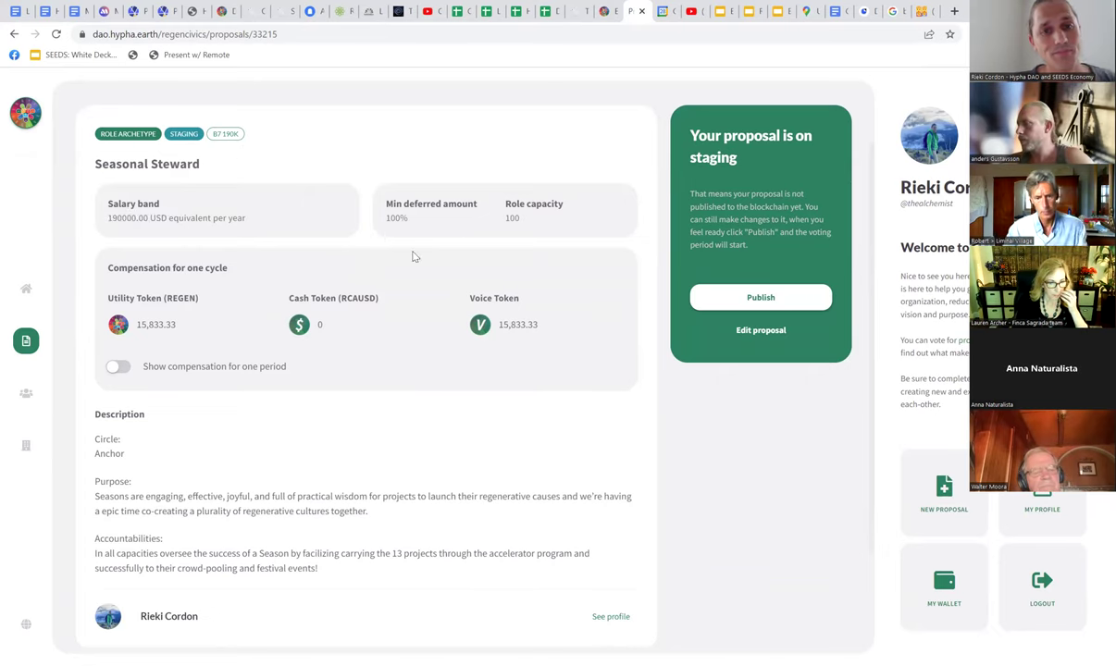
left_click_drag(418, 231, 362, 231)
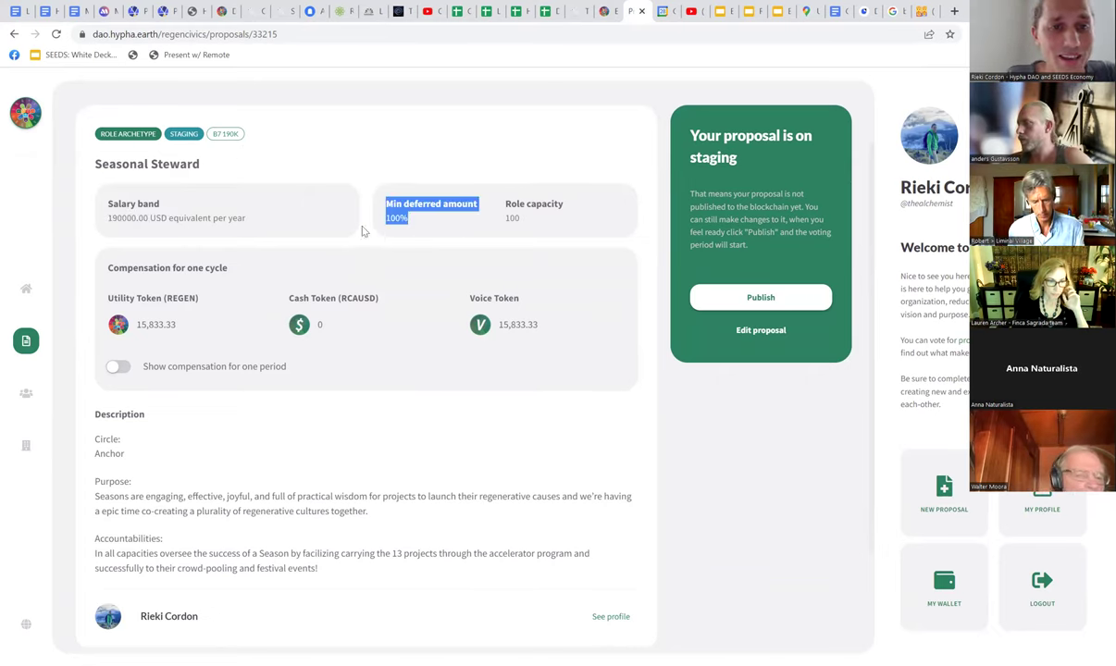
left_click(510, 219)
left_click_drag(525, 224, 411, 236)
left_click(294, 220)
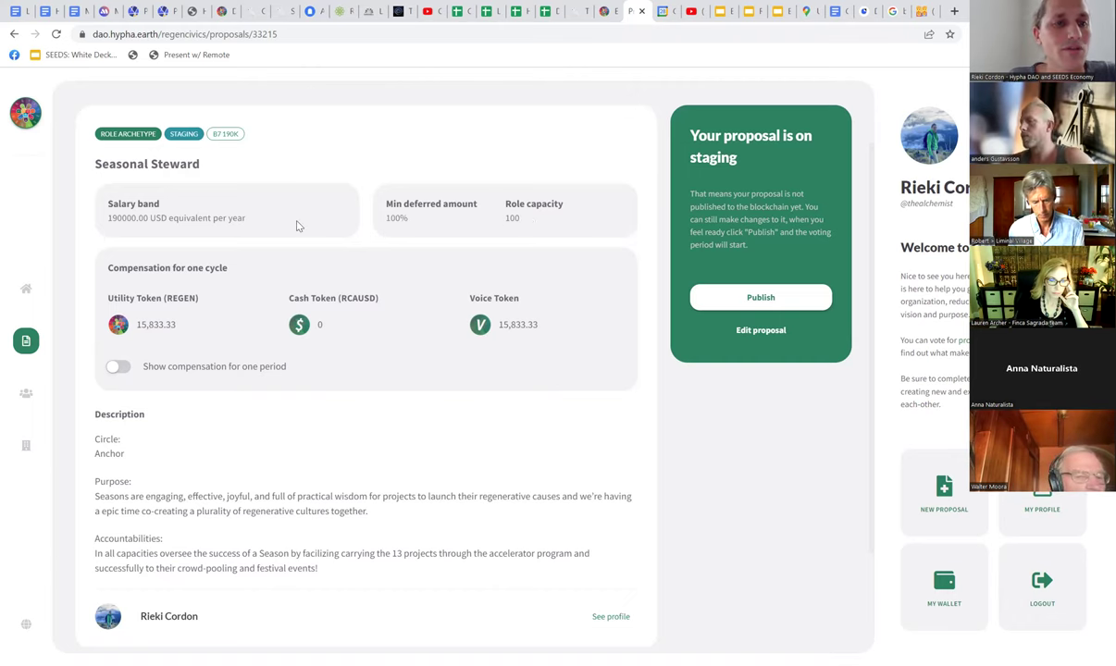
Re-examine the USD amount in the salary band alongside the proposal's compensation, purpose and accountabilities.
scroll(56, 315, "up", 1)
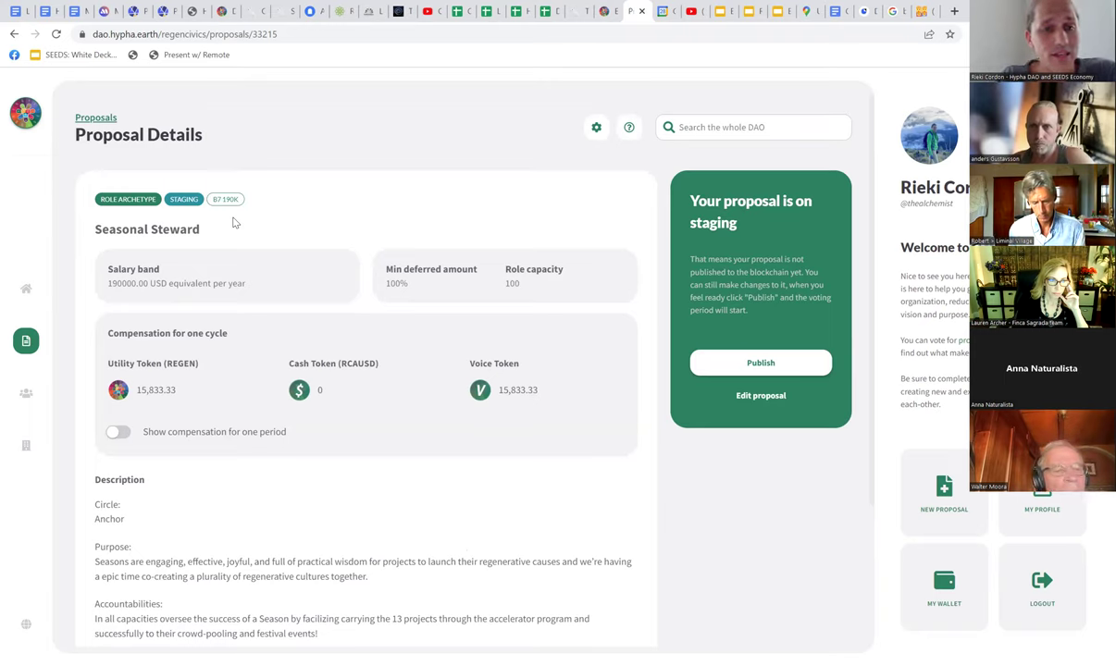
left_click_drag(169, 284, 104, 292)
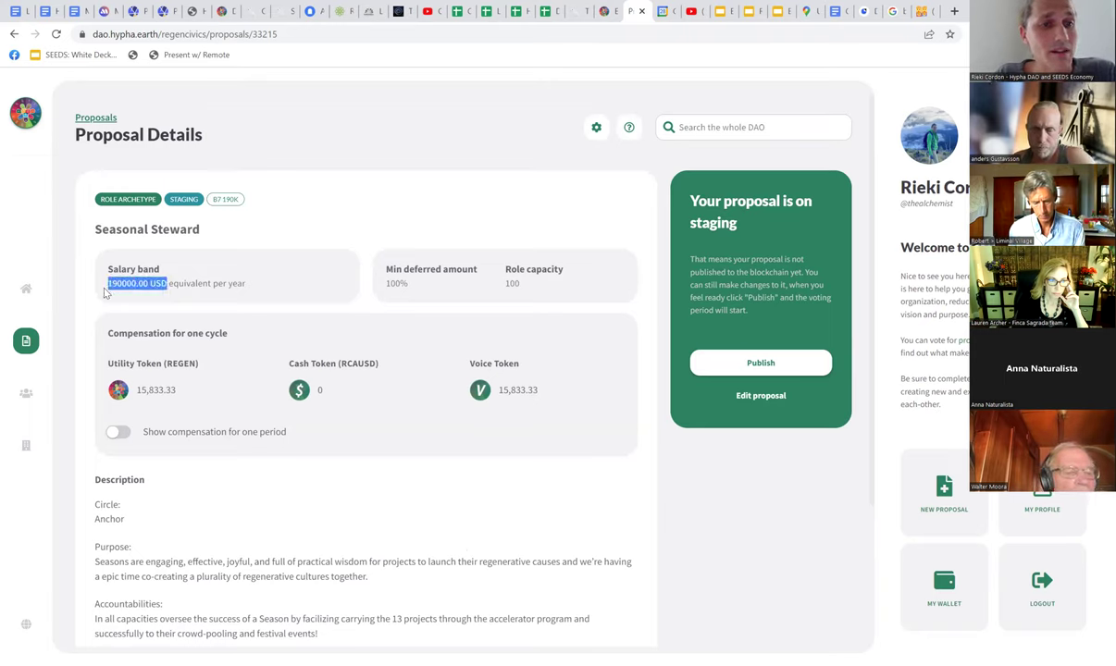
scroll(296, 333, "down", 2)
left_click(392, 413)
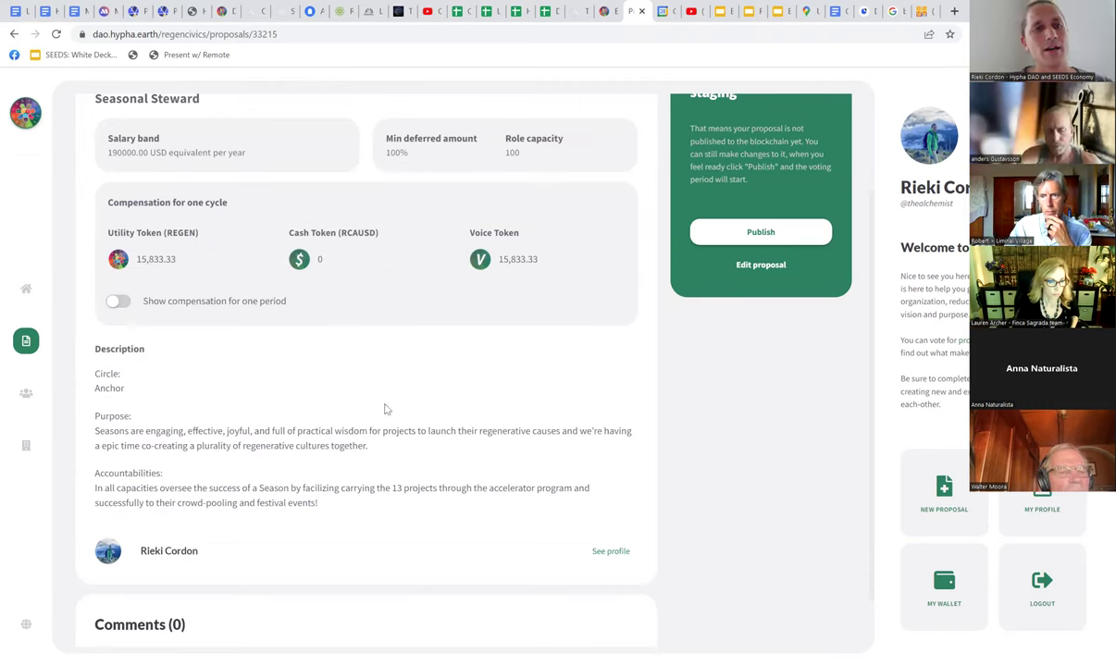
scroll(226, 370, "up", 3)
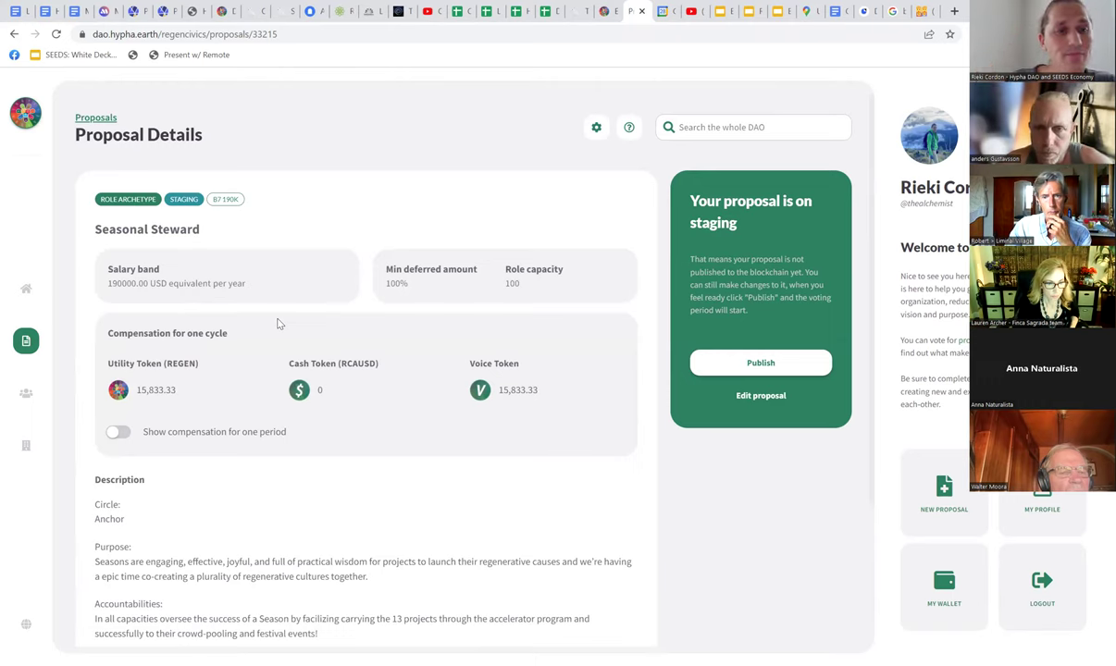
left_click_drag(167, 285, 100, 282)
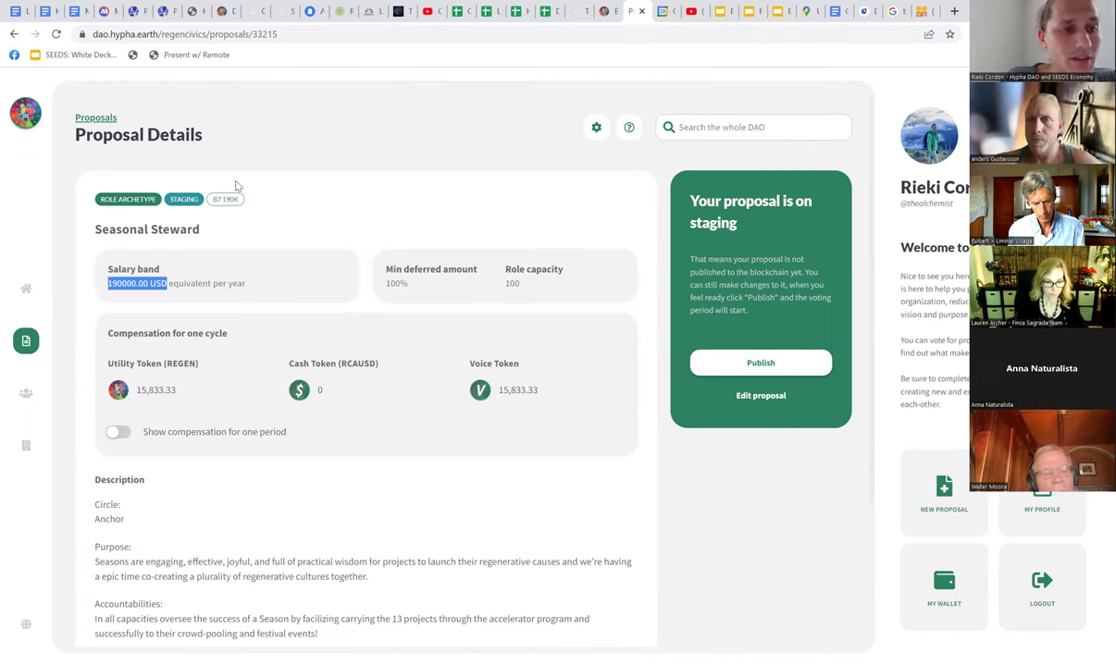
Return to the proposals list and start a new proposal with the Organization Asset option and the Badge Type proposal type.
left_click(27, 342)
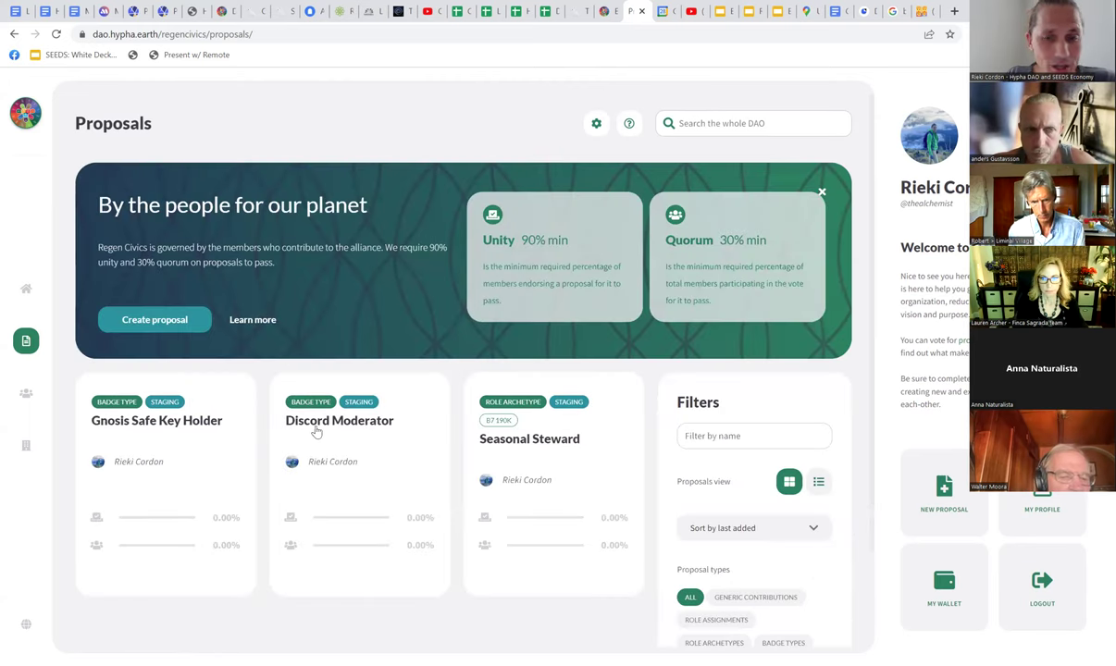
scroll(316, 501, "down", 1)
scroll(696, 482, "down", 1)
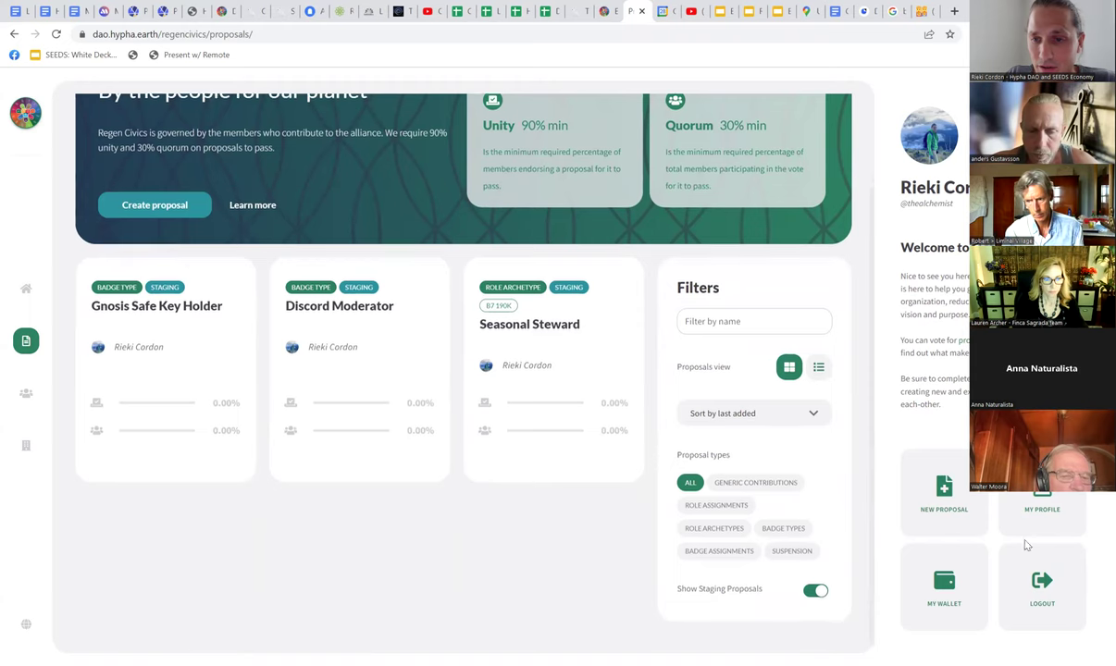
left_click(949, 516)
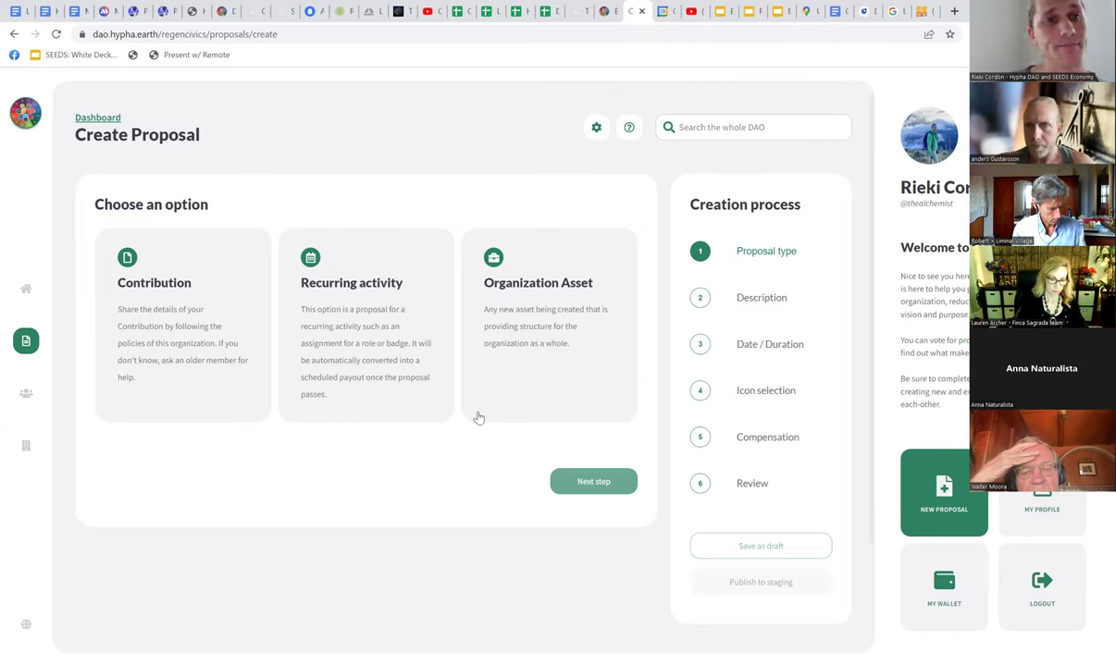
left_click(543, 327)
scroll(425, 494, "down", 2)
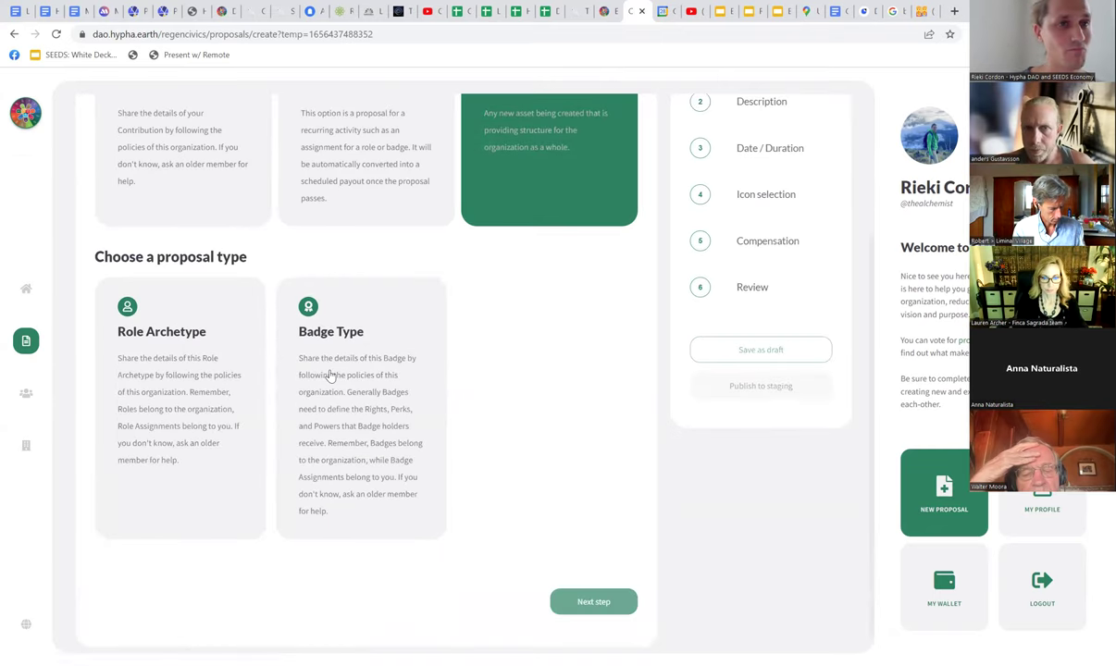
left_click(338, 395)
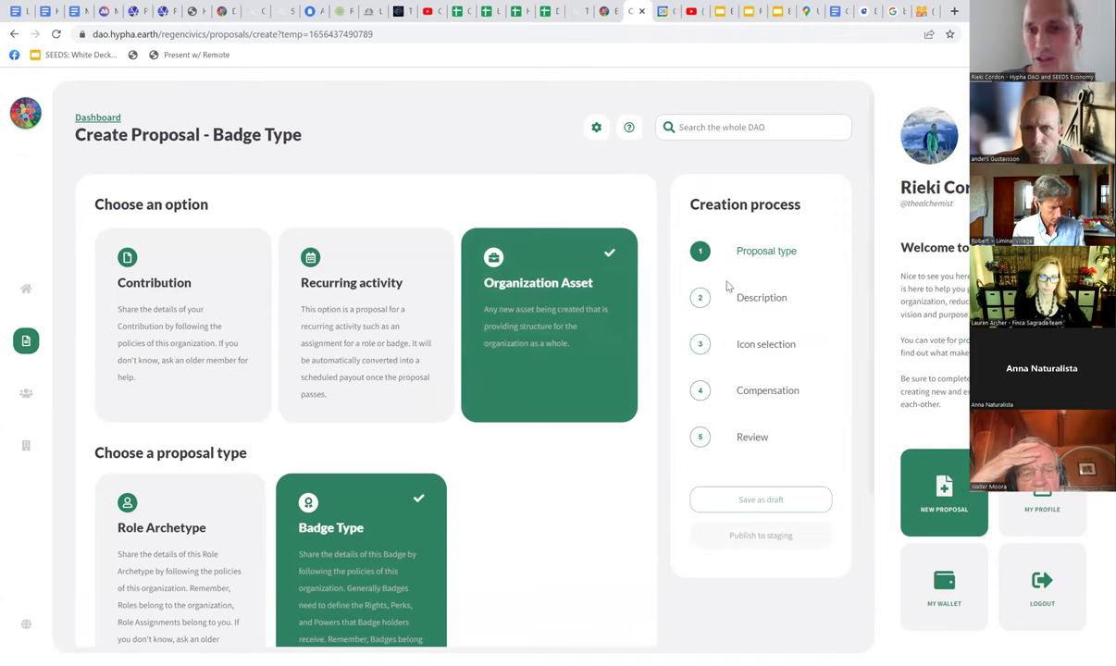
Restart the new proposal with the Organization Asset option and the Badge Type proposal type, and continue to its description.
left_click(942, 490)
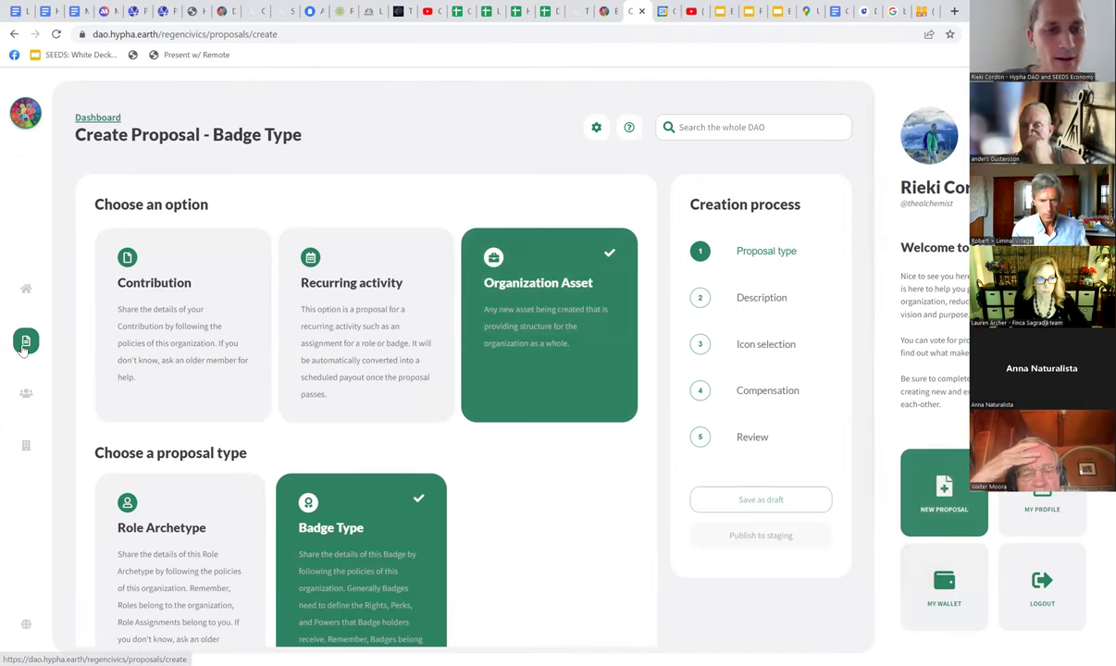
left_click(911, 551)
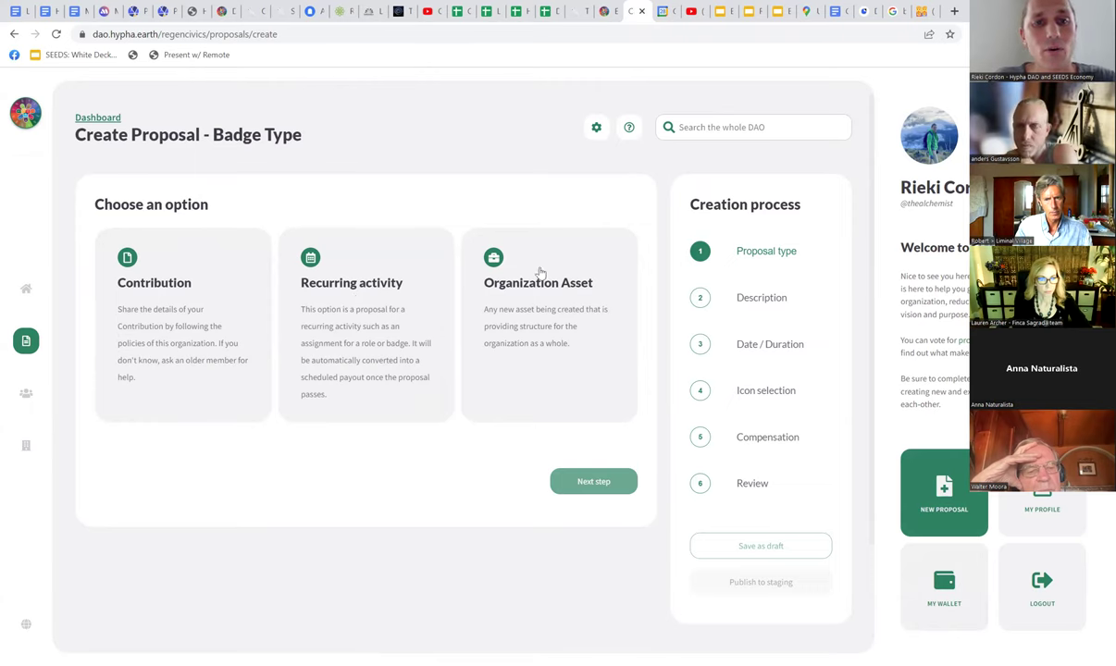
left_click(547, 321)
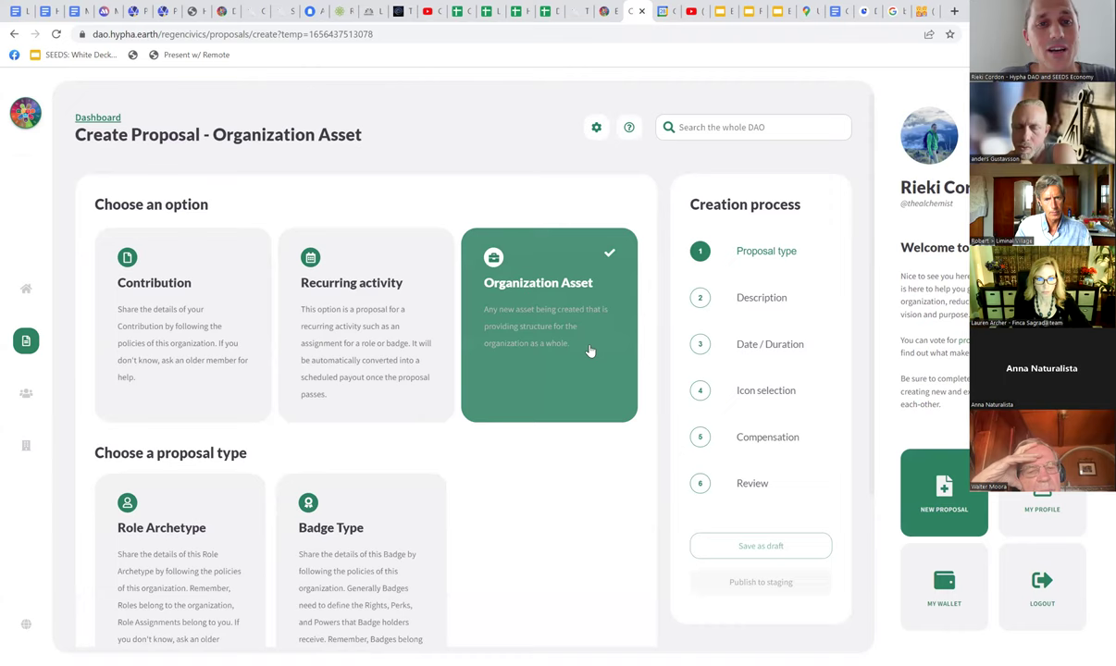
scroll(585, 301, "down", 3)
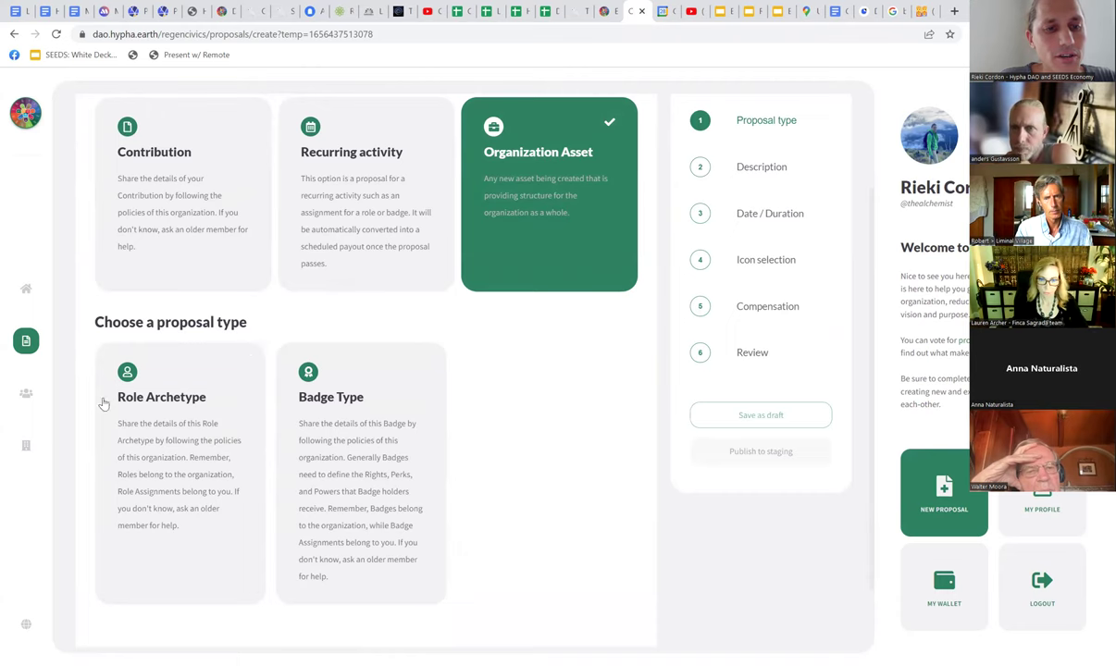
left_click(331, 423)
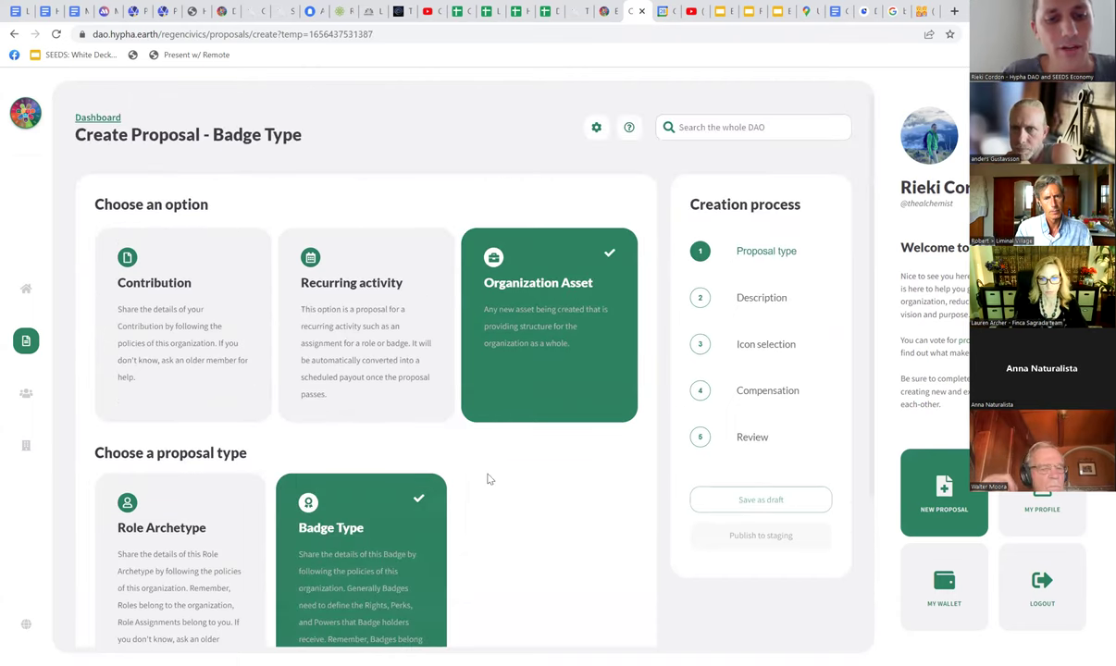
scroll(488, 479, "down", 3)
left_click(589, 589)
Title the badge proposal Journeyman and set its badge restrictions to 100 periods.
left_click(162, 274)
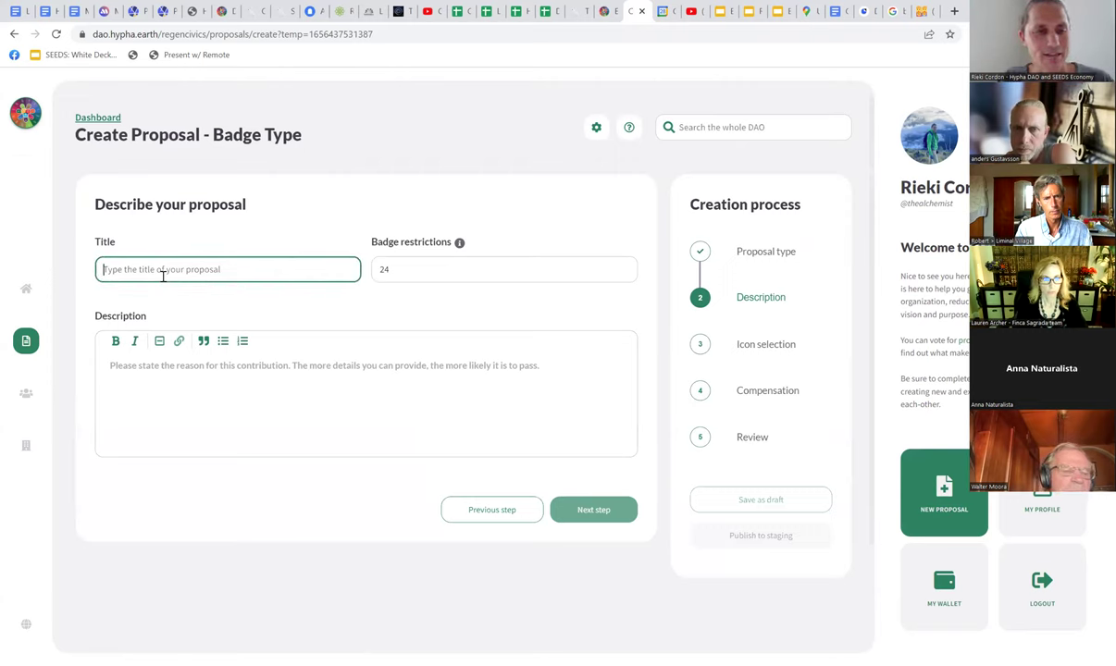
type("Journeyman")
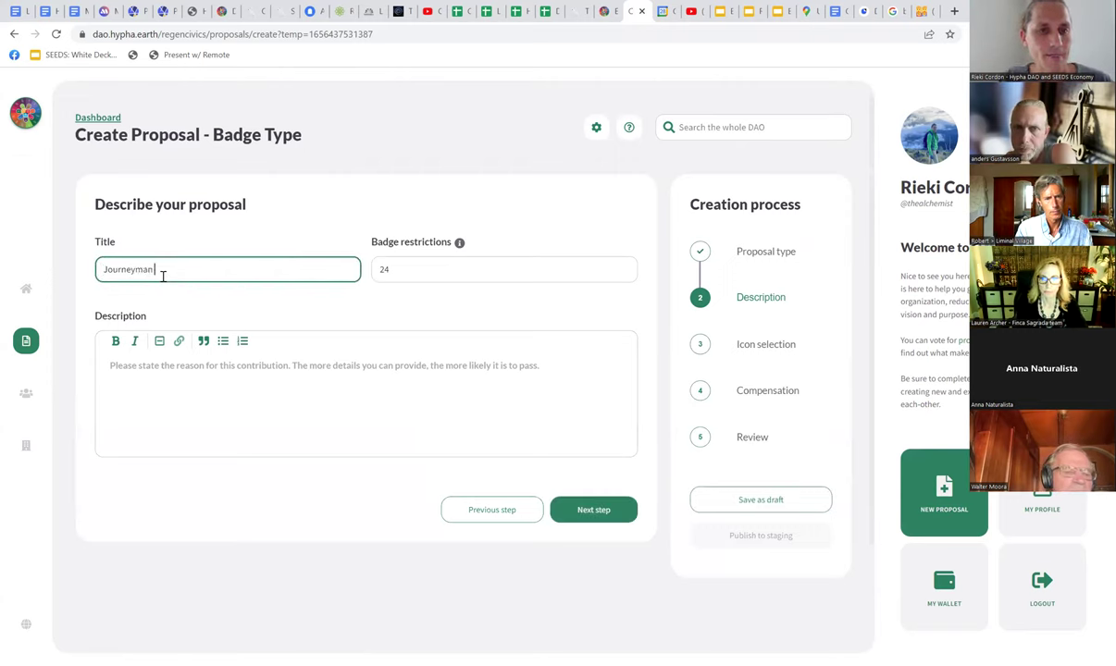
left_click(429, 272)
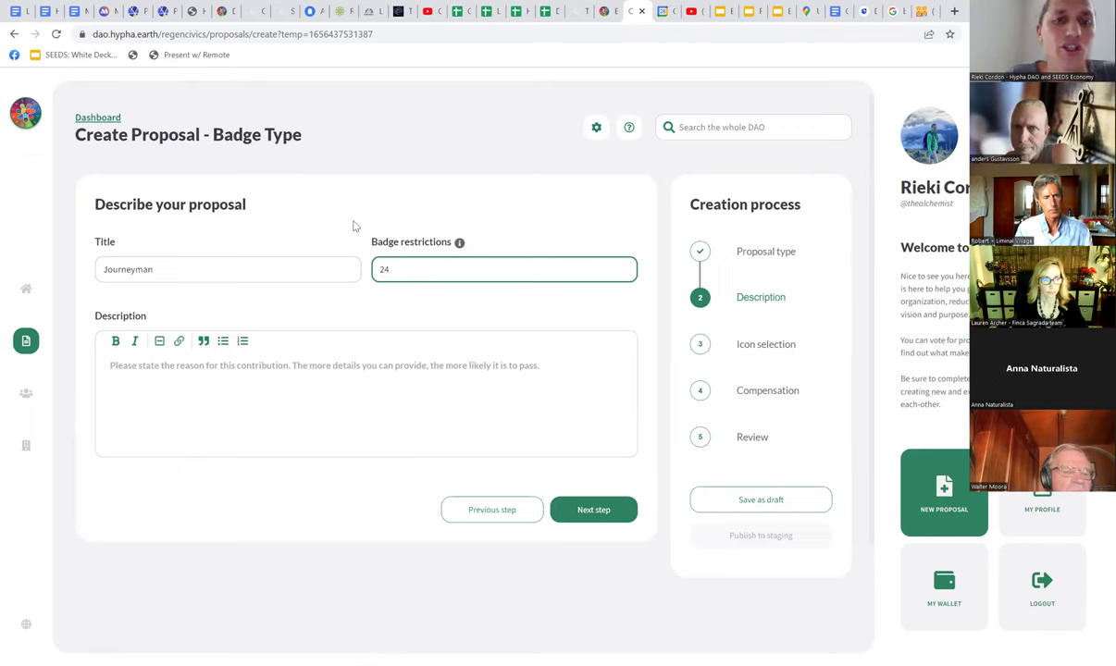
mouse_move(459, 246)
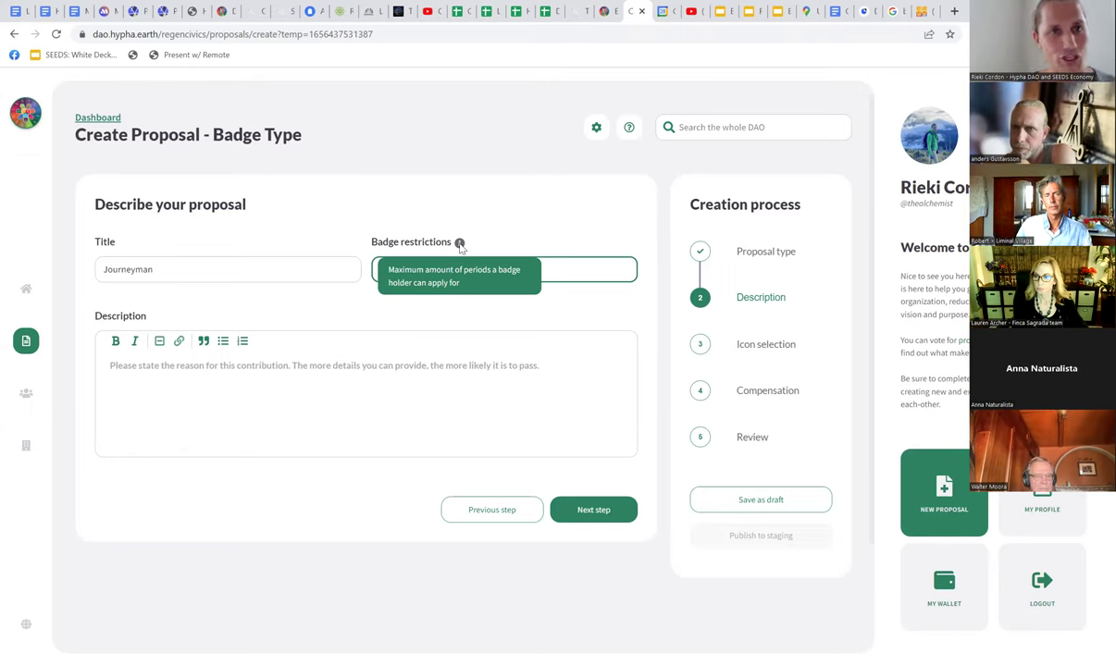
type("24")
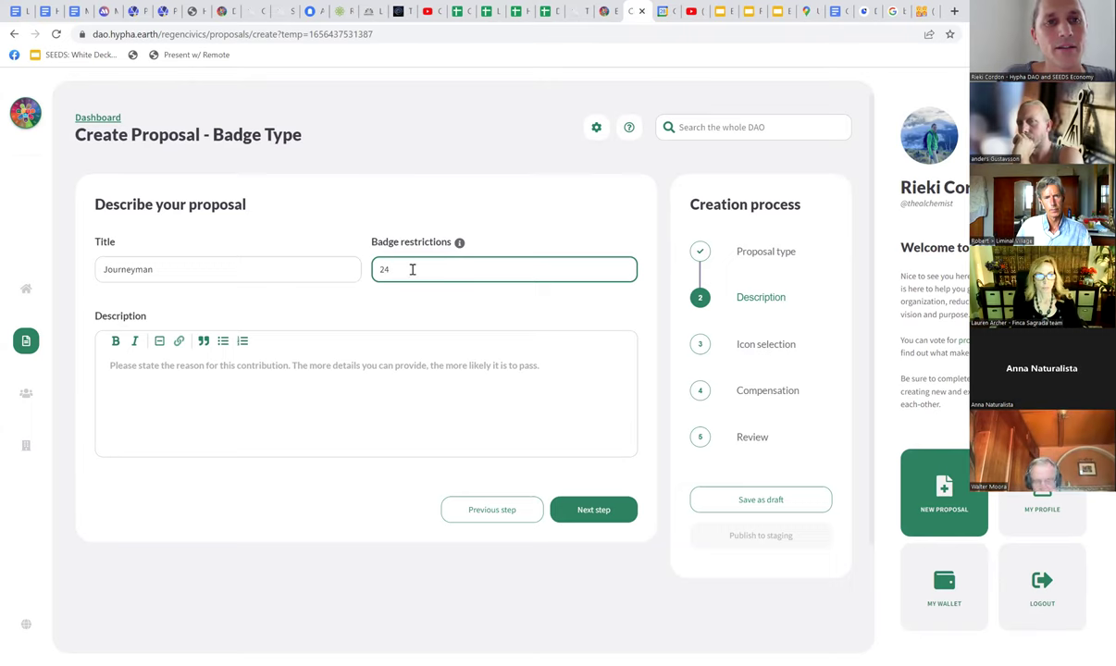
left_click_drag(423, 277, 360, 274)
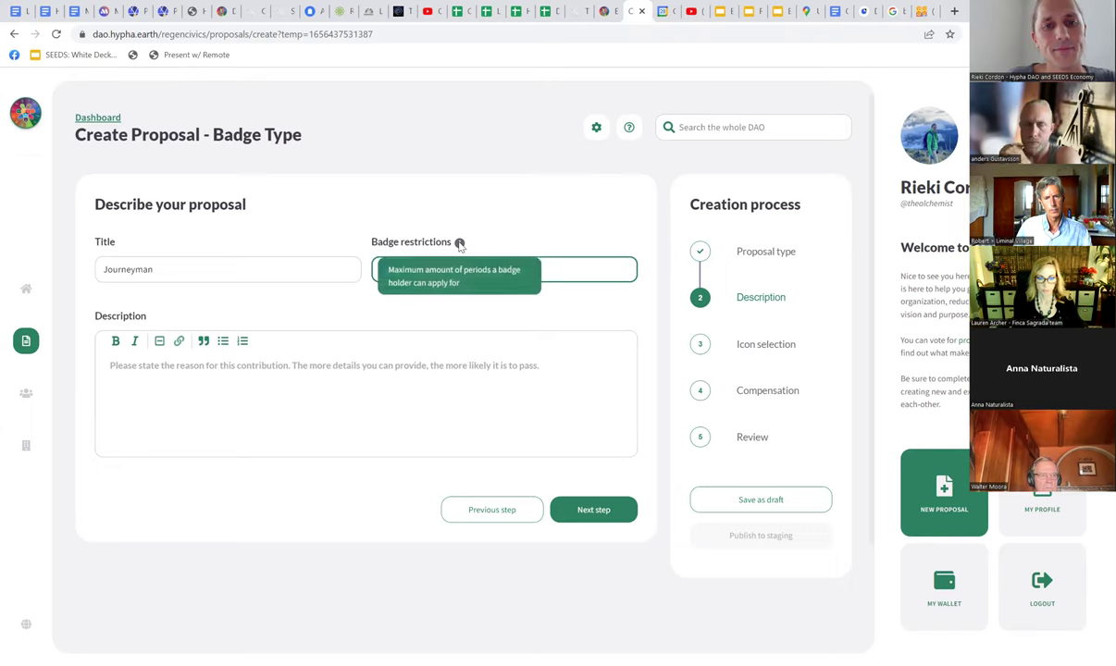
left_click(375, 269)
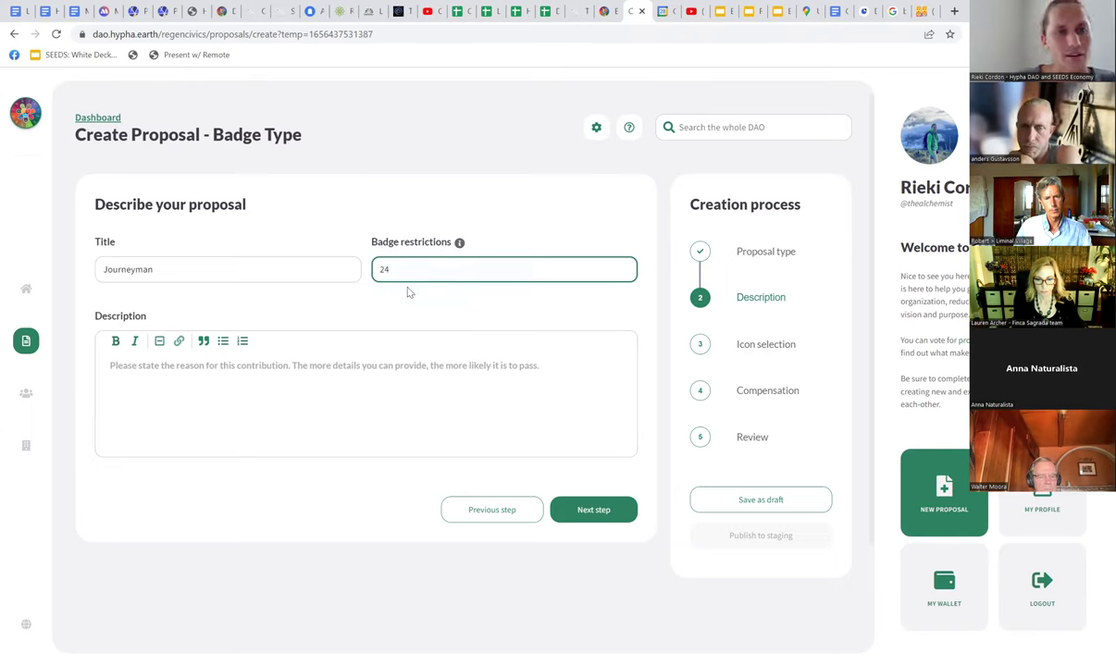
key("BackSpace")
key("BackSpace")
type("100")
left_click(363, 353)
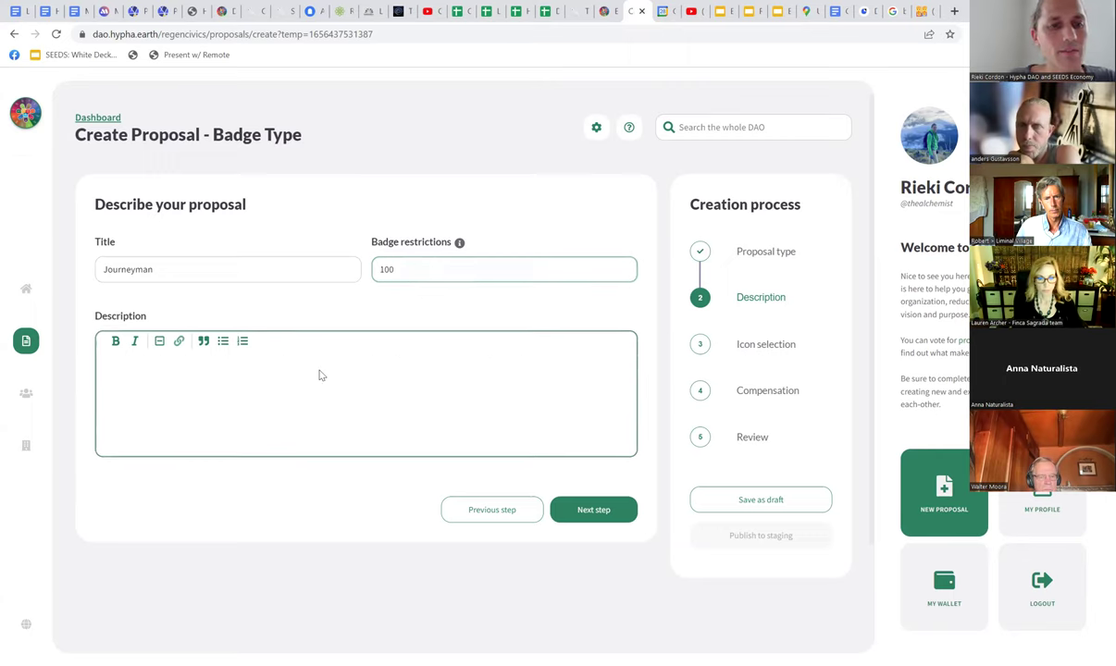
Save the badge proposal as a draft during icon selection and continue to the compensation settings.
left_click(593, 510)
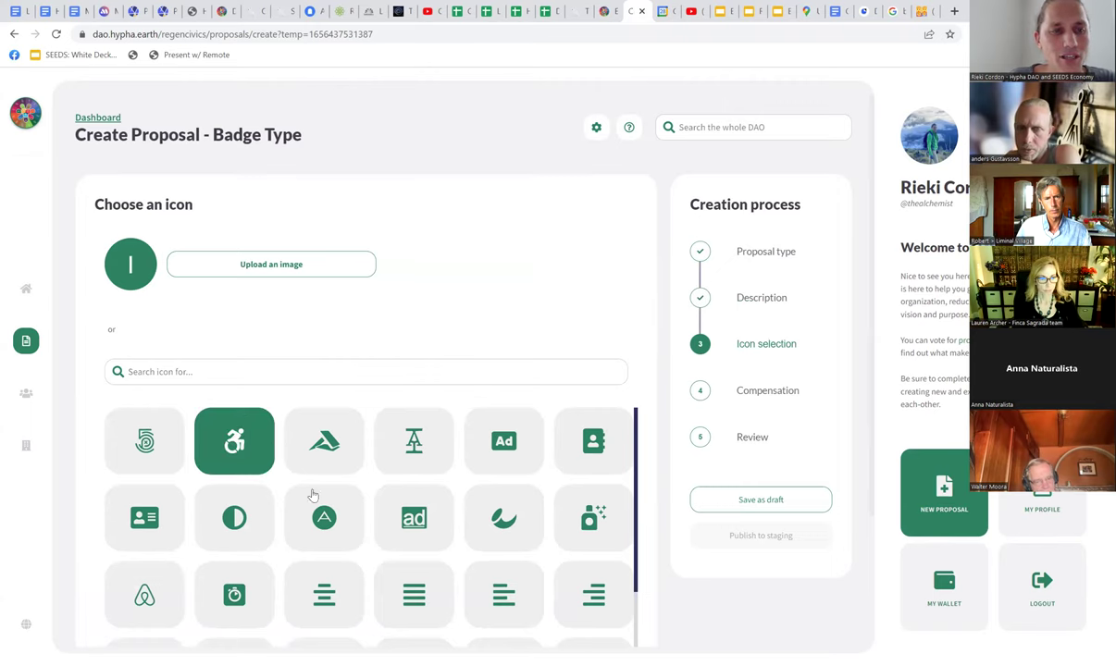
scroll(351, 441, "down", 5)
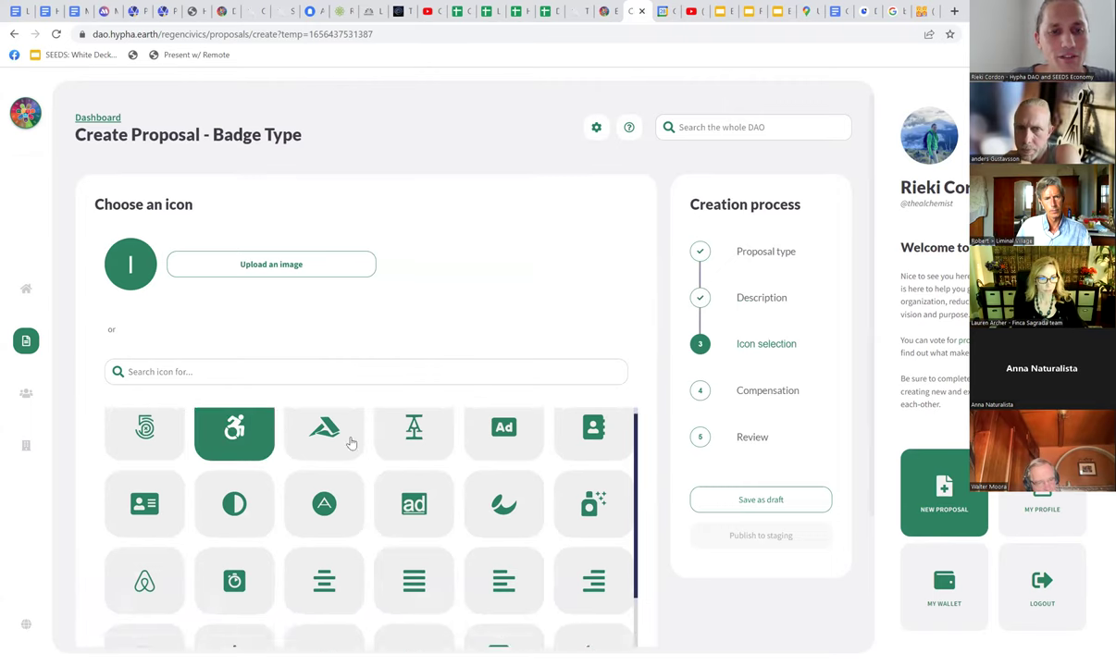
left_click(758, 502)
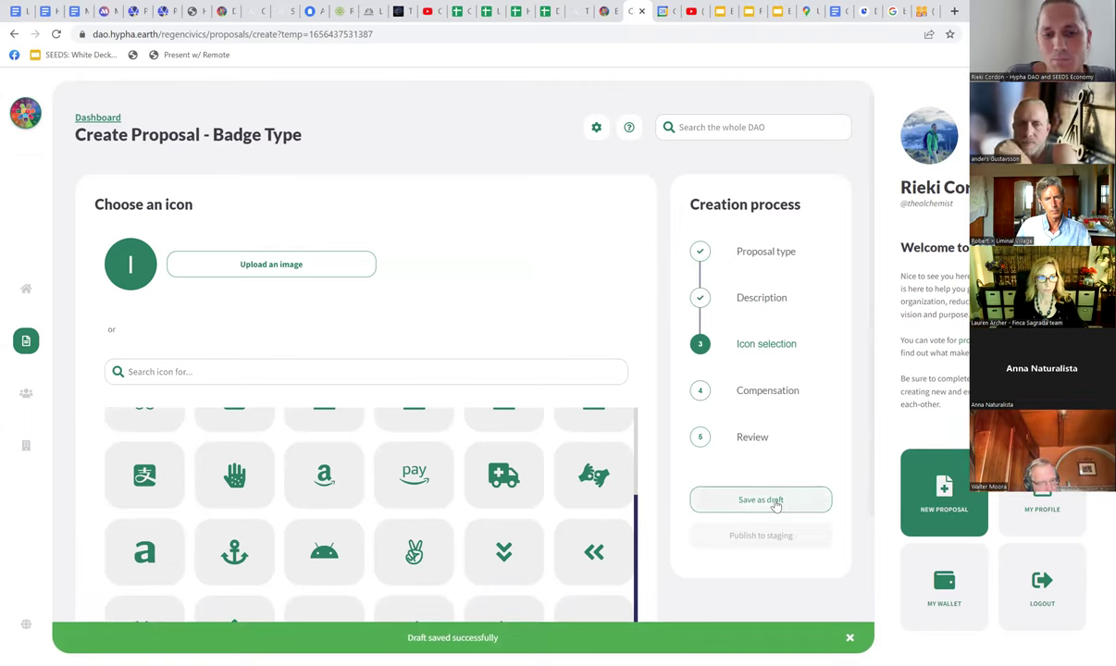
right_click(694, 562)
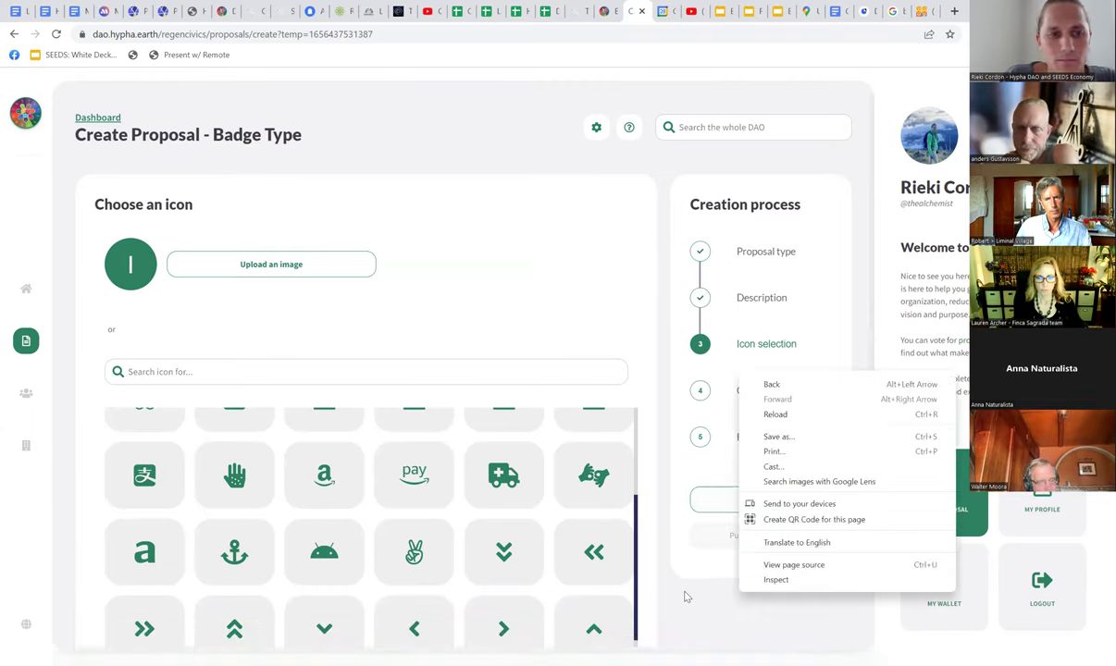
left_click(687, 593)
scroll(666, 597, "down", 2)
left_click(610, 599)
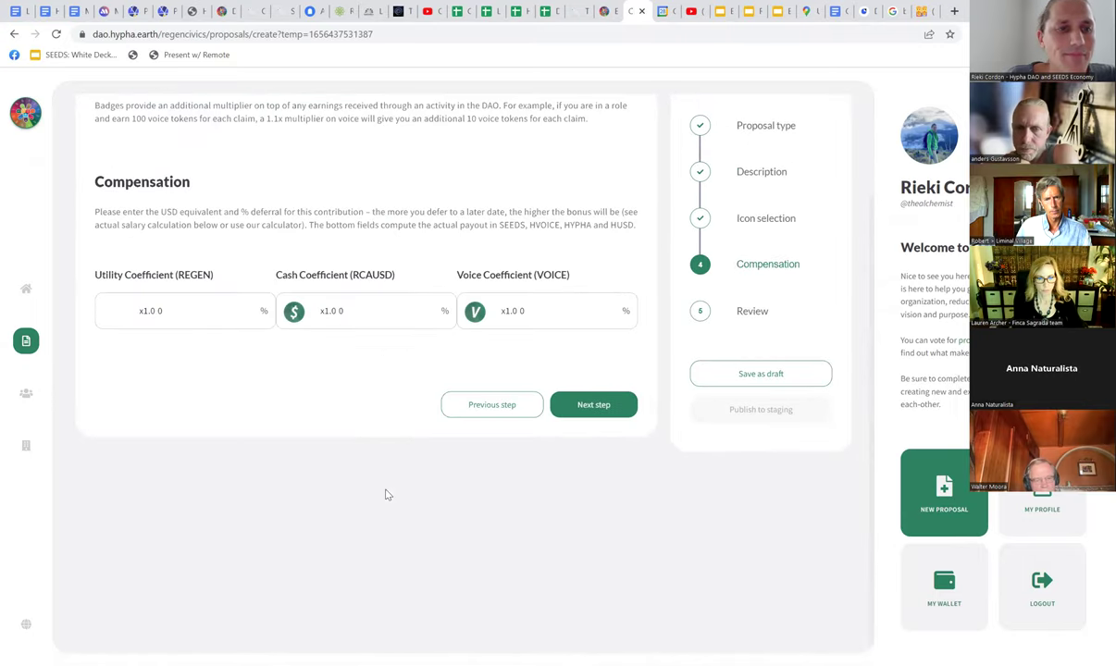
Set the badge's Utility Coefficient (REGEN) to 0.5 %.
scroll(386, 490, "up", 2)
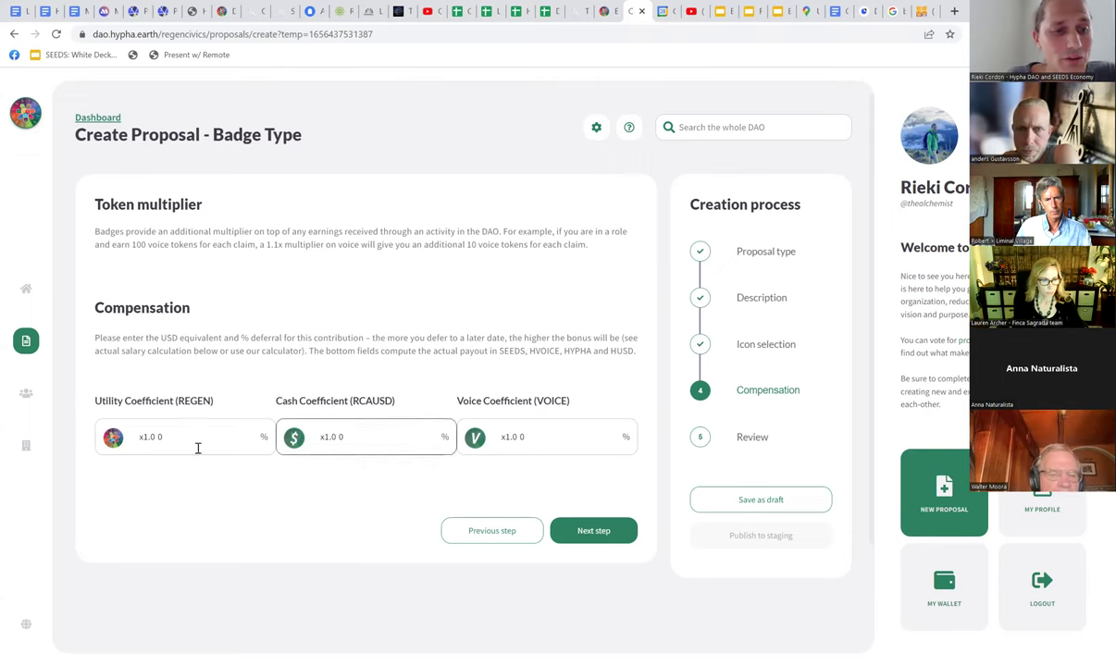
left_click_drag(174, 443, 155, 436)
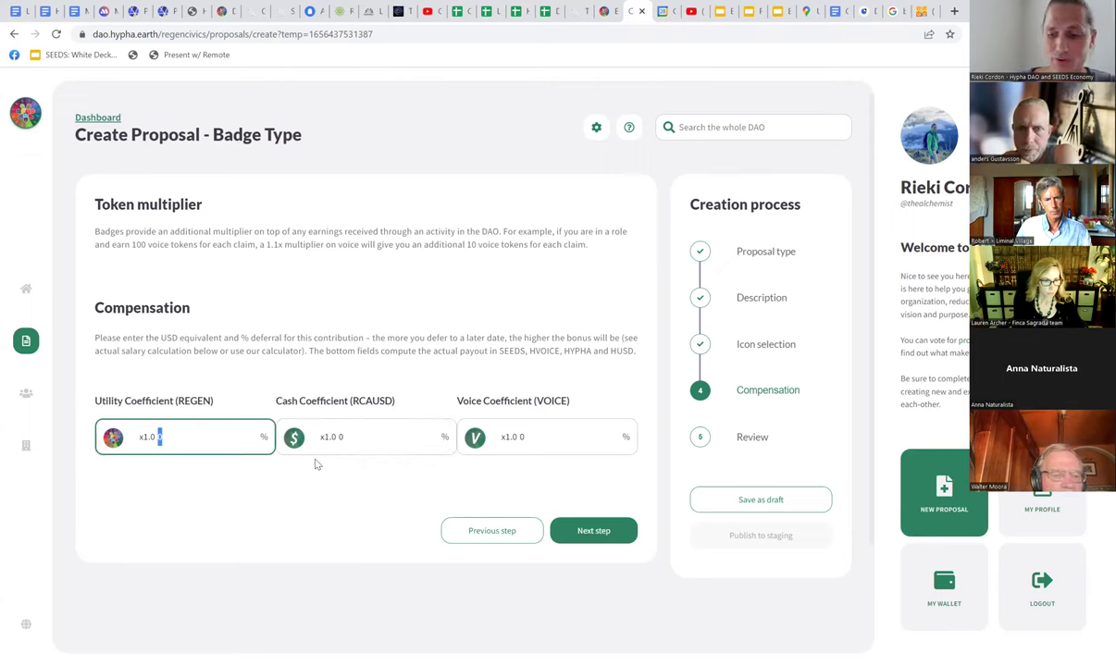
type("50")
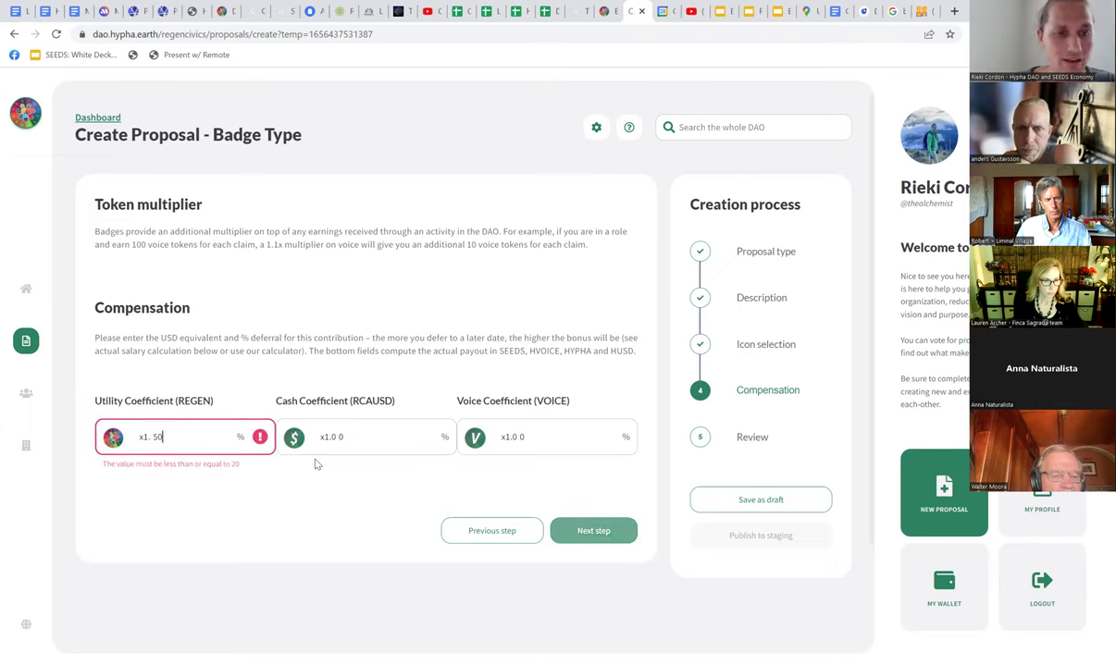
key("BackSpace")
key("BackSpace")
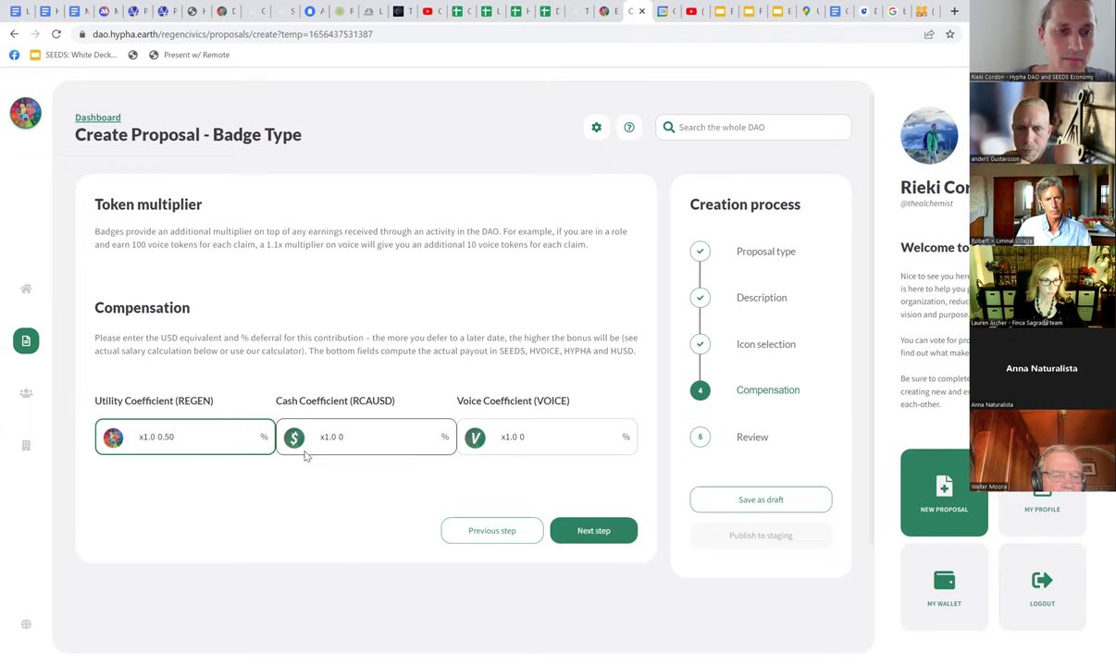
Set the badge's Cash Coefficient (RCAUSD) and Voice Coefficient (VOICE) to 0.5 % each.
left_click(366, 443)
type("2.5")
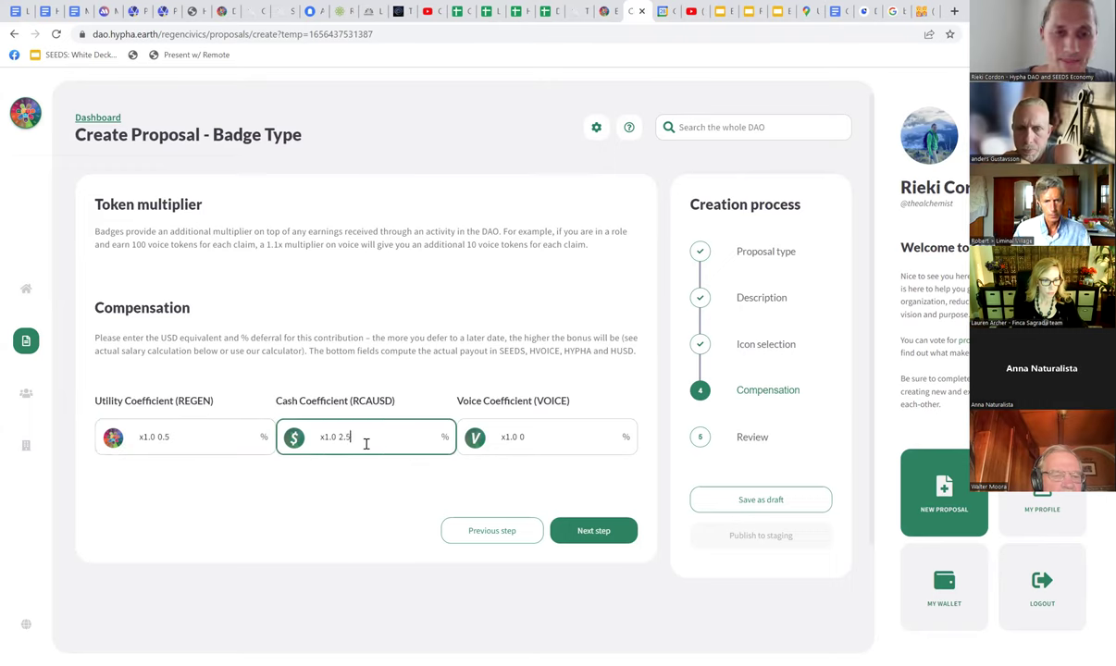
key("BackSpace")
key("BackSpace")
key("BackSpace")
type("0.5")
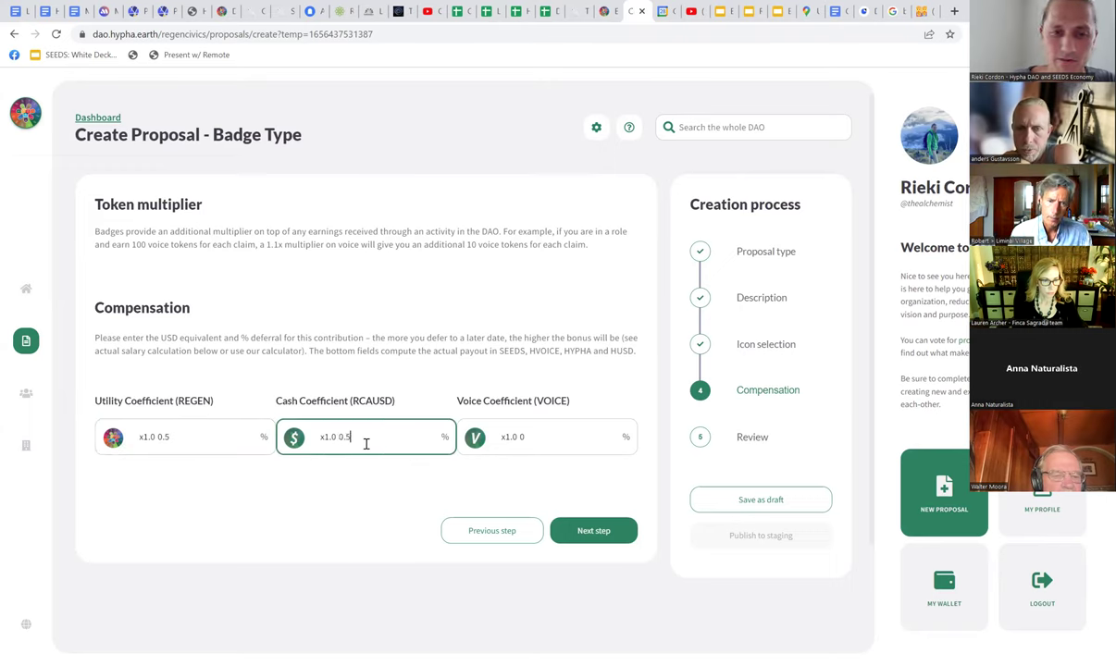
left_click(528, 437)
type(".5")
left_click(448, 399)
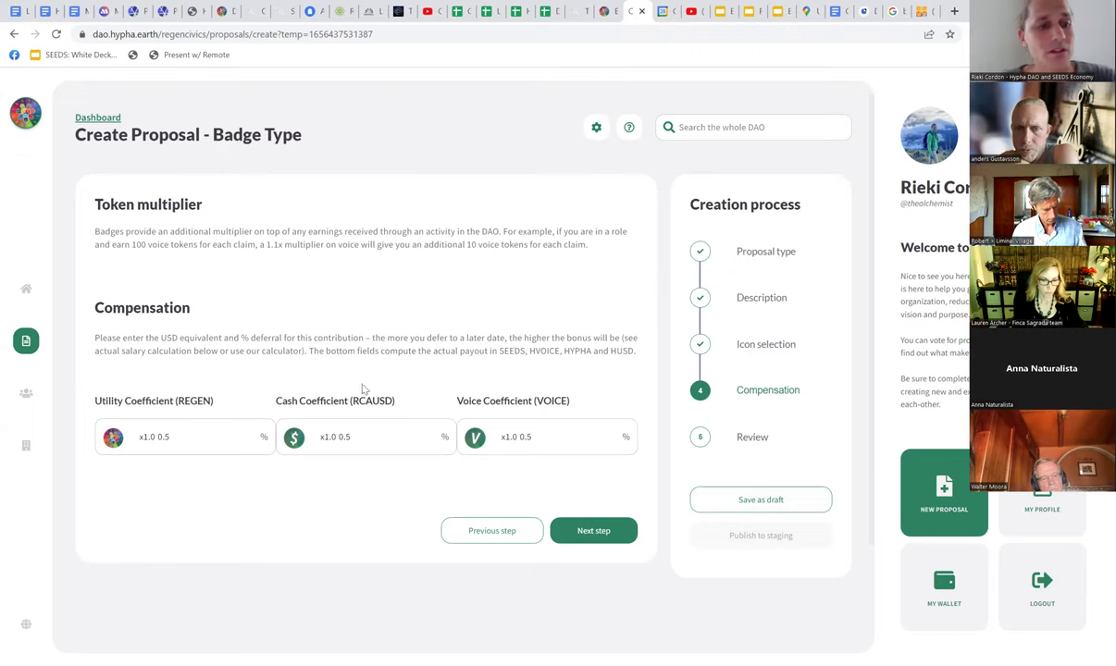
Leave the badge proposal without saving the latest changes and go to the organization page.
left_click(26, 341)
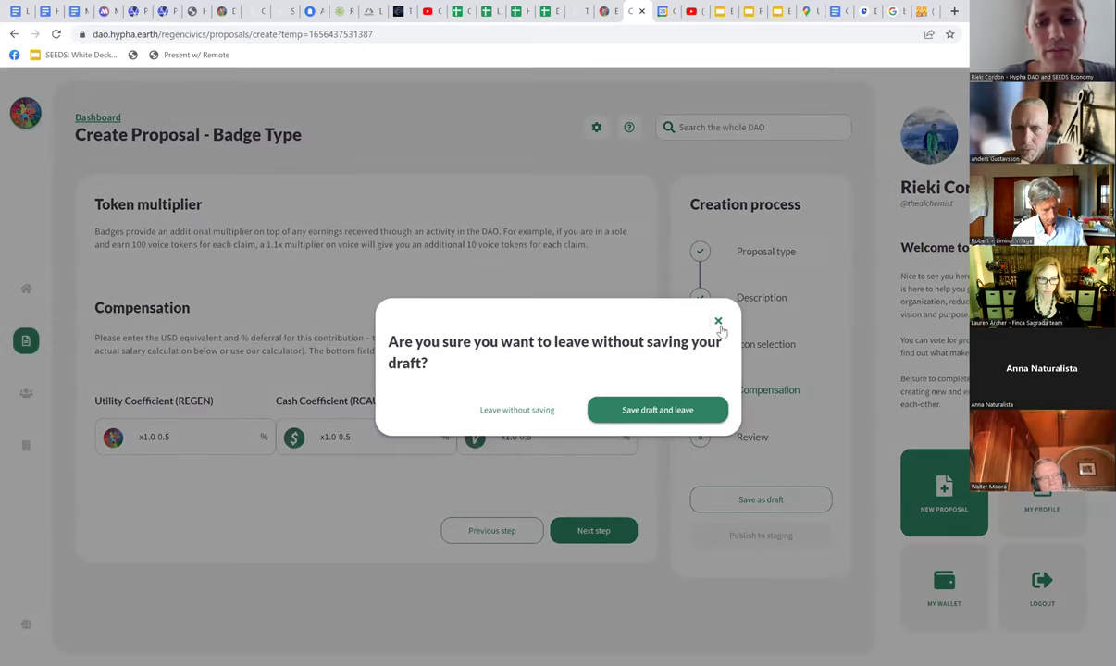
left_click(718, 323)
left_click(26, 445)
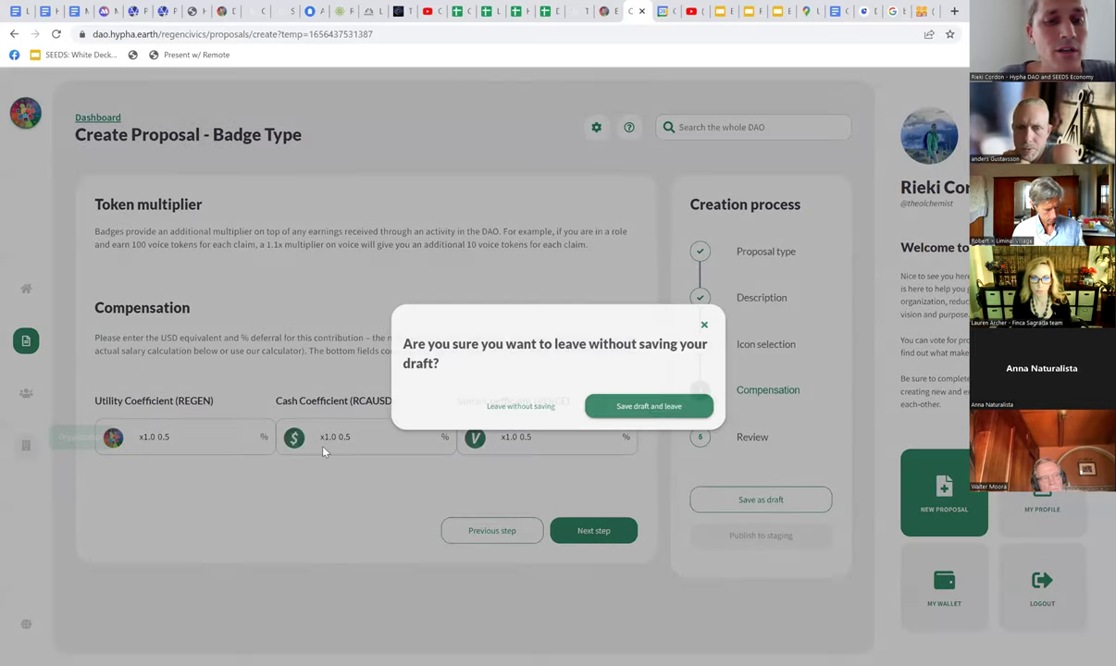
left_click(522, 407)
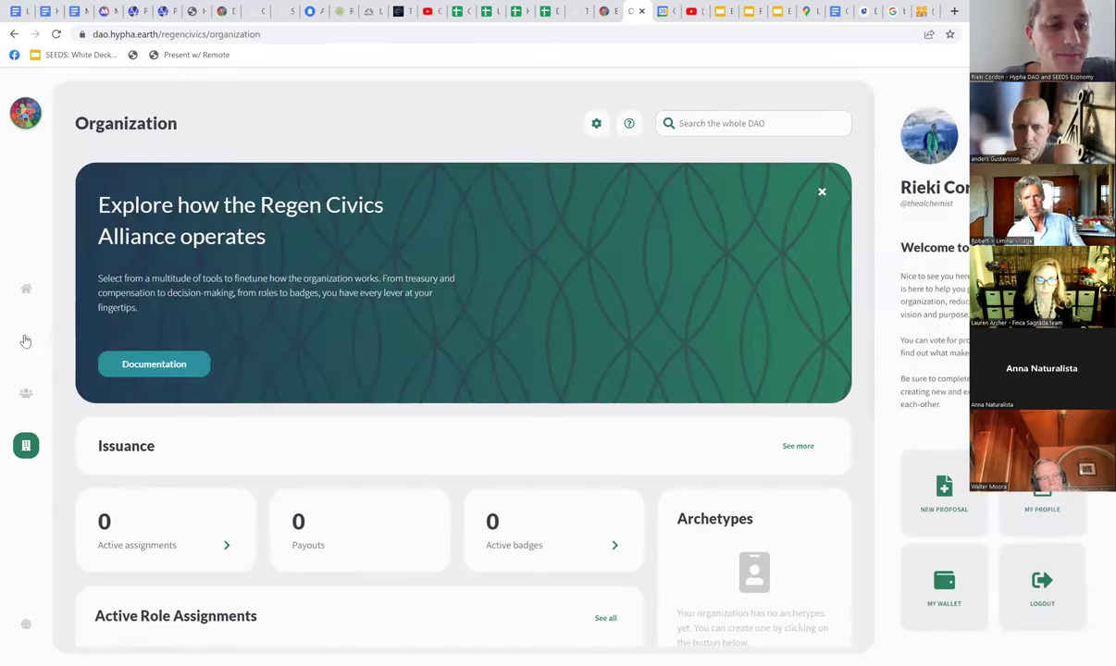
Return to the proposals list and look over the staged badge and role proposals.
left_click(26, 341)
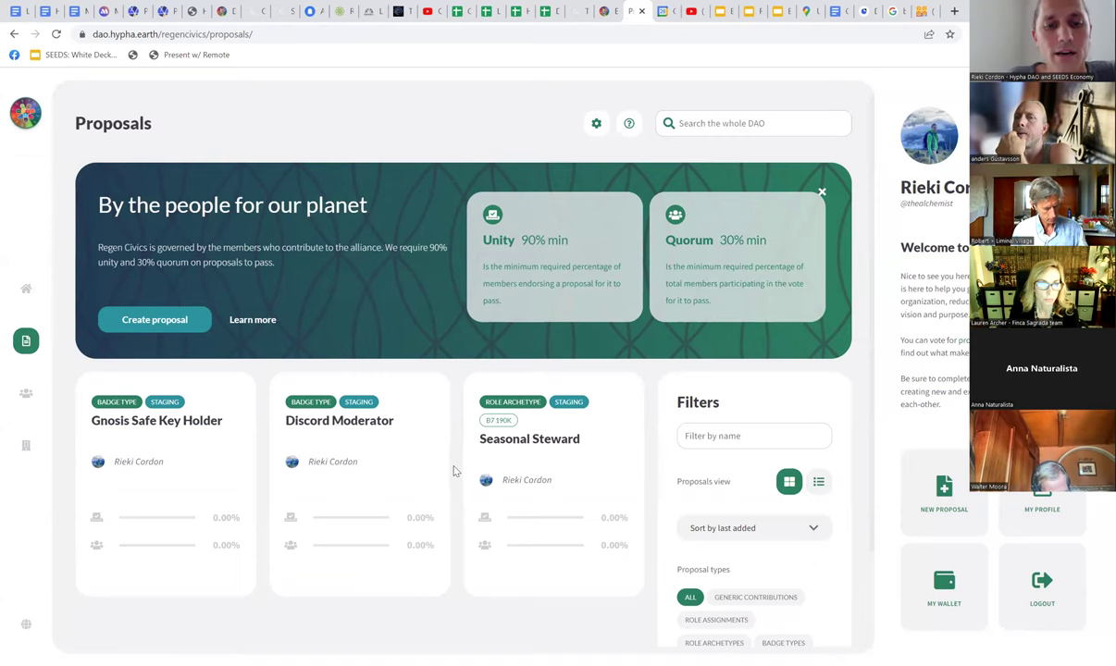
scroll(457, 471, "down", 1)
scroll(472, 509, "up", 1)
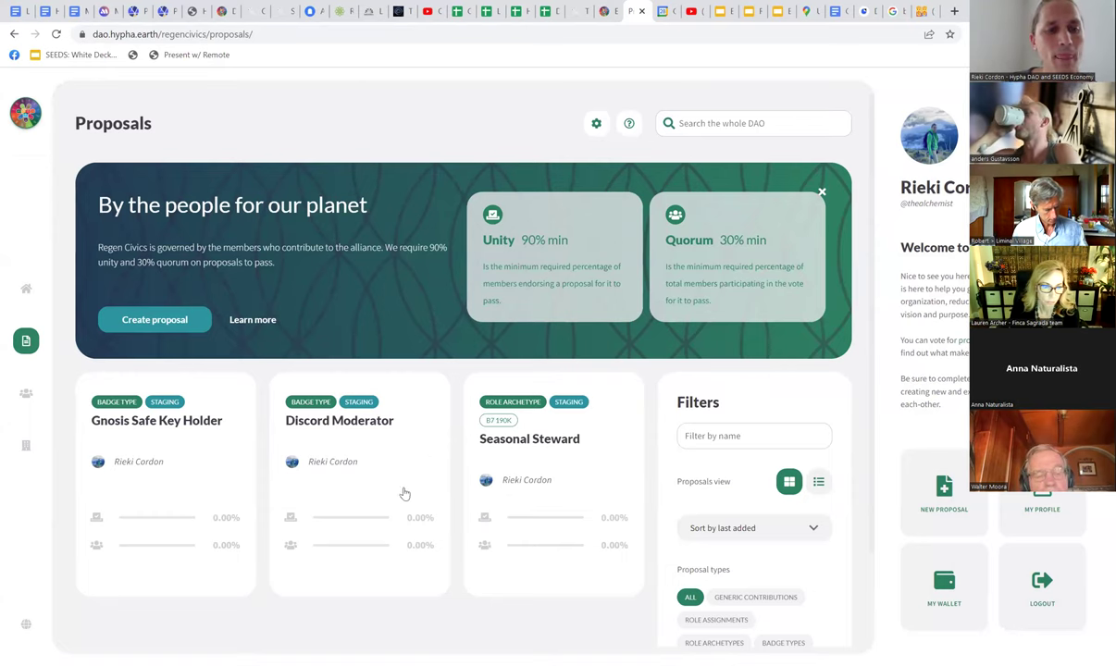
scroll(411, 472, "down", 1)
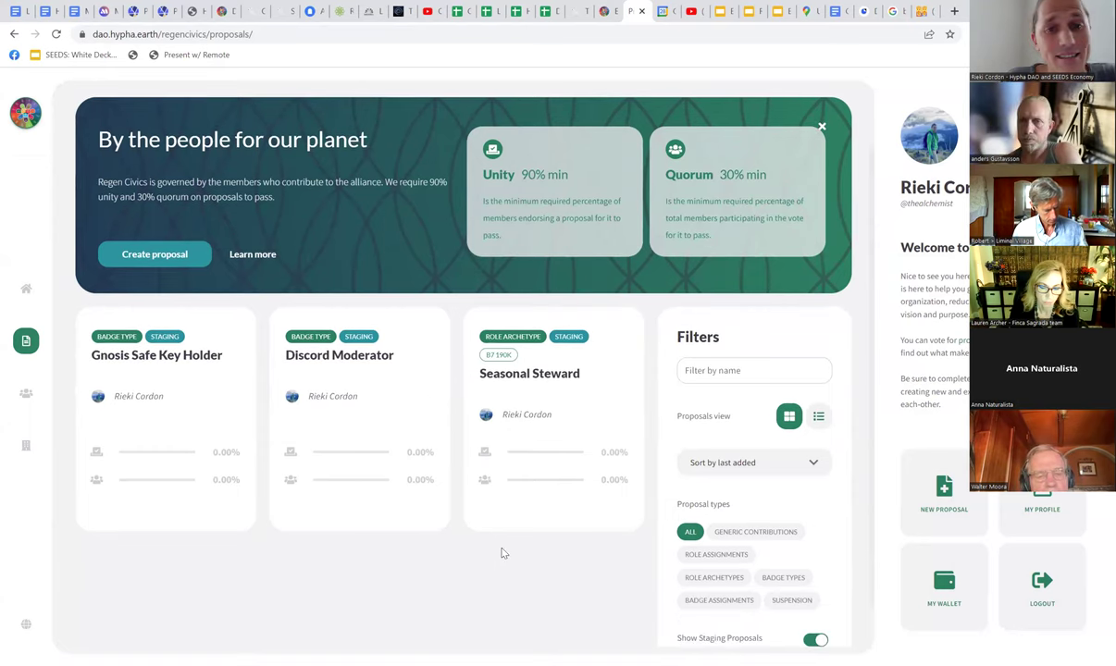
scroll(504, 553, "up", 1)
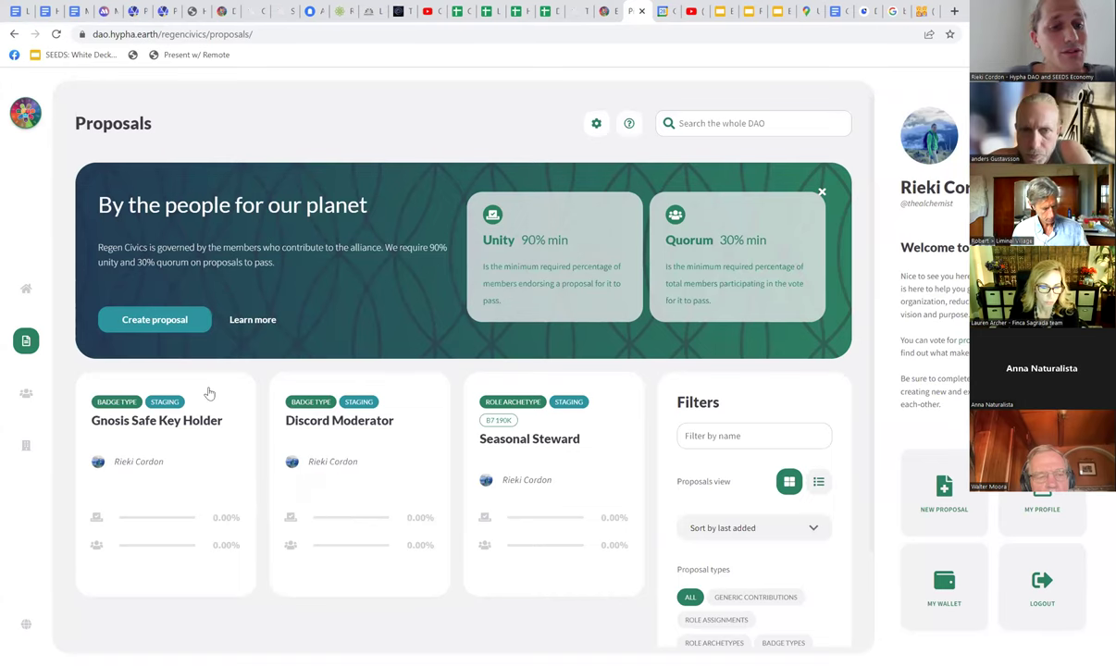
Open the Gnosis Safe Key Holder badge proposal and highlight the words Gnosis Safe in its title to point them out.
left_click(134, 407)
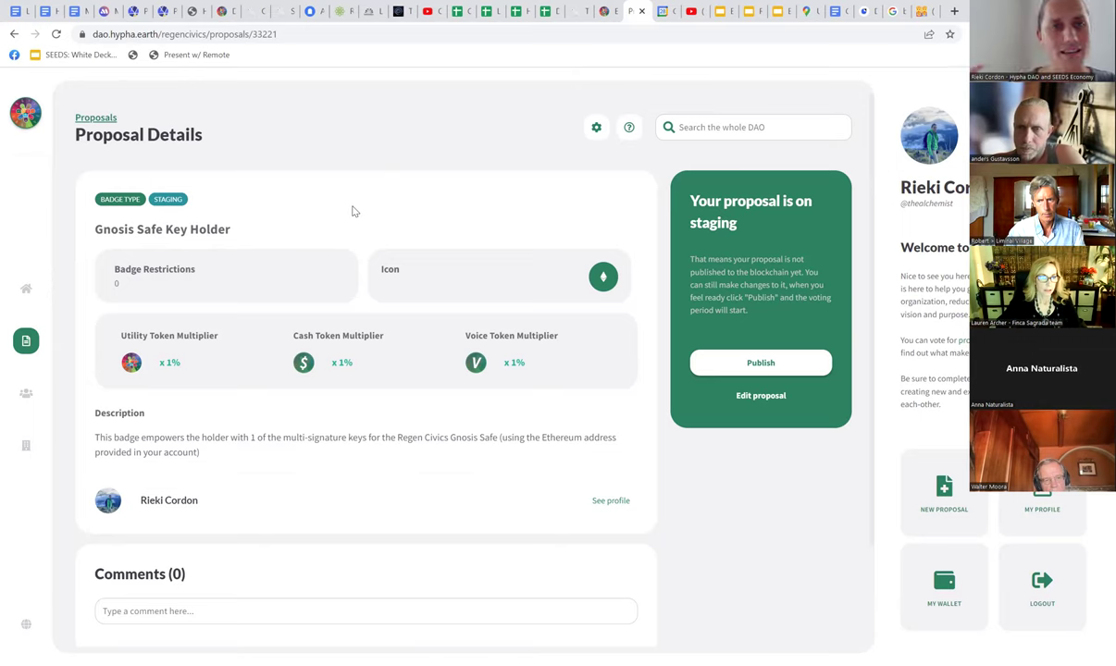
left_click_drag(161, 229, 93, 228)
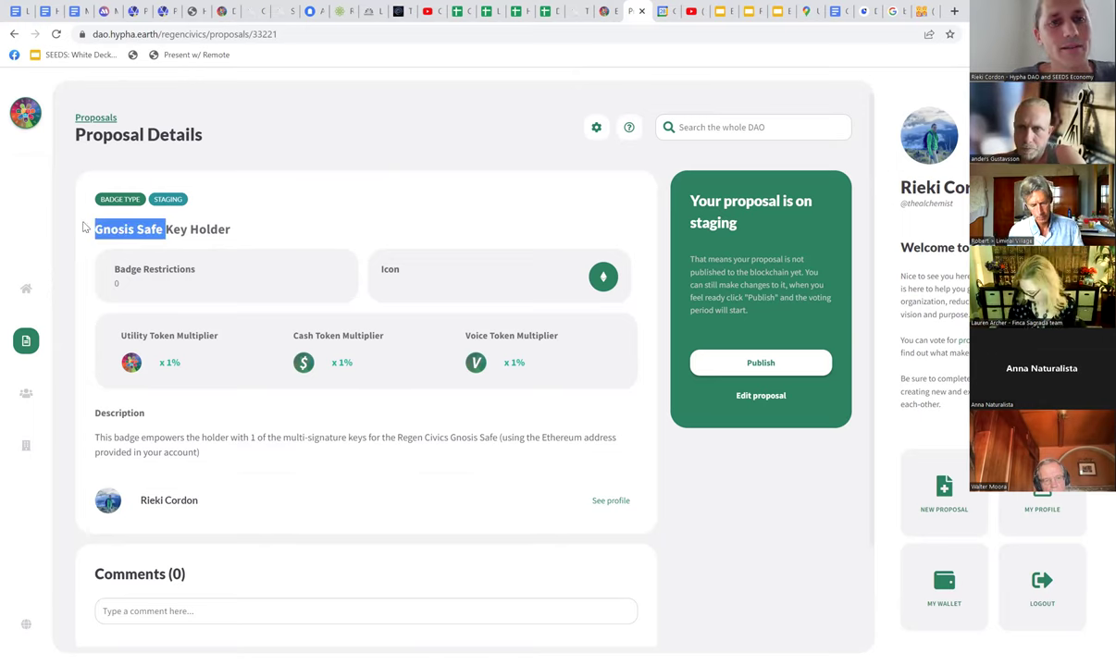
left_click(258, 163)
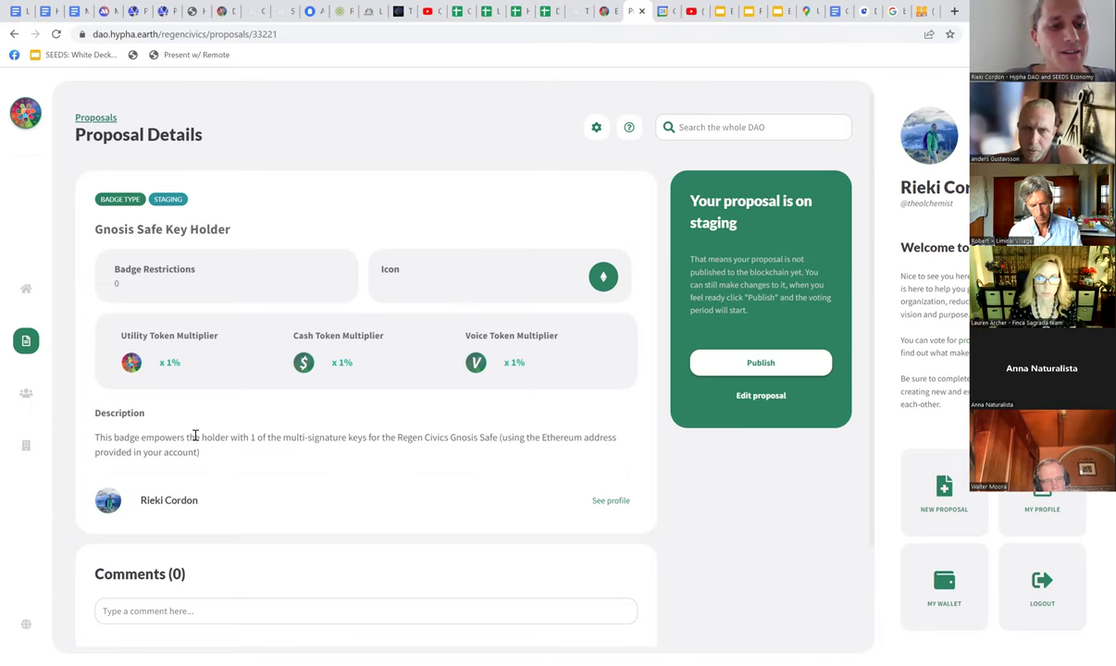
Highlight the start of the Gnosis Safe Key Holder badge's description, and return to the proposals list to look over the staged proposals.
left_click_drag(95, 438, 358, 442)
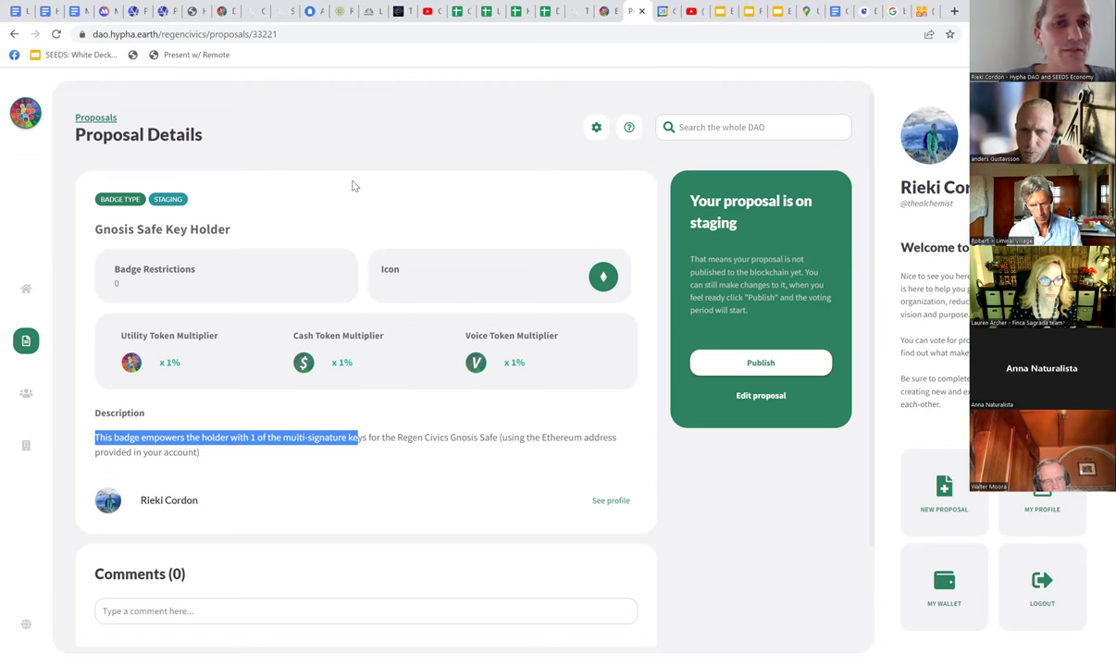
left_click(25, 341)
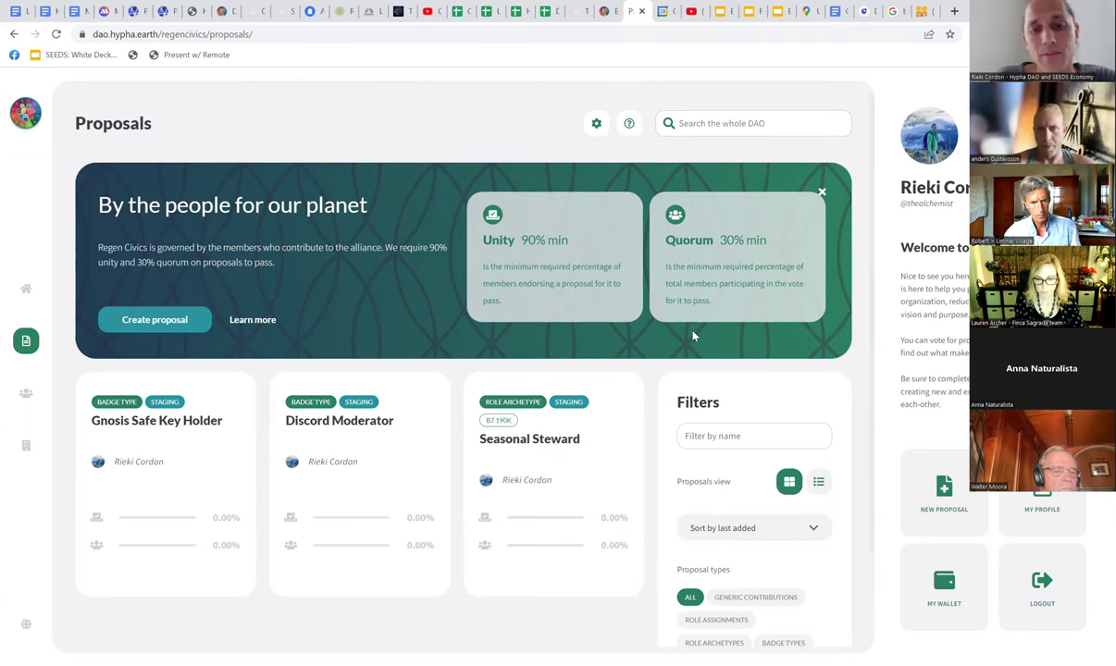
scroll(651, 379, "down", 1)
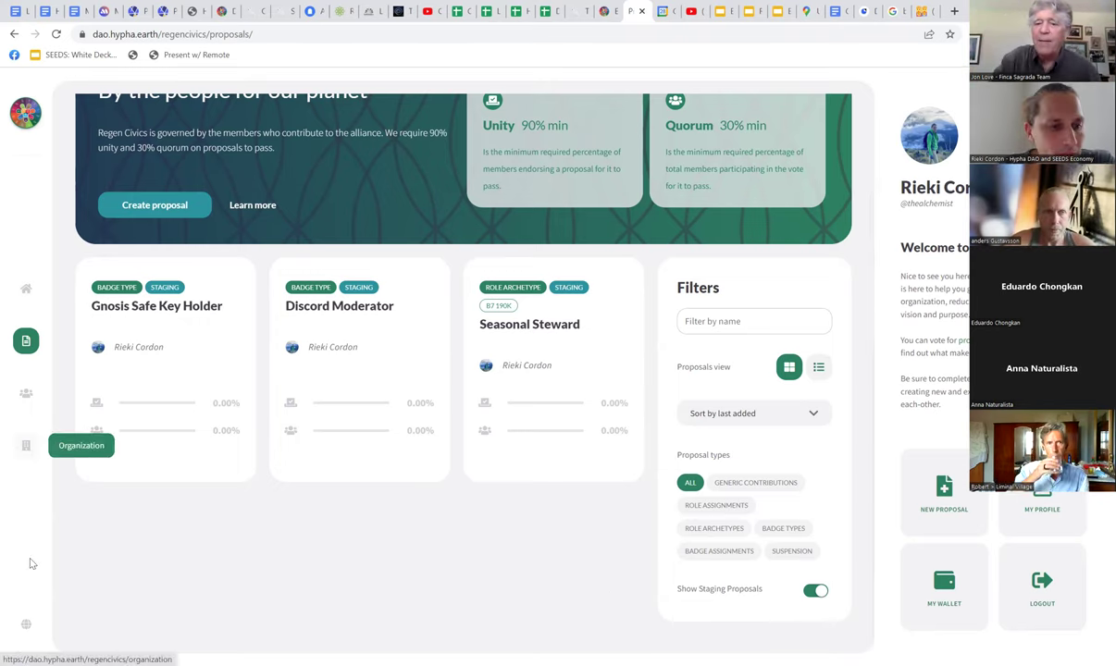
Open the Hypha DAO from the list of DAOs and look over its dashboard and proposals page.
left_click(28, 620)
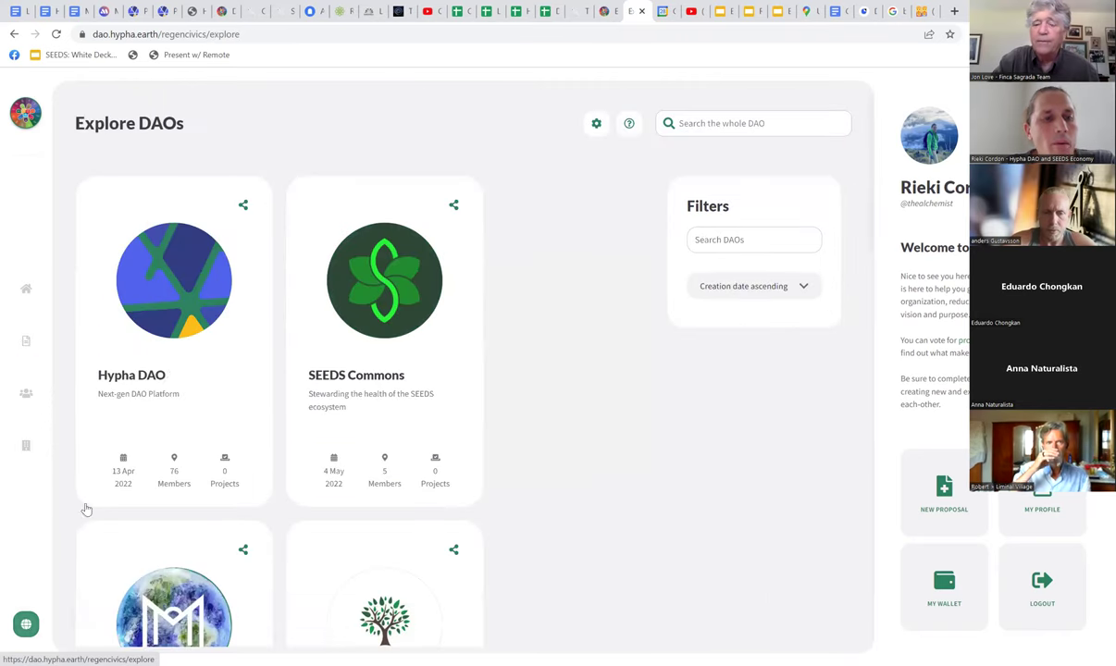
left_click(159, 376)
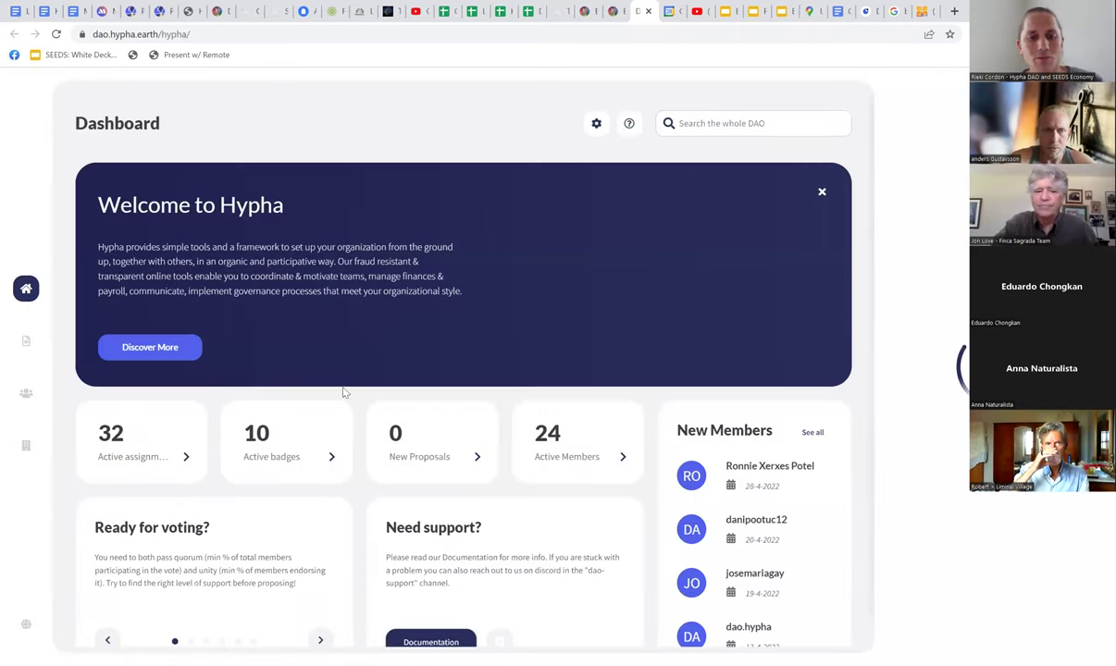
scroll(365, 504, "down", 1)
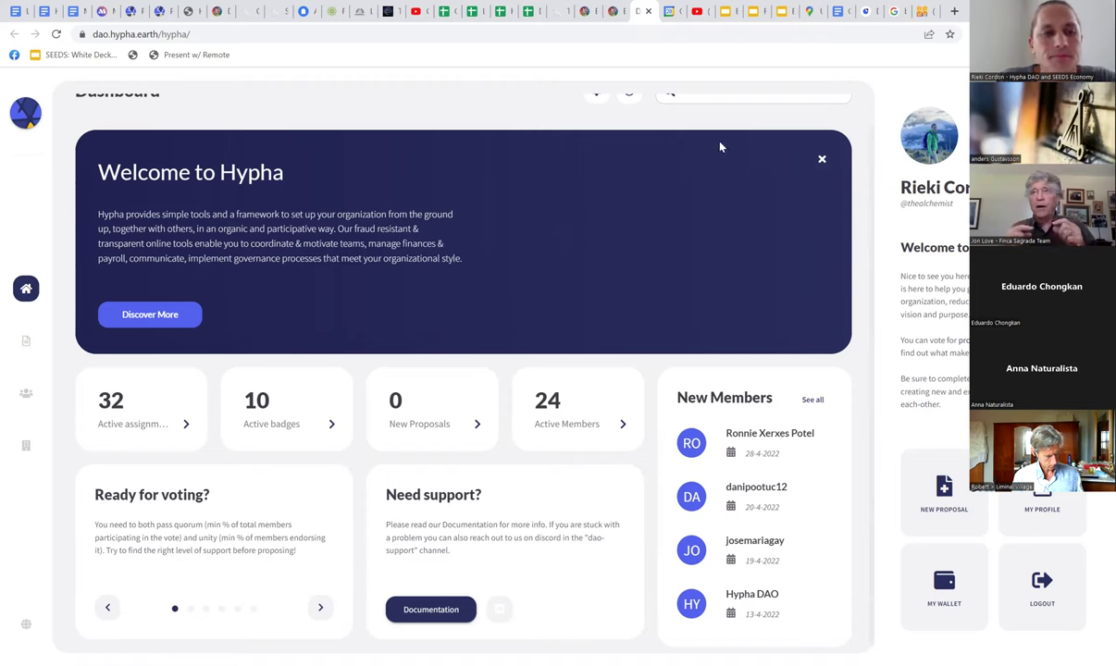
left_click(27, 344)
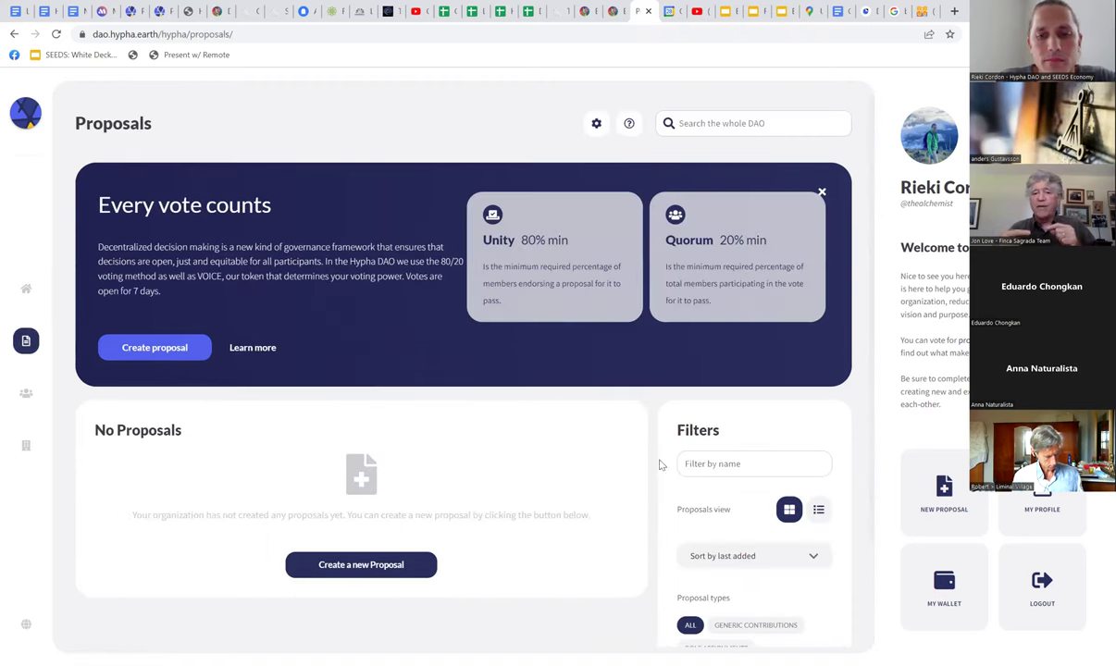
scroll(652, 467, "down", 2)
scroll(640, 473, "up", 1)
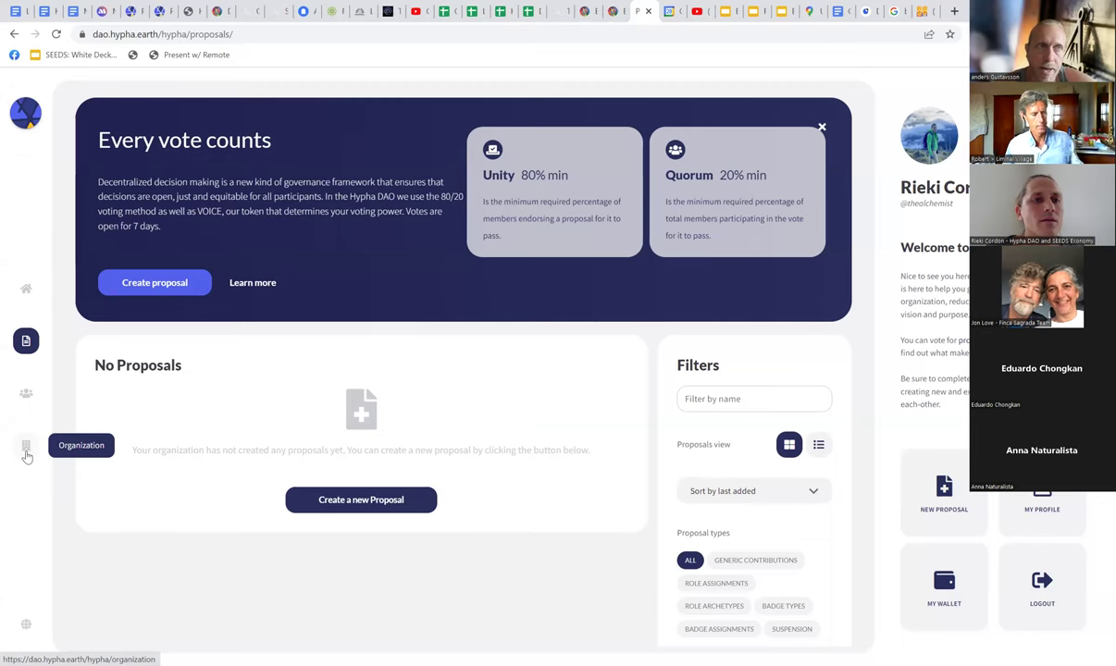
Find the Regen Civics Alliance in the list of DAOs and open its dashboard.
left_click(24, 626)
scroll(306, 456, "down", 10)
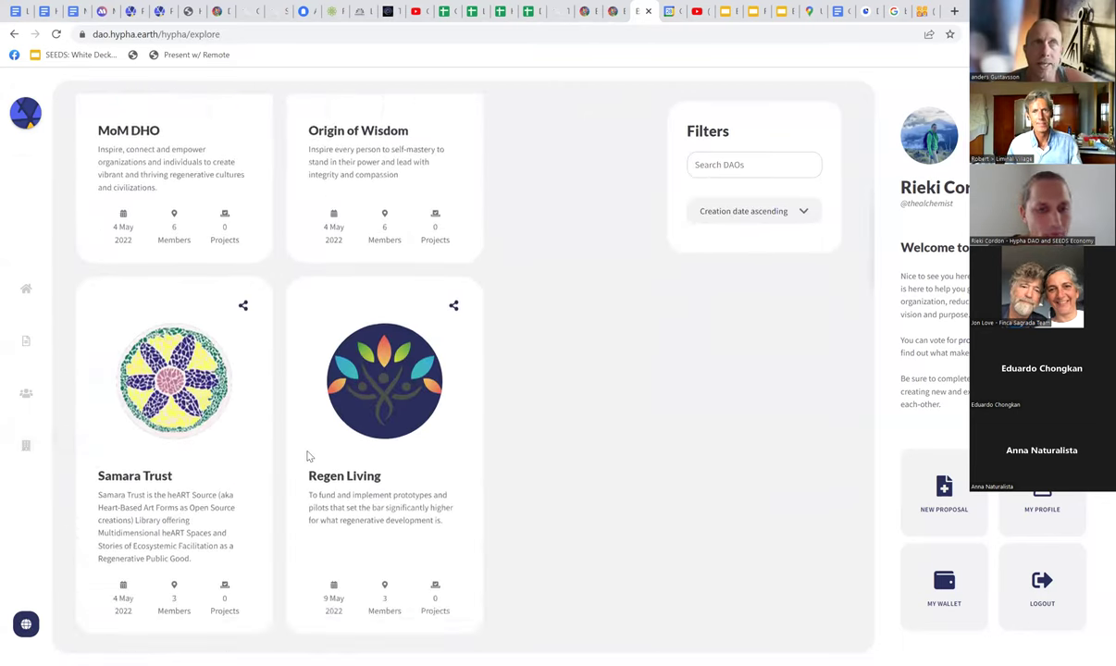
scroll(305, 444, "down", 10)
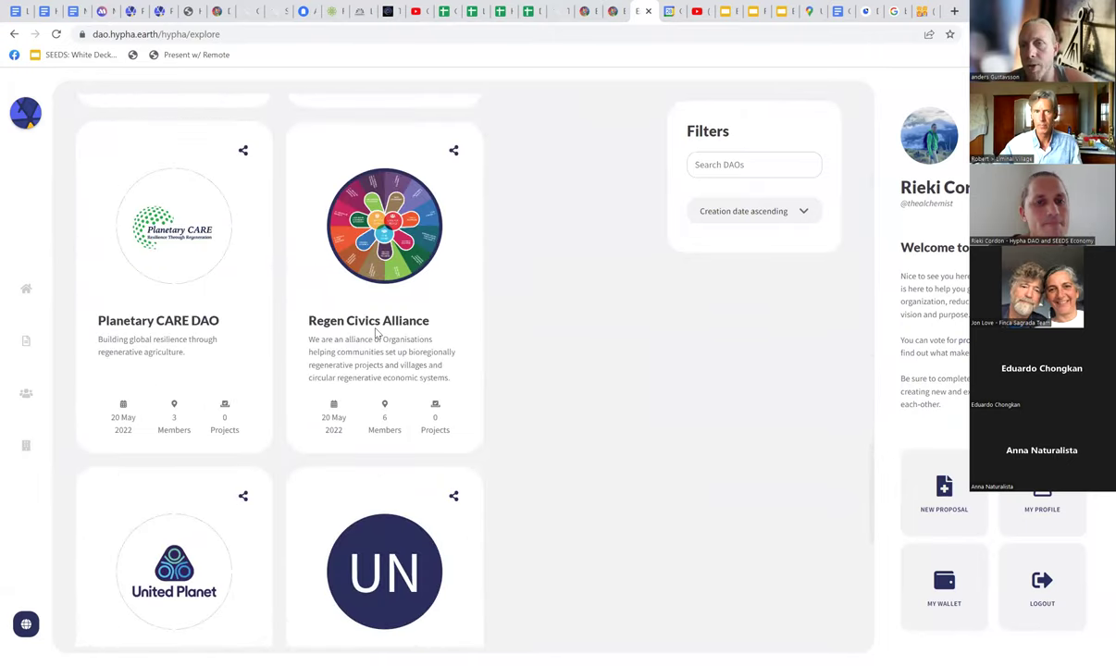
left_click(376, 333)
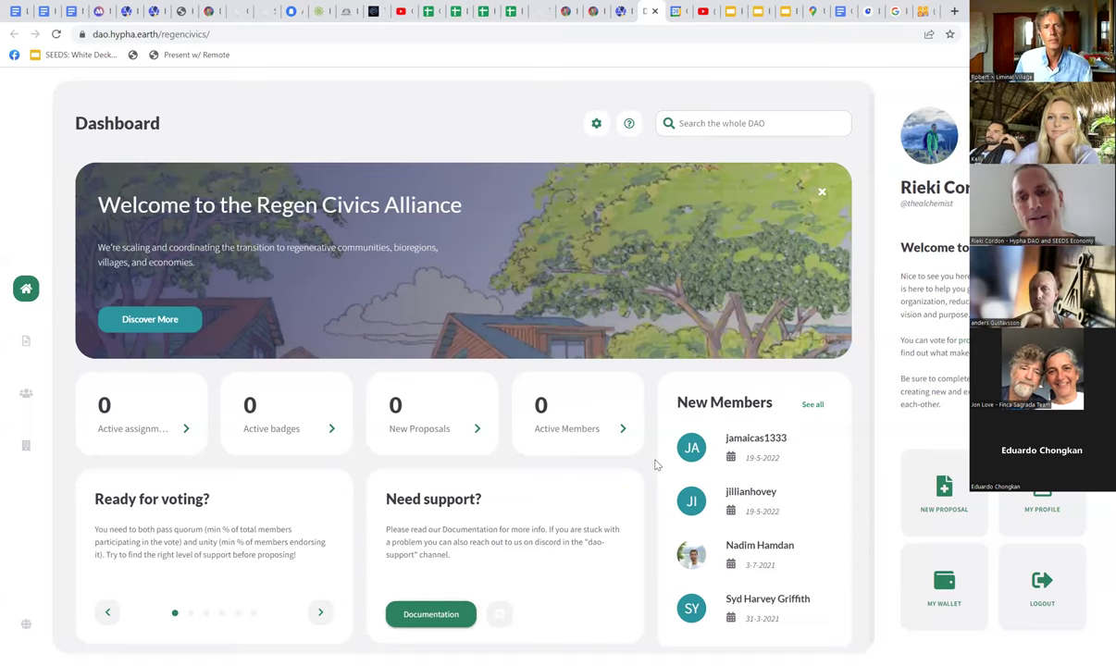
scroll(647, 462, "down", 1)
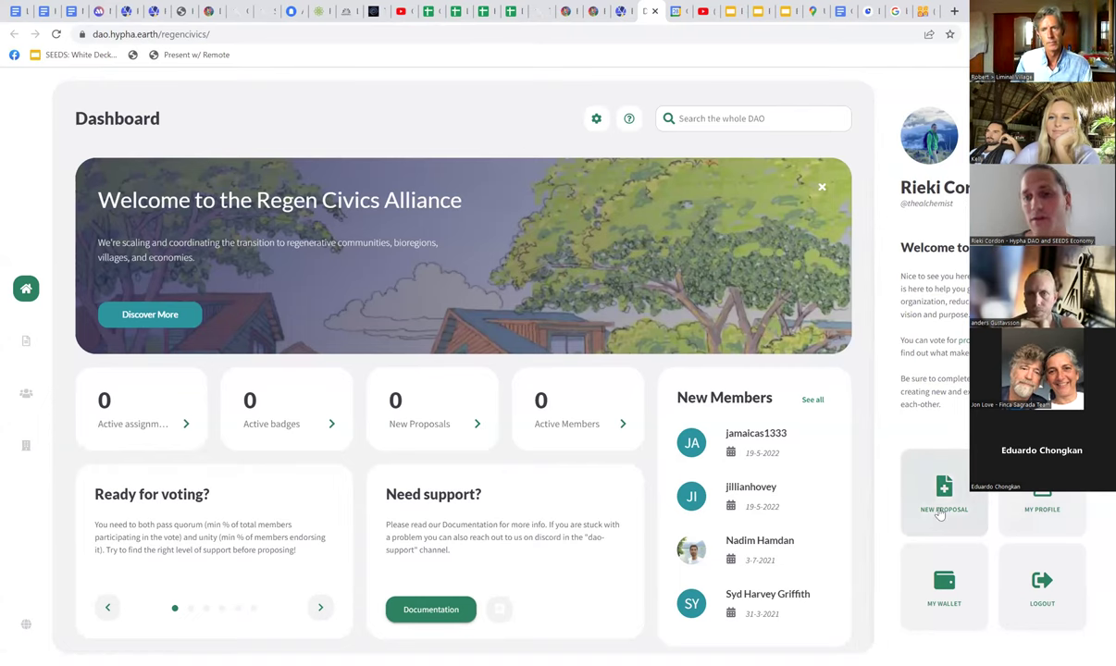
Start a new proposal of the Contribution type and proceed to its description stage.
left_click(902, 493)
scroll(241, 410, "down", 2)
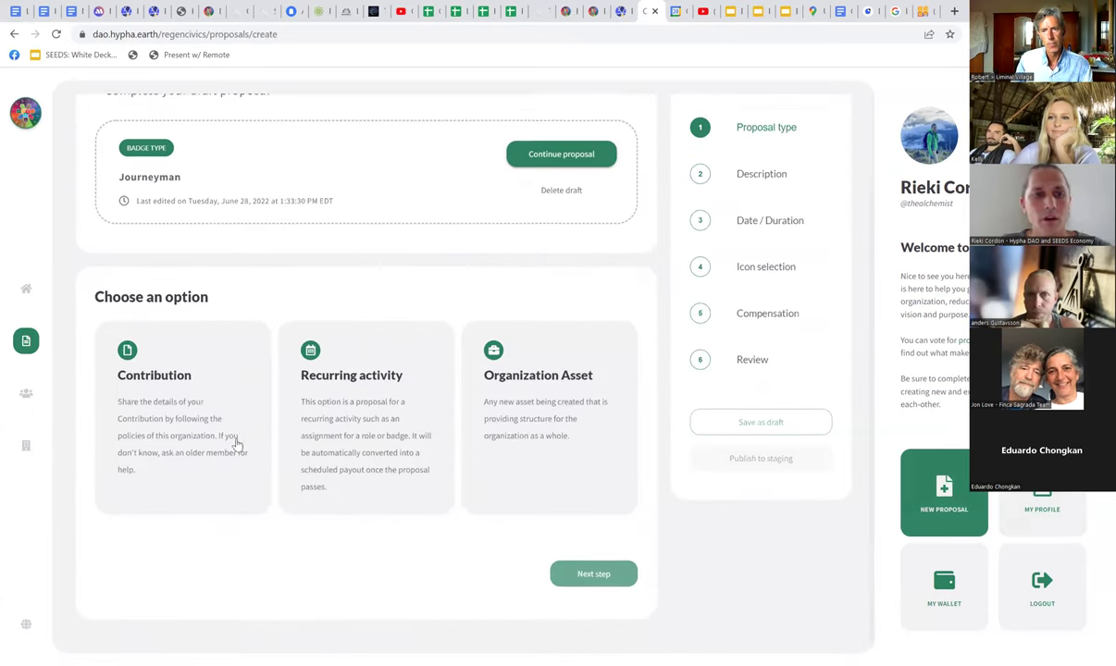
left_click(134, 384)
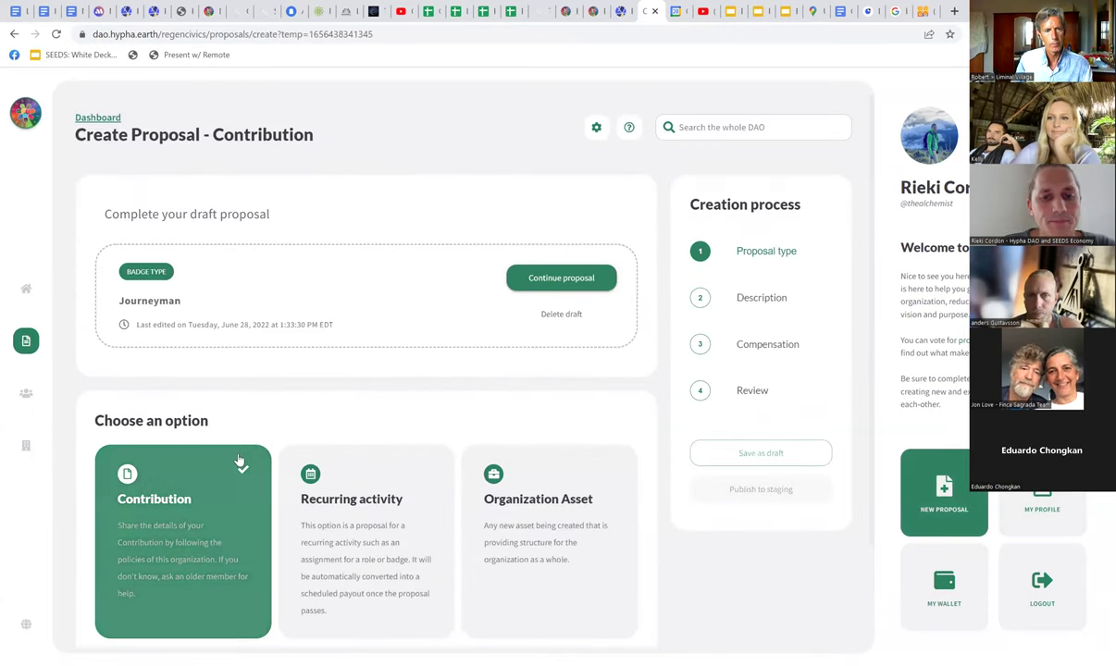
scroll(236, 435, "down", 2)
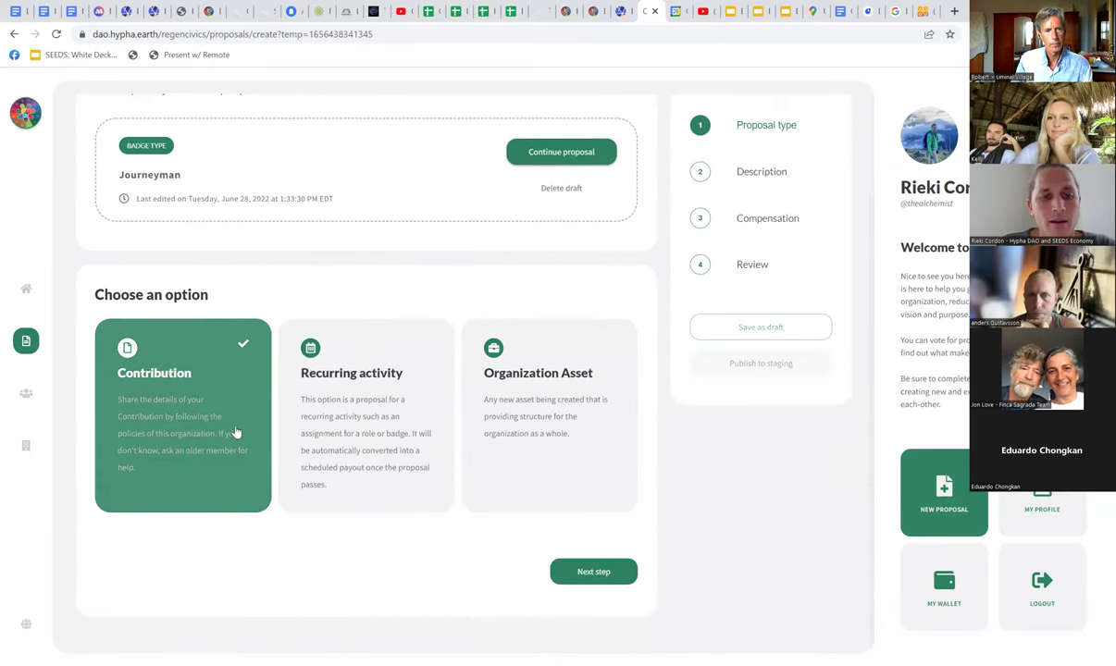
left_click(613, 571)
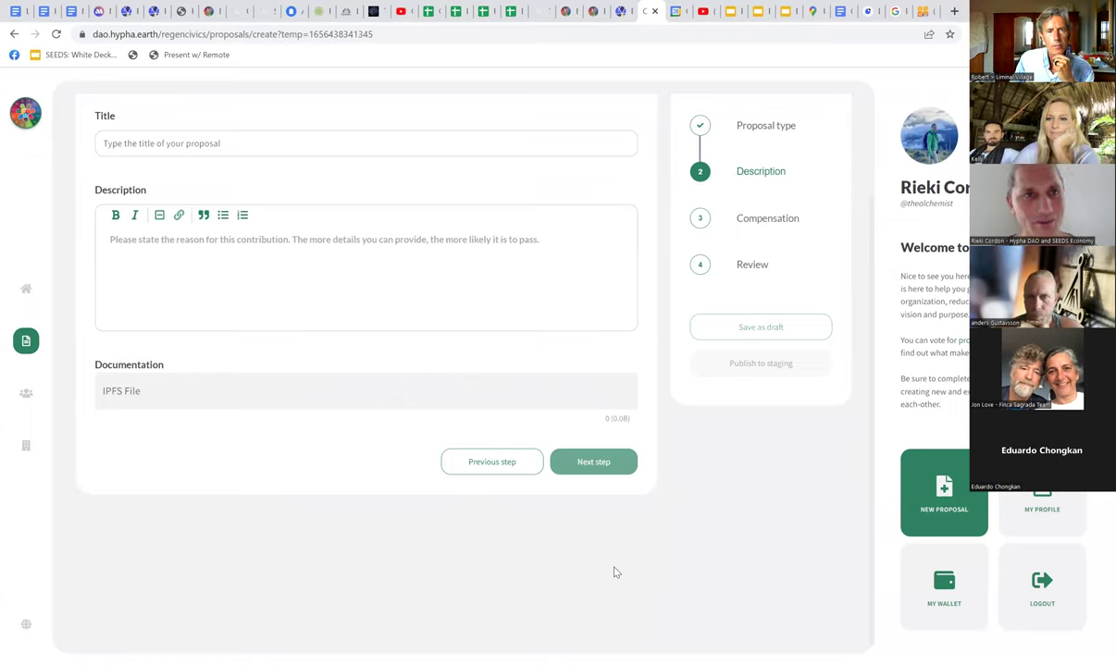
Title the contribution proposal "I created tech for community".
scroll(481, 240, "up", 2)
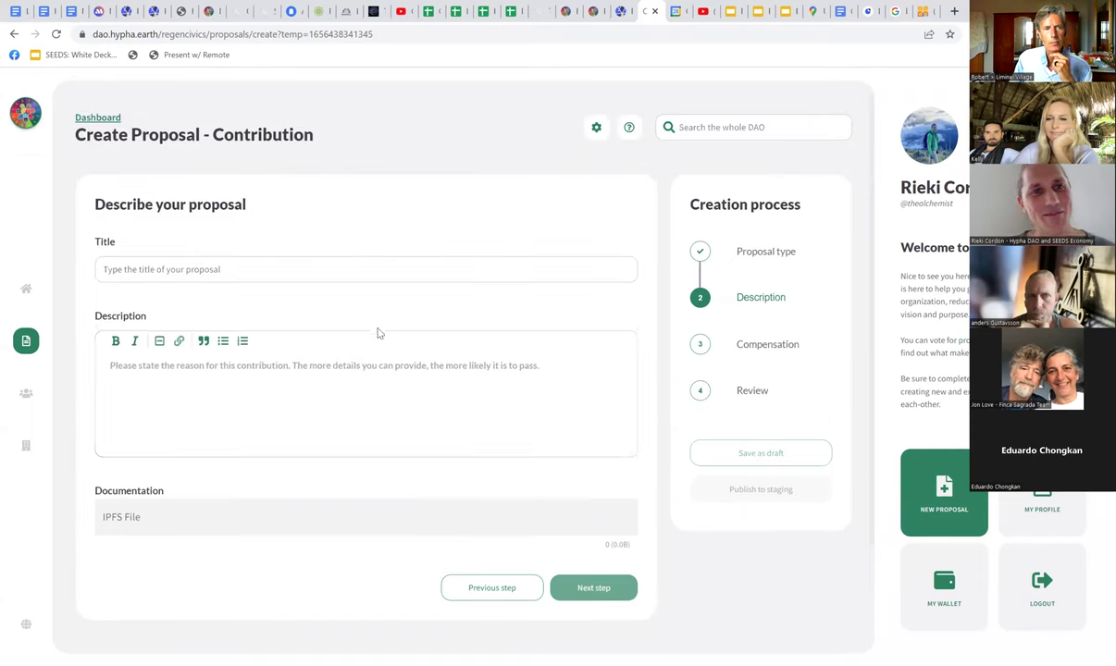
left_click(173, 271)
type("I c")
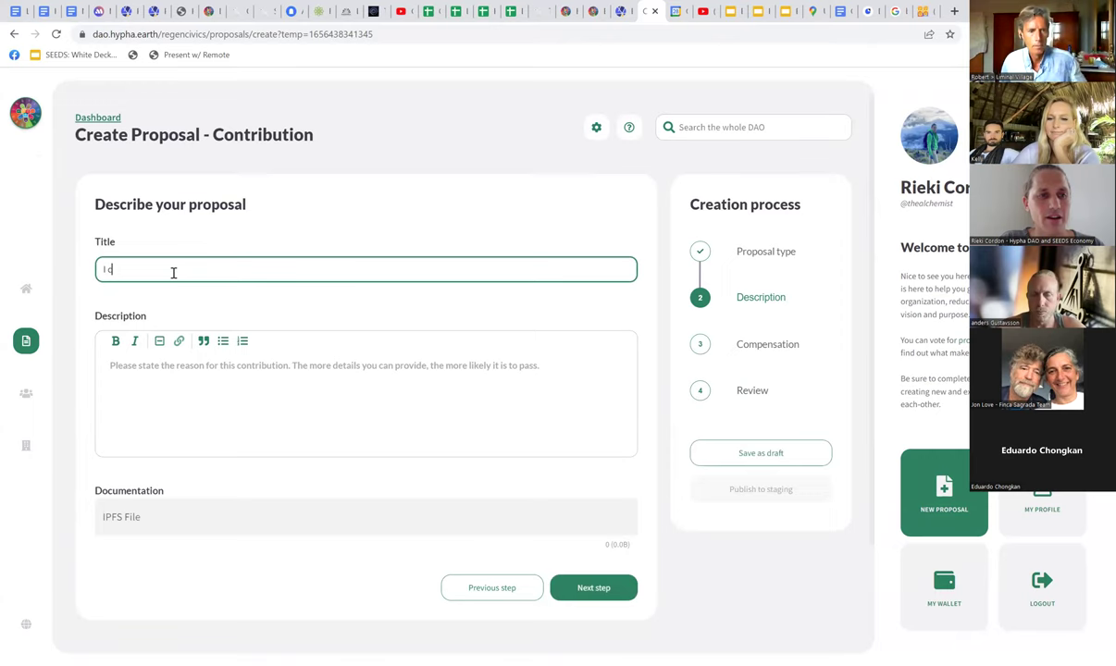
type("reated tech for")
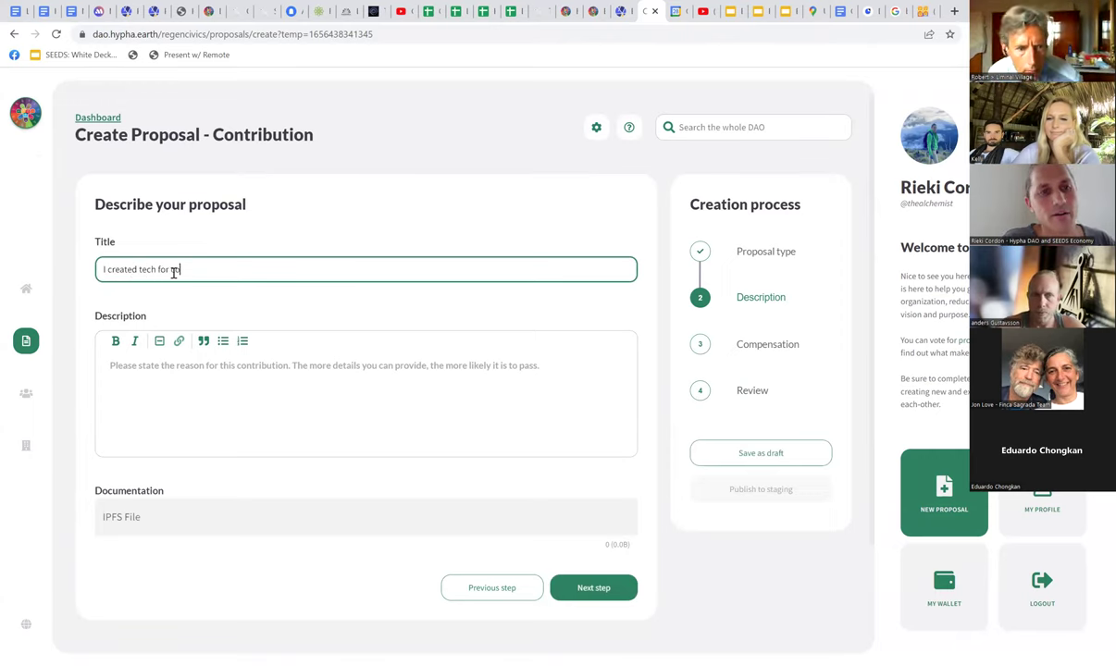
type(" community")
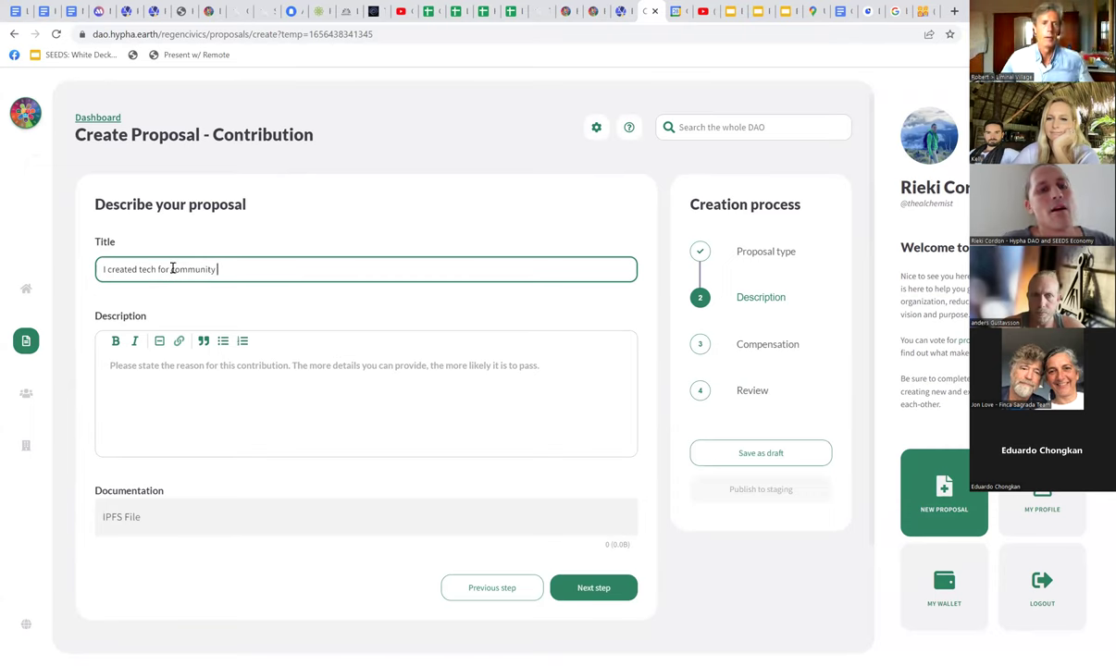
Look at the file chooser for the IPFS documentation without attaching a file, and proceed to the compensation stage with the description left blank.
left_click(185, 370)
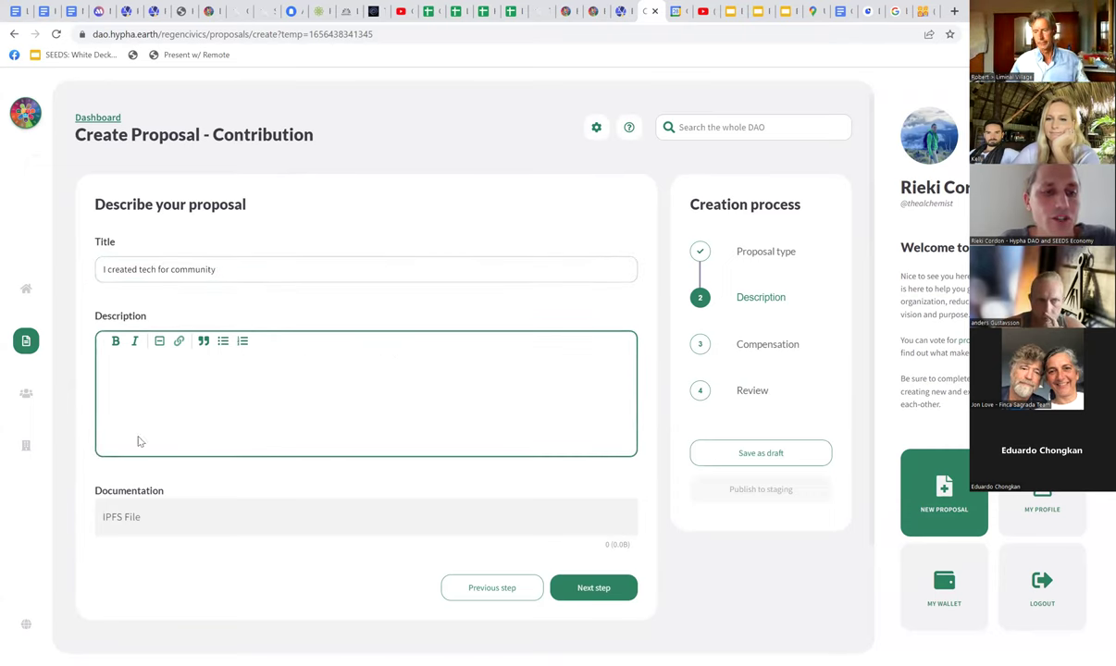
left_click(139, 529)
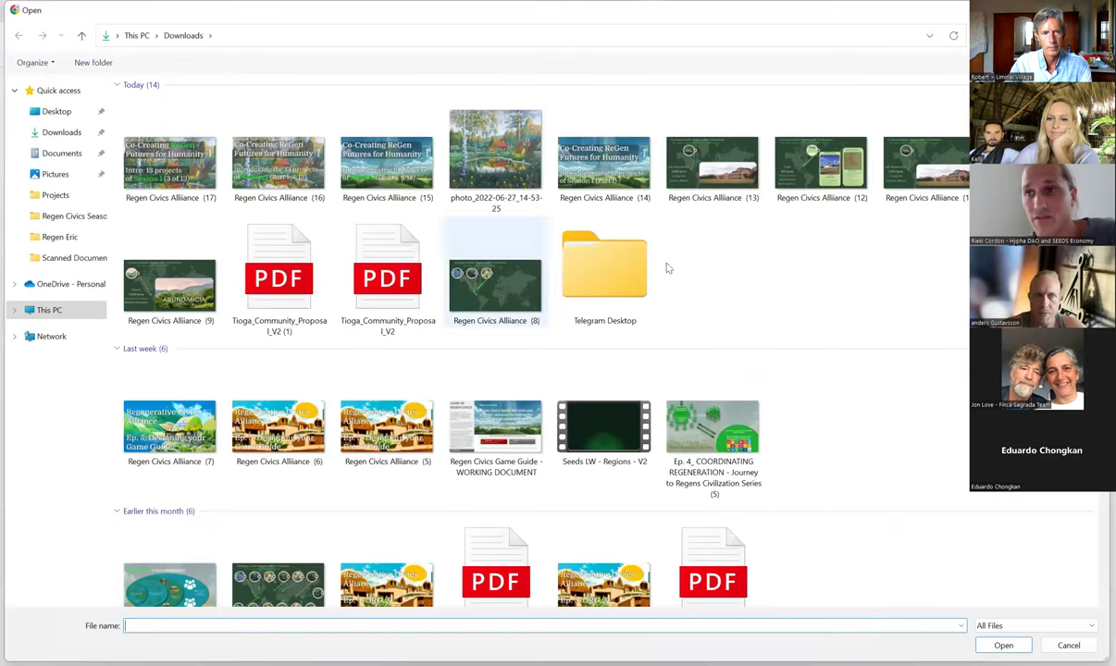
left_click(1069, 645)
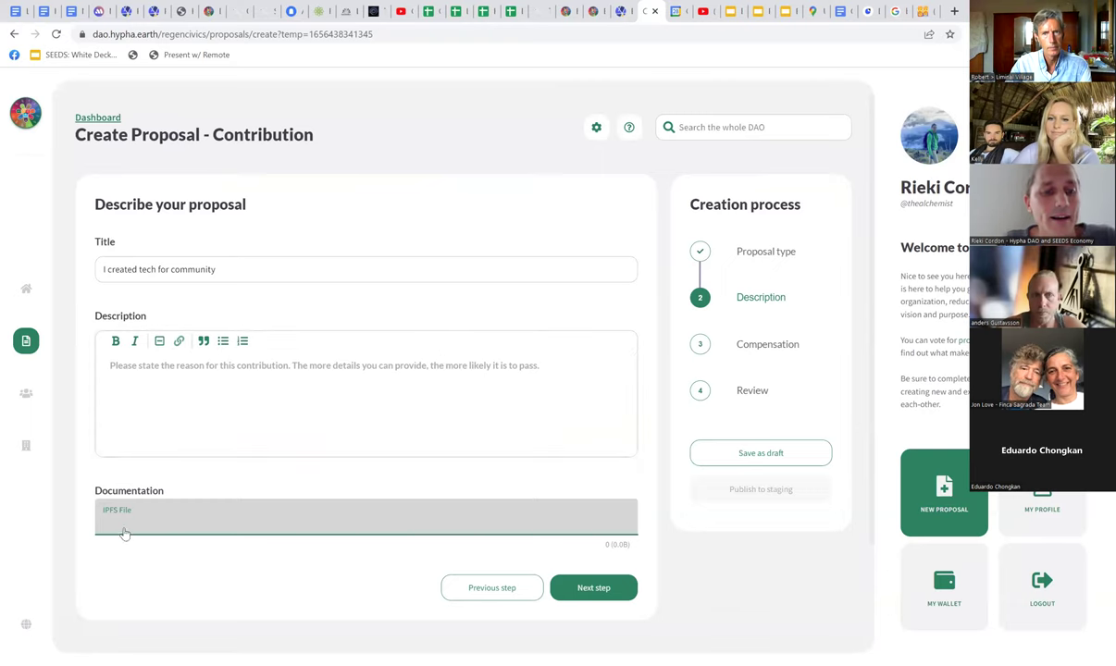
left_click(311, 425)
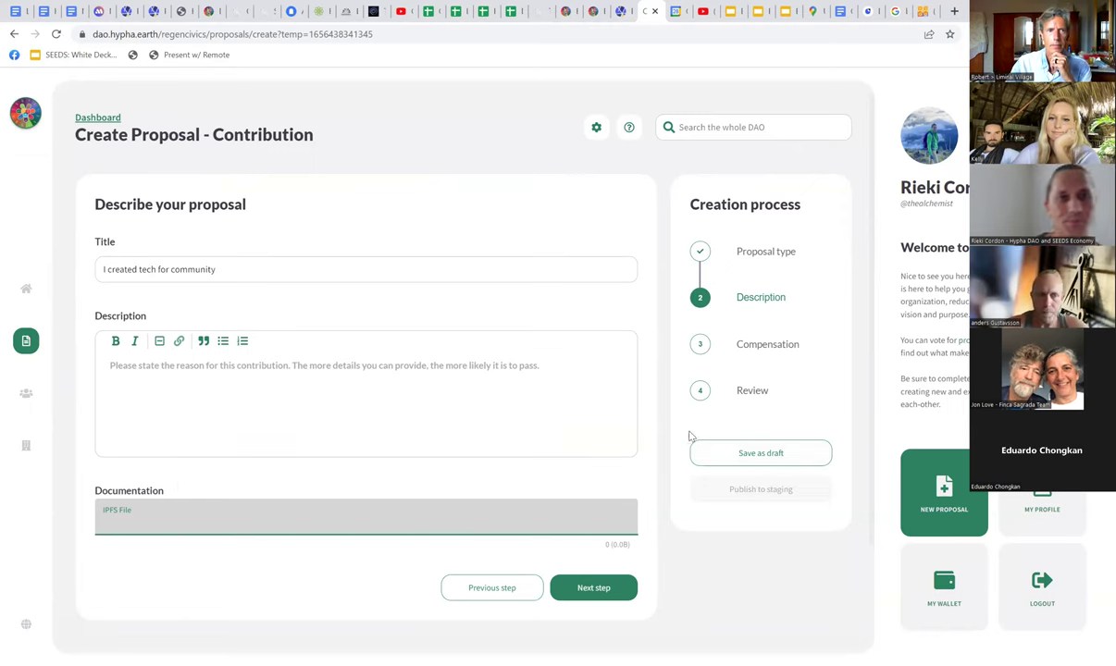
left_click(607, 588)
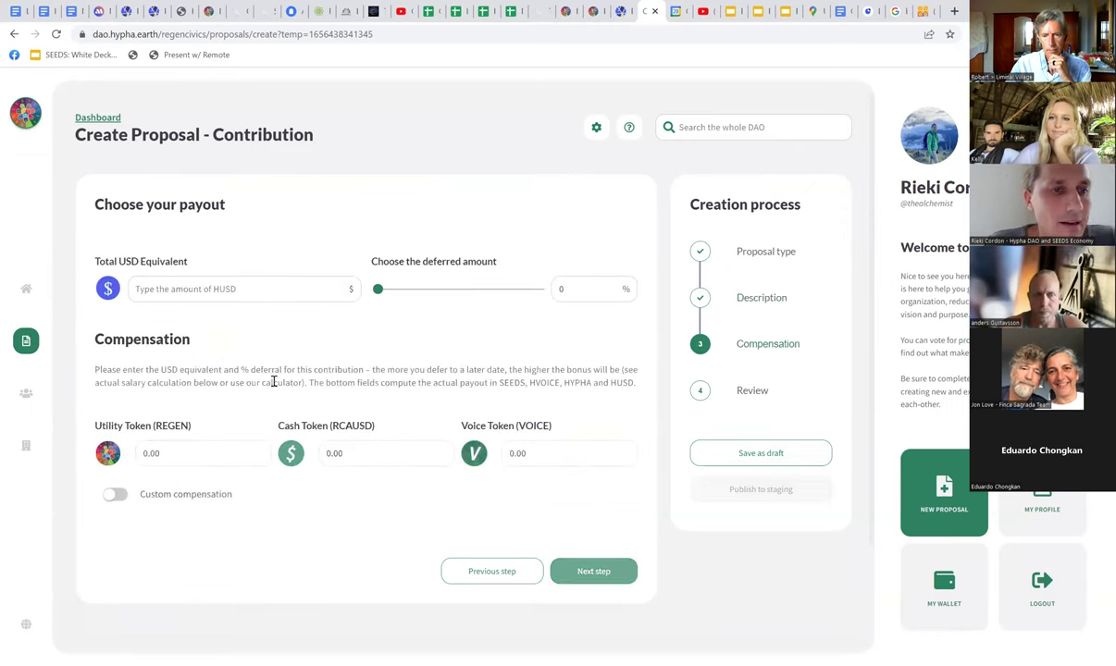
Try a deferred amount of 6 % for the contribution and reset it to 0 %.
left_click(225, 284)
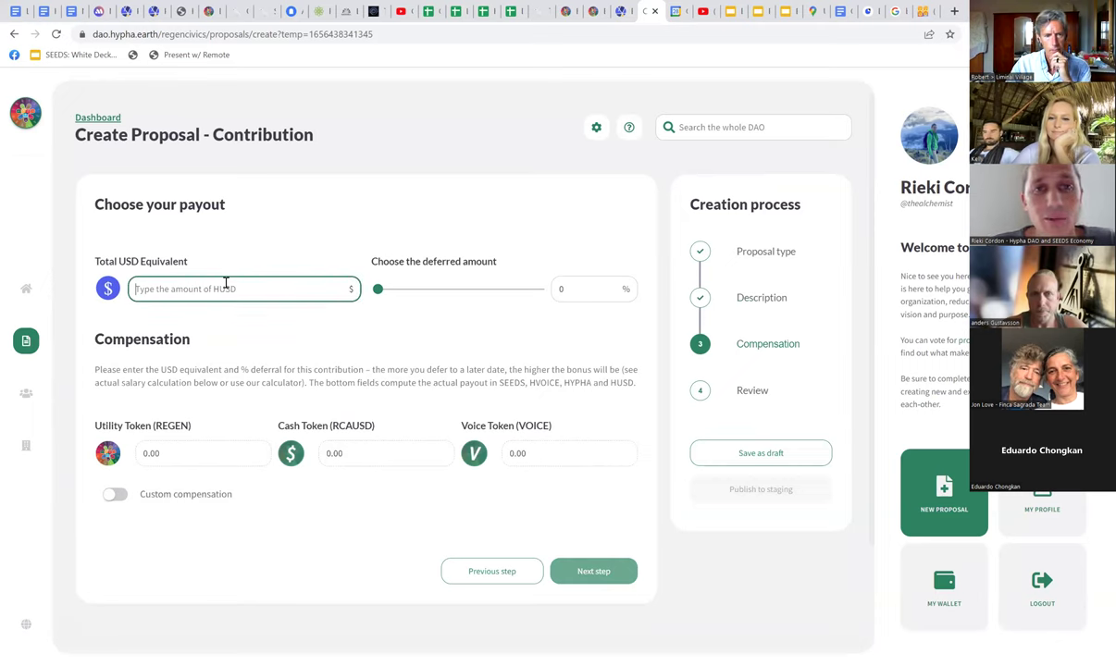
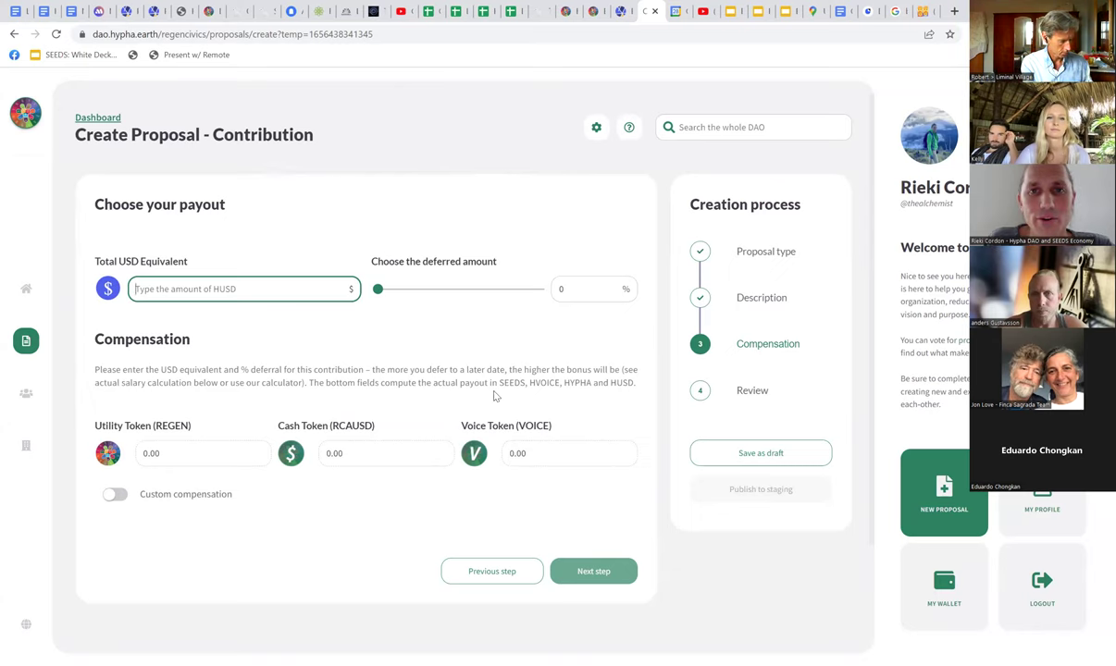
mouse_move(379, 287)
left_mouse_down()
mouse_move(431, 288)
mouse_move(385, 287)
left_mouse_up()
right_click(387, 293)
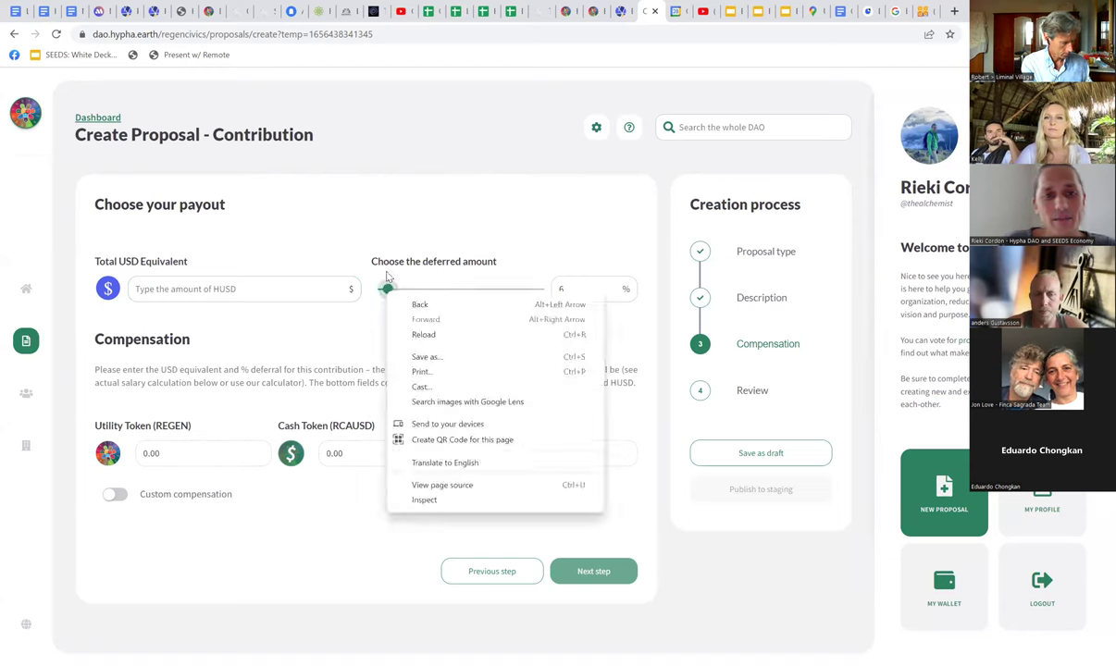
left_click(378, 223)
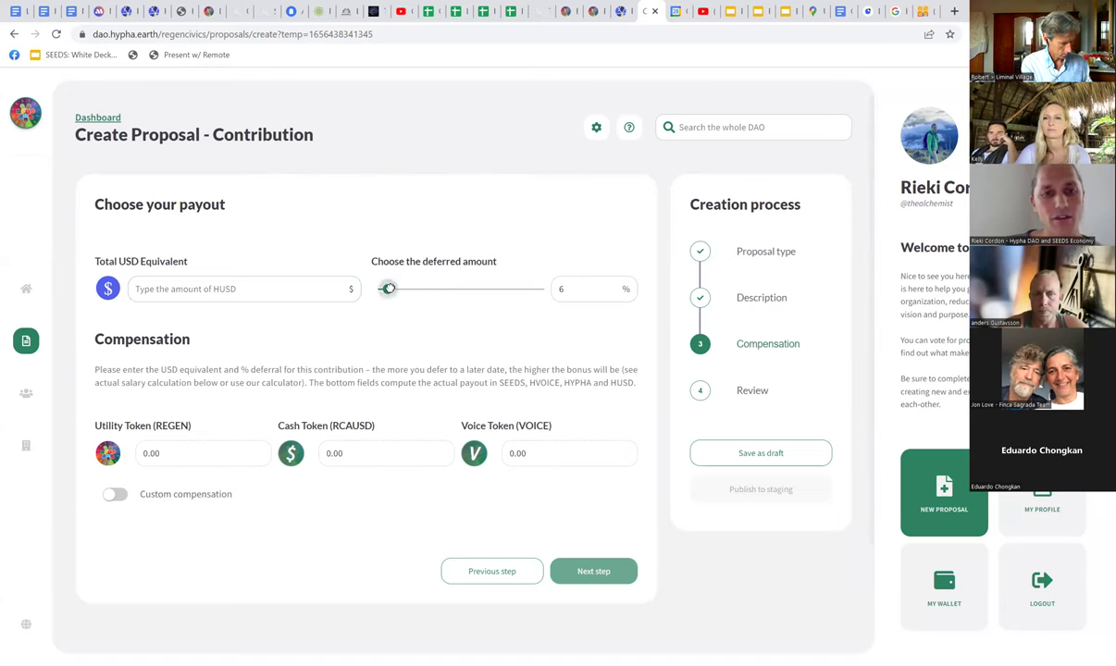
left_click_drag(387, 289, 368, 291)
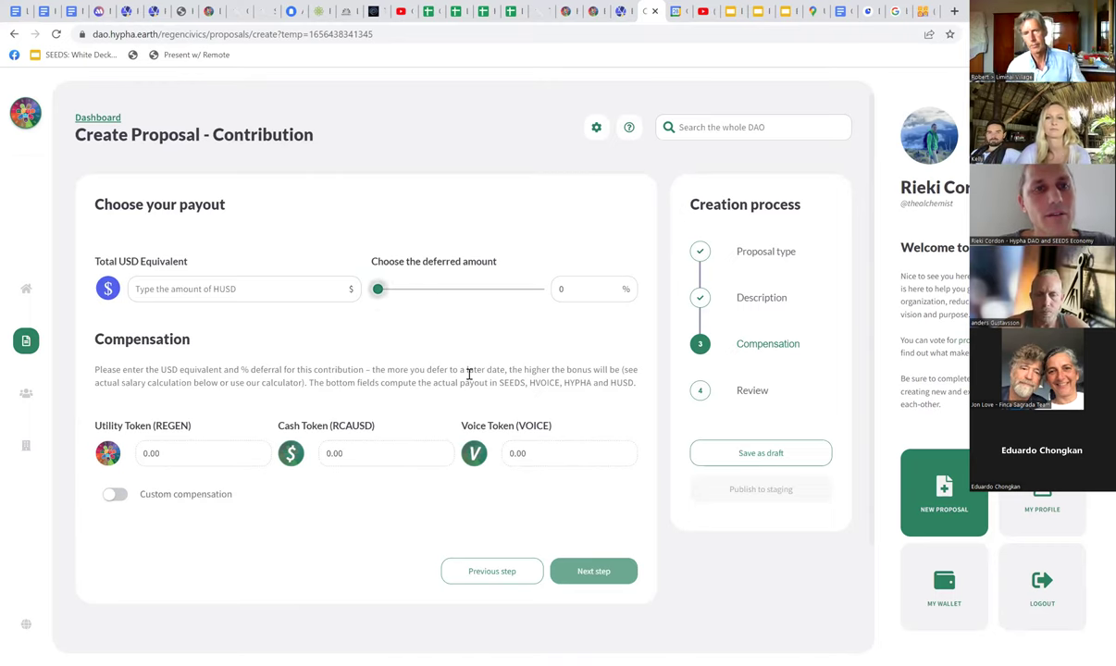
Set the contribution's Total USD Equivalent to 1000 and the deferred amount to 100 %.
left_click(169, 290)
type("1000")
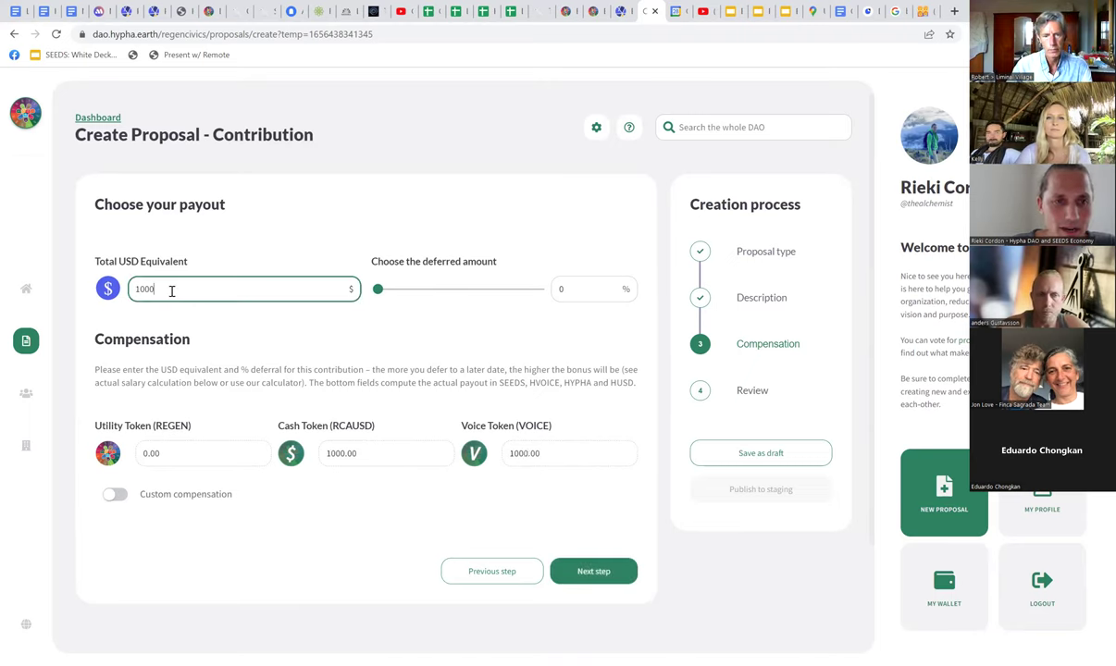
left_click_drag(373, 292, 551, 295)
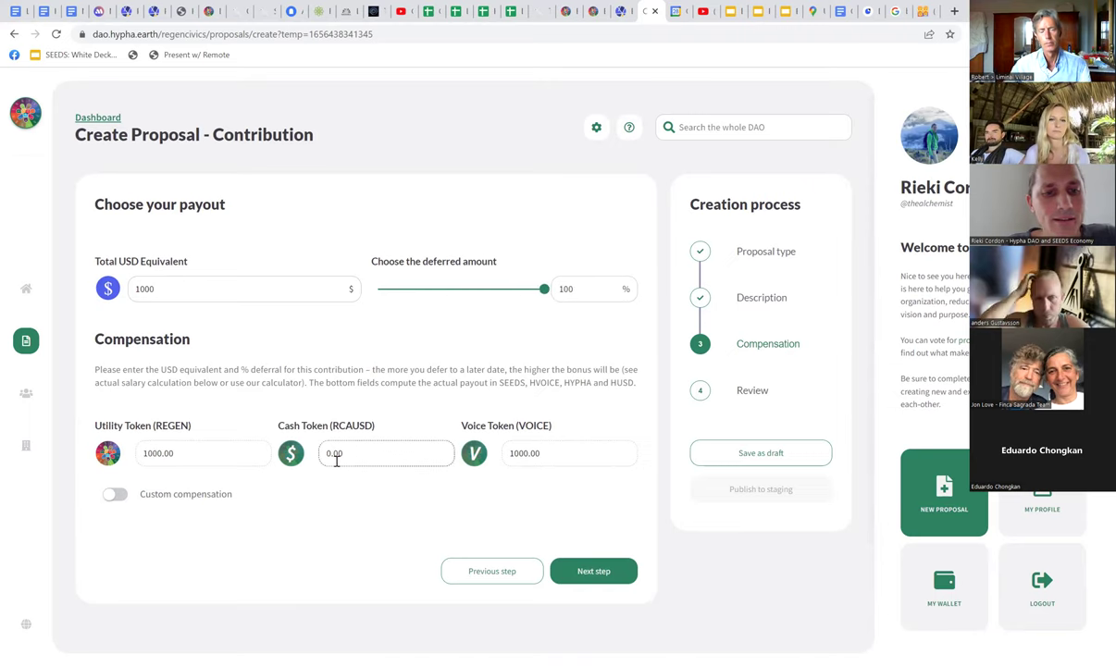
Highlight the computed Cash Token (RCAUSD) and Utility Token (REGEN) payout amounts to point them out.
left_click_drag(353, 452, 324, 453)
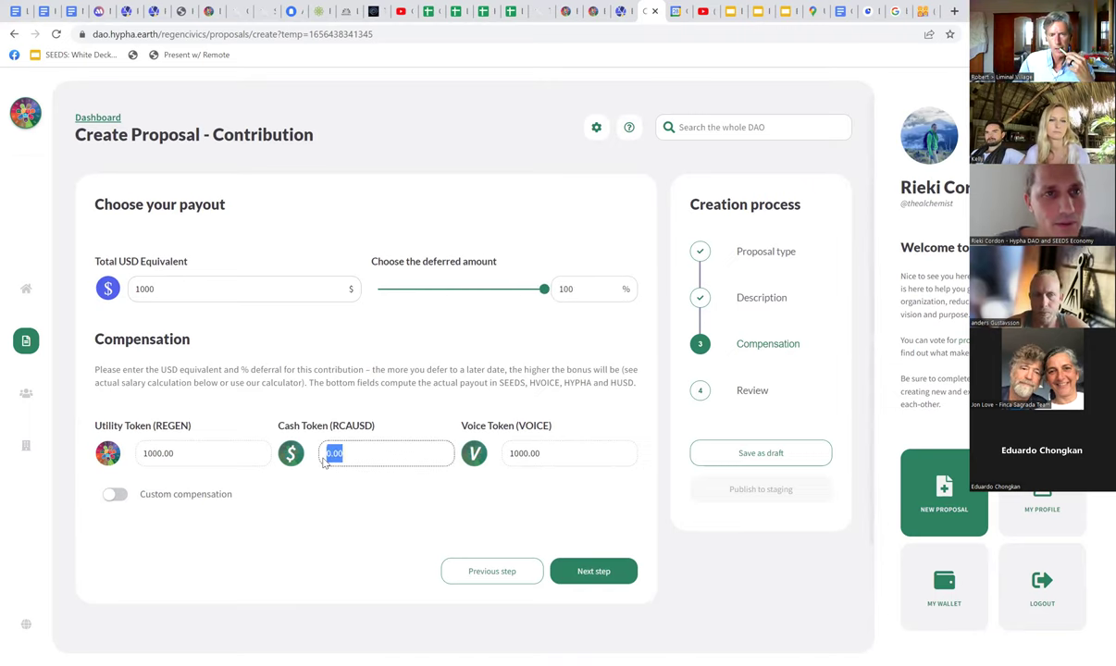
left_click_drag(175, 452, 141, 453)
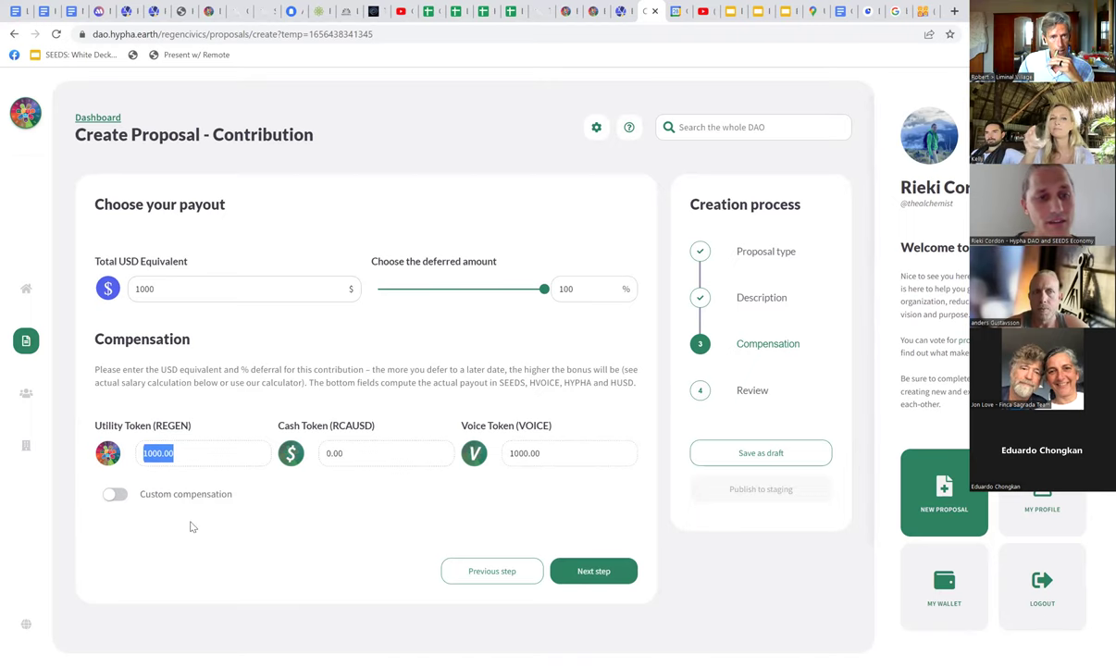
left_click(178, 453)
double_click(179, 453)
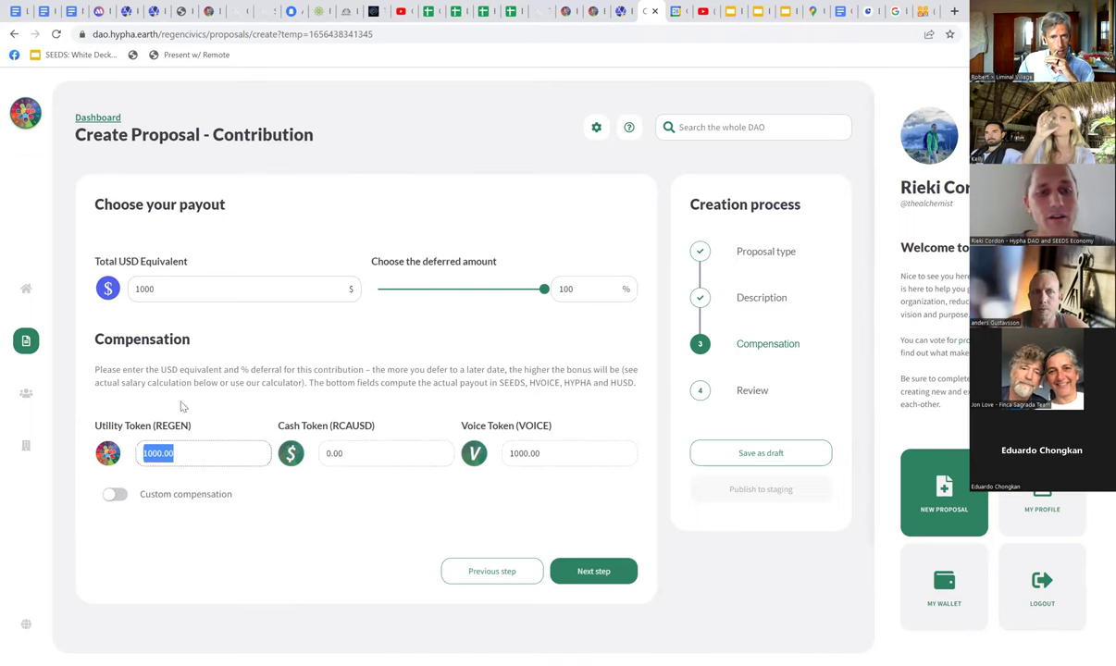
Set the contribution's Total USD Equivalent to 100000.
left_click(202, 288)
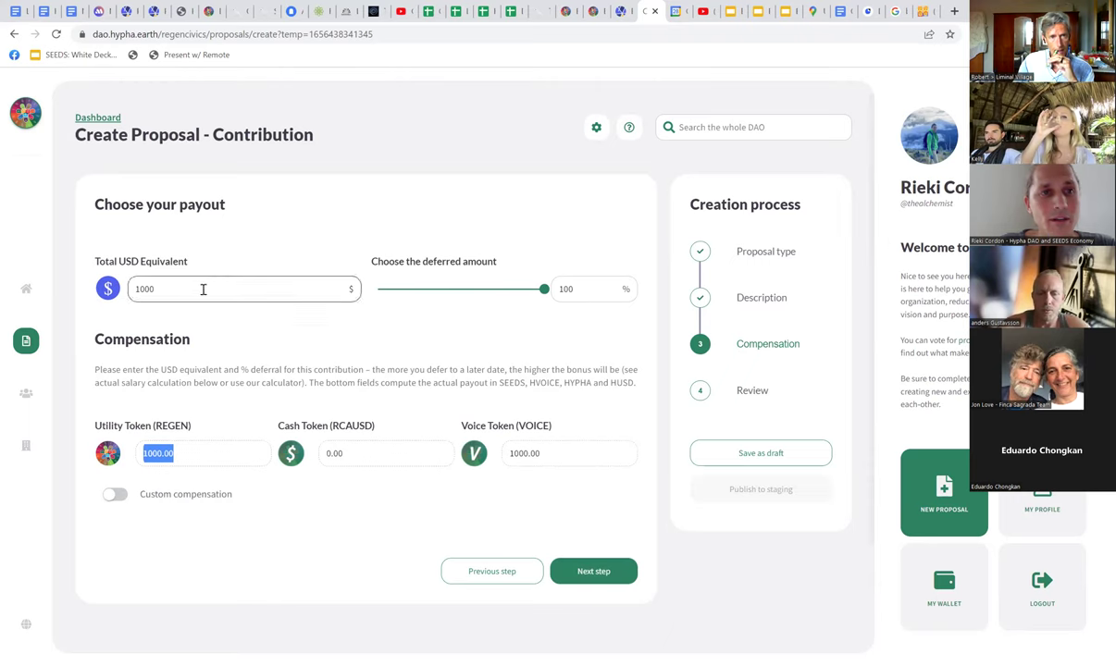
type("00")
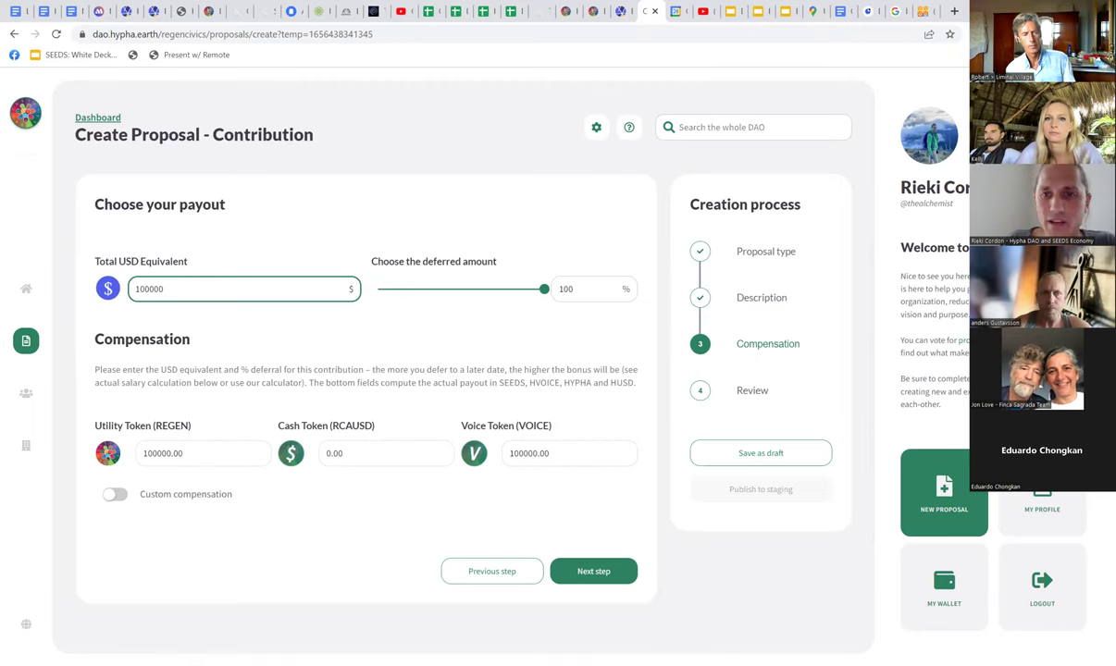
Revisit the description stage, look at the IPFS documentation file chooser without attaching a file, and return to the compensation stage.
left_click(488, 581)
left_click(174, 378)
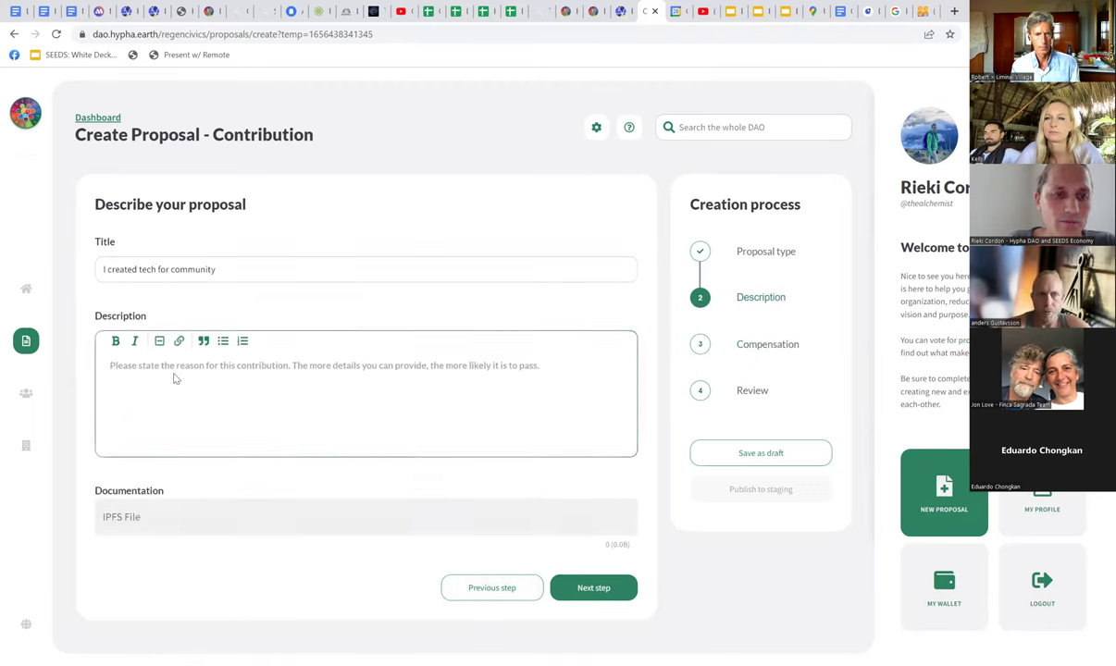
left_click(132, 518)
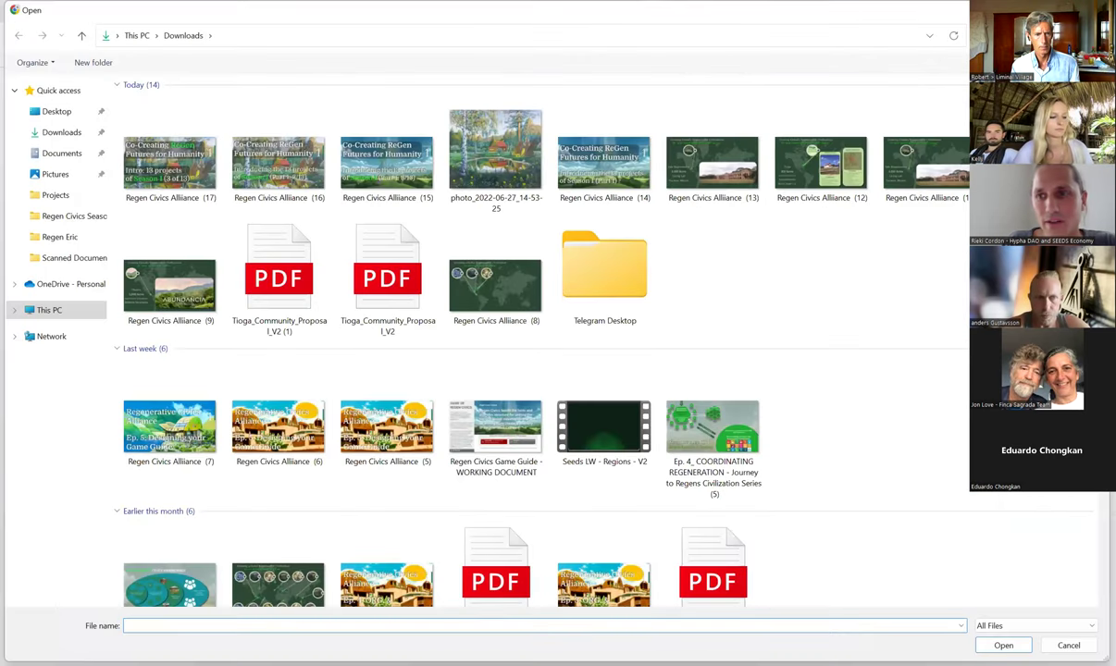
key("Escape")
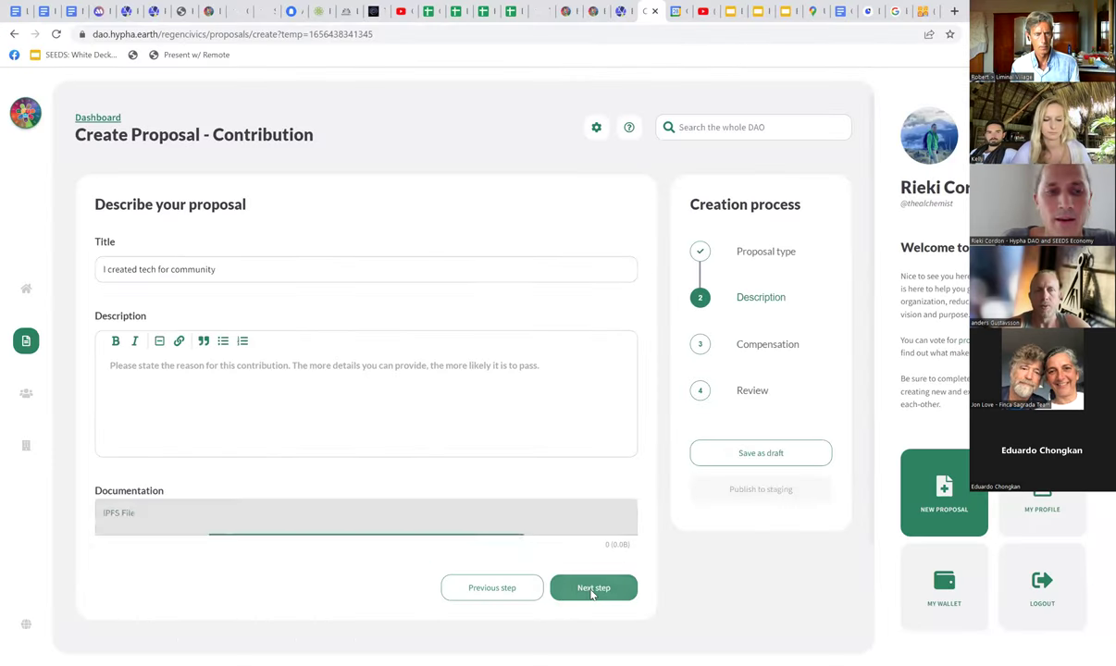
left_click(592, 590)
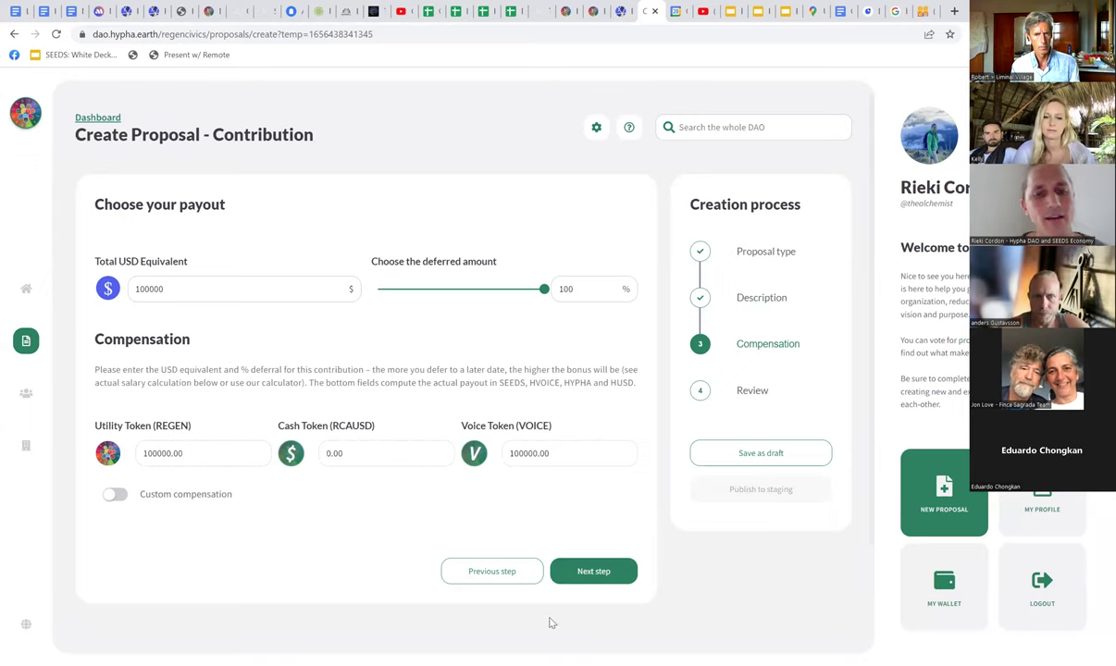
Try deferred amounts of 34 % and 20 % for the contribution, and reset the deferral to 100 %.
double_click(171, 455)
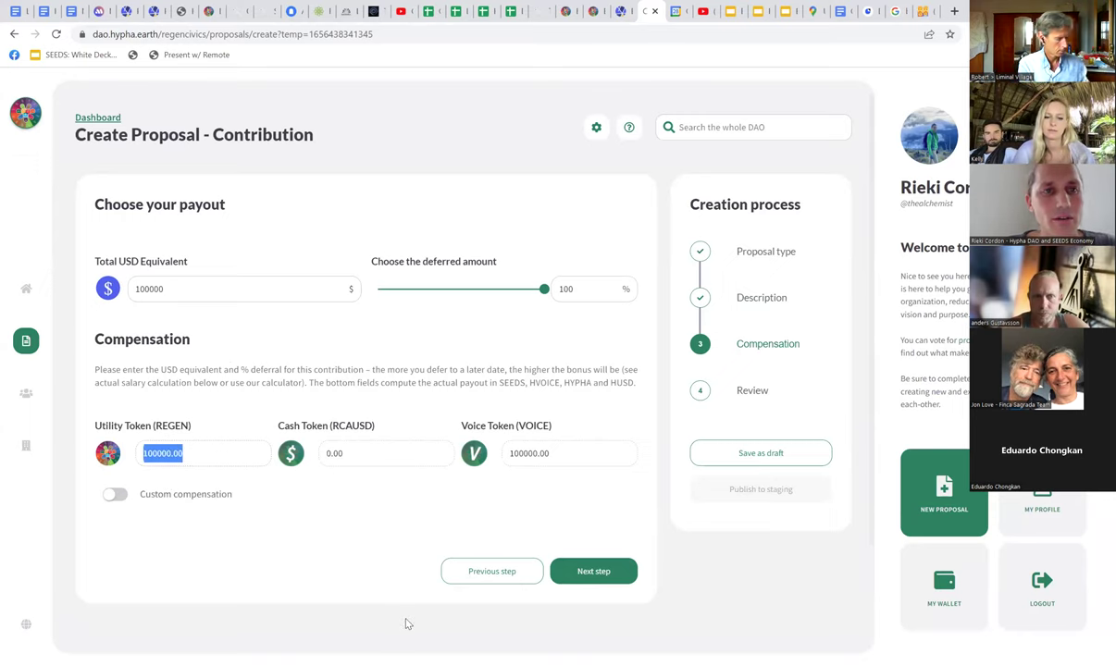
left_click_drag(544, 288, 434, 287)
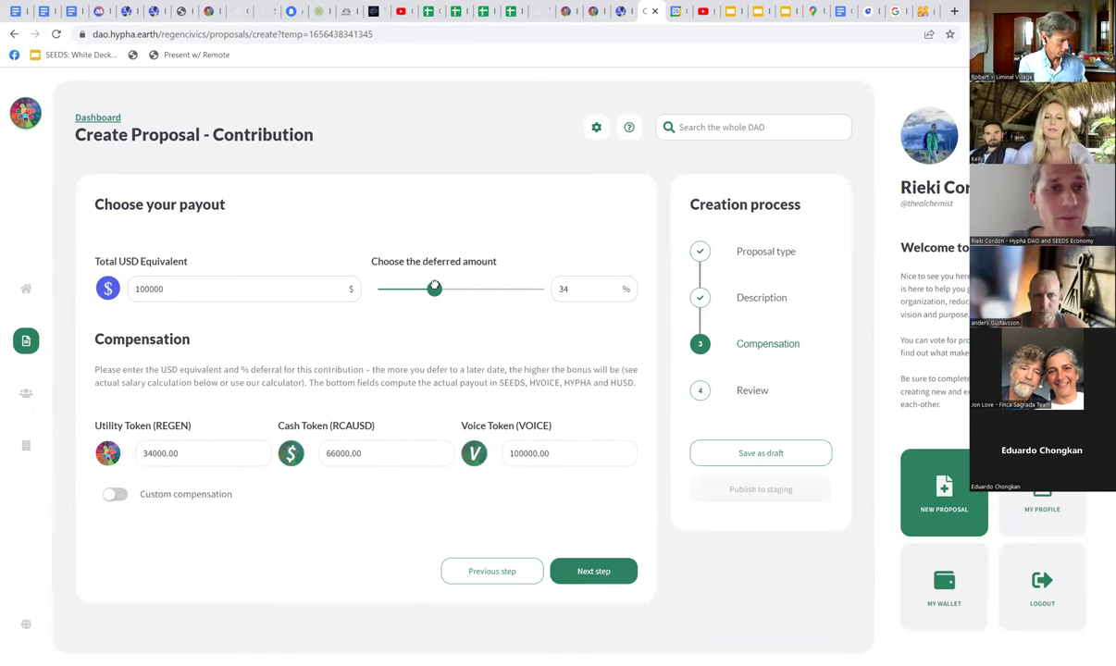
left_click_drag(434, 288, 411, 289)
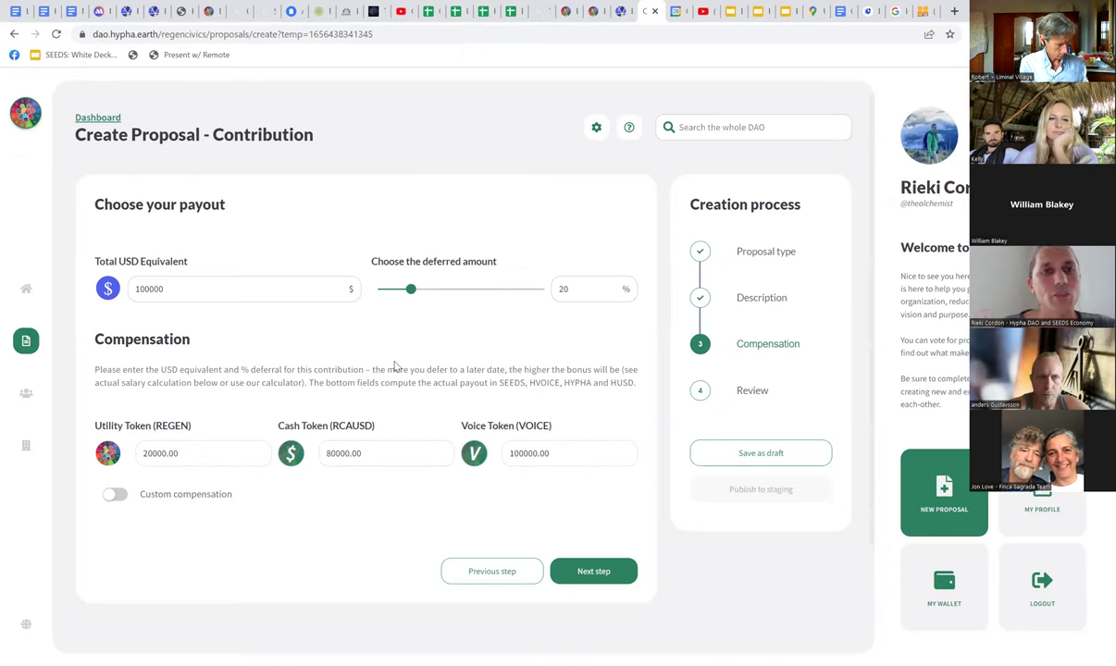
left_click_drag(411, 289, 592, 294)
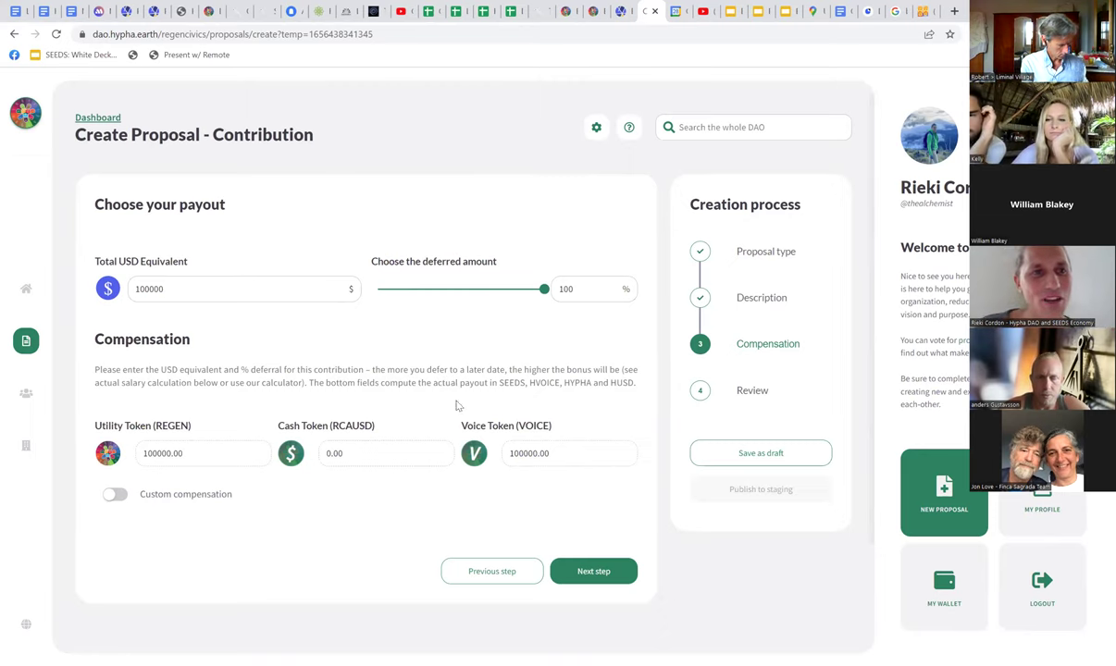
Point out the Total USD Equivalent amount, keeping the deferral at its maximum.
double_click(172, 285)
left_click(156, 289)
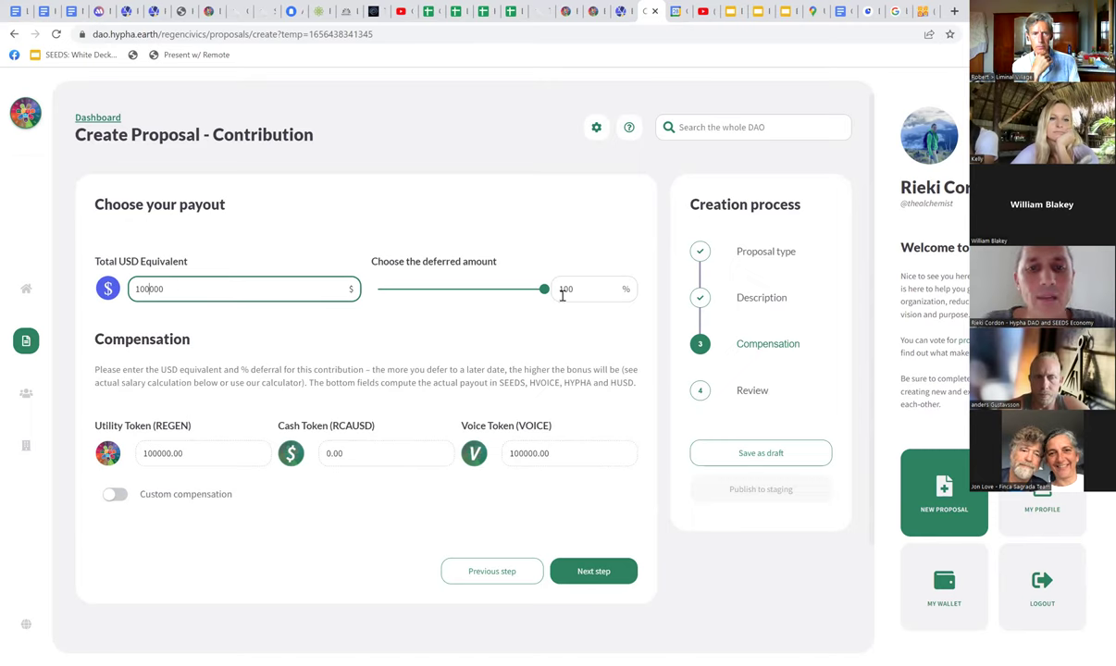
left_click_drag(543, 288, 659, 305)
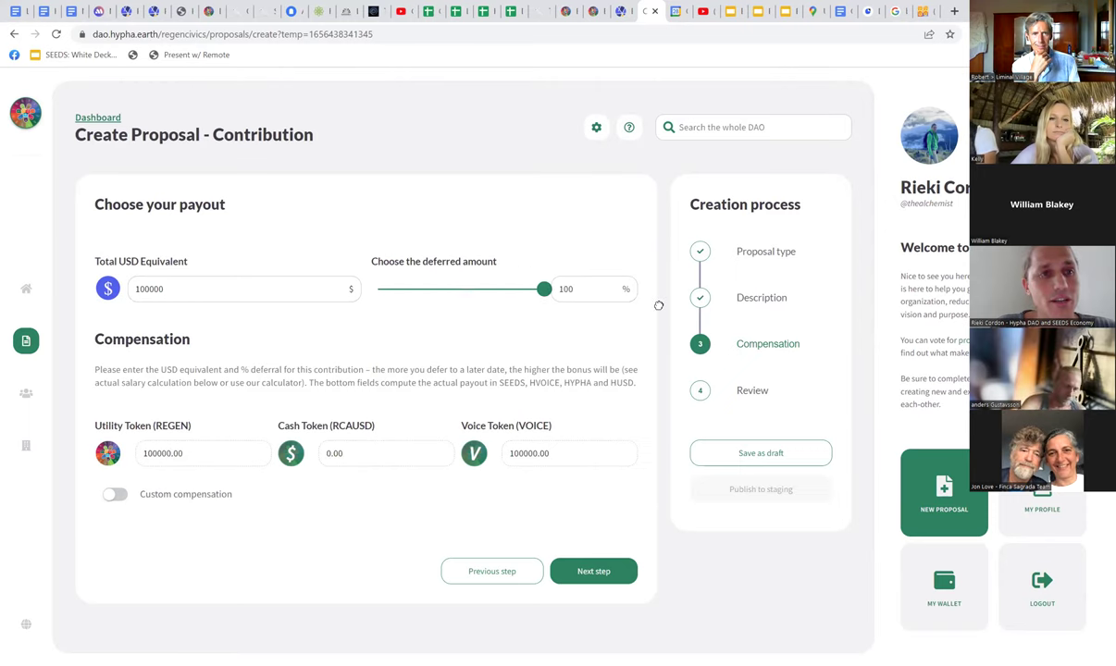
double_click(184, 289)
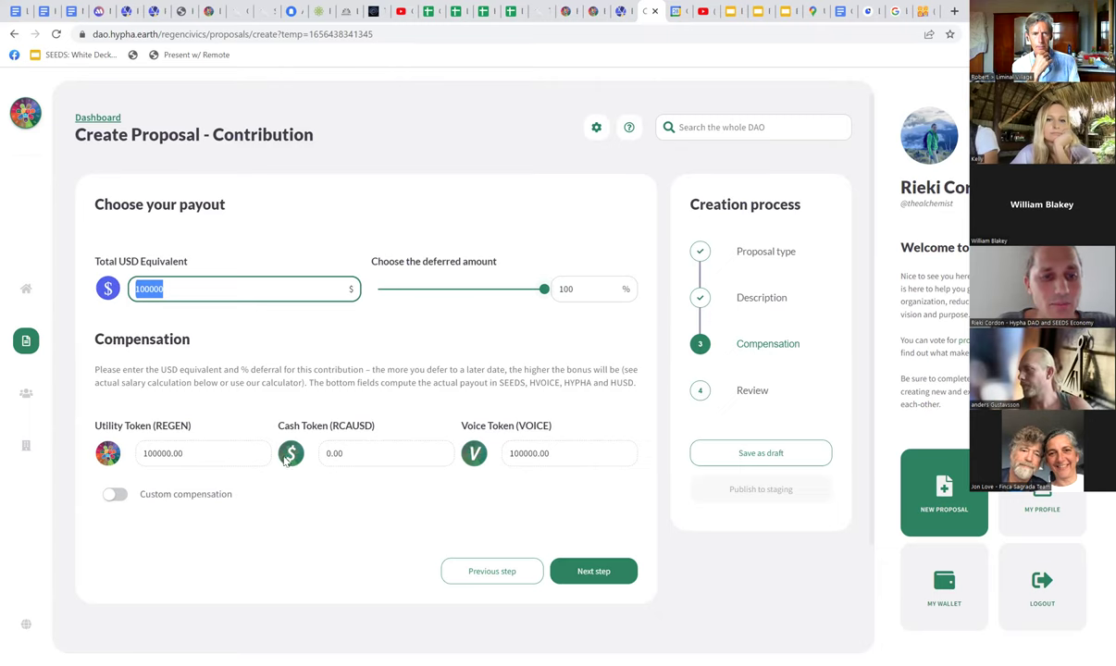
Try a lower deferred amount and set it back to 100 %.
left_click_drag(542, 290, 423, 304)
double_click(582, 288)
type("100")
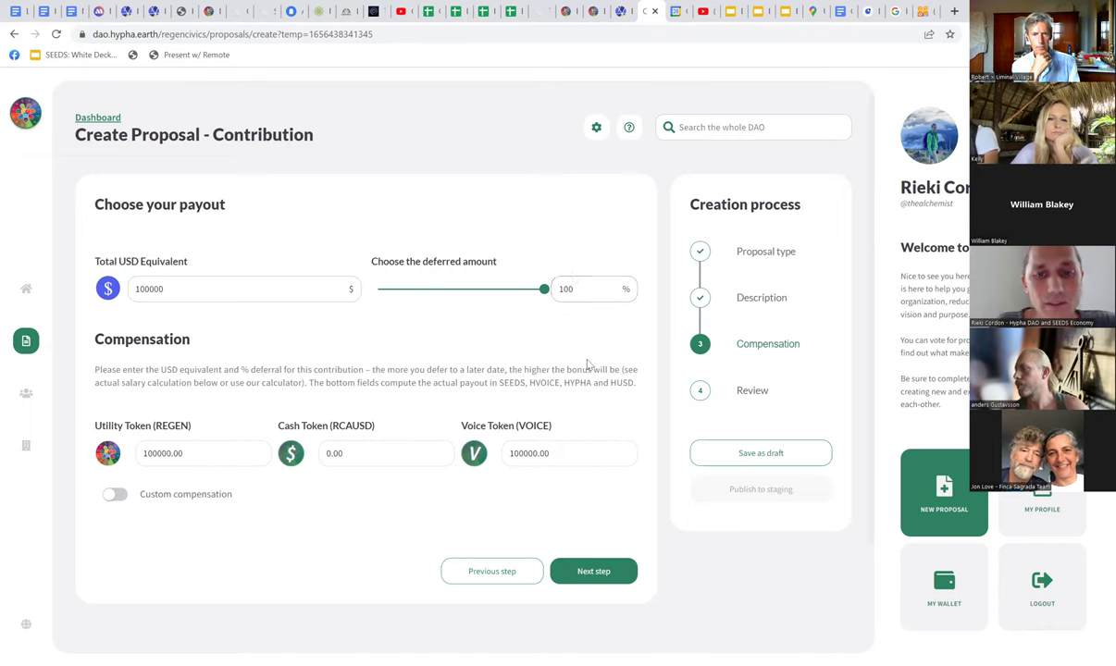
double_click(581, 294)
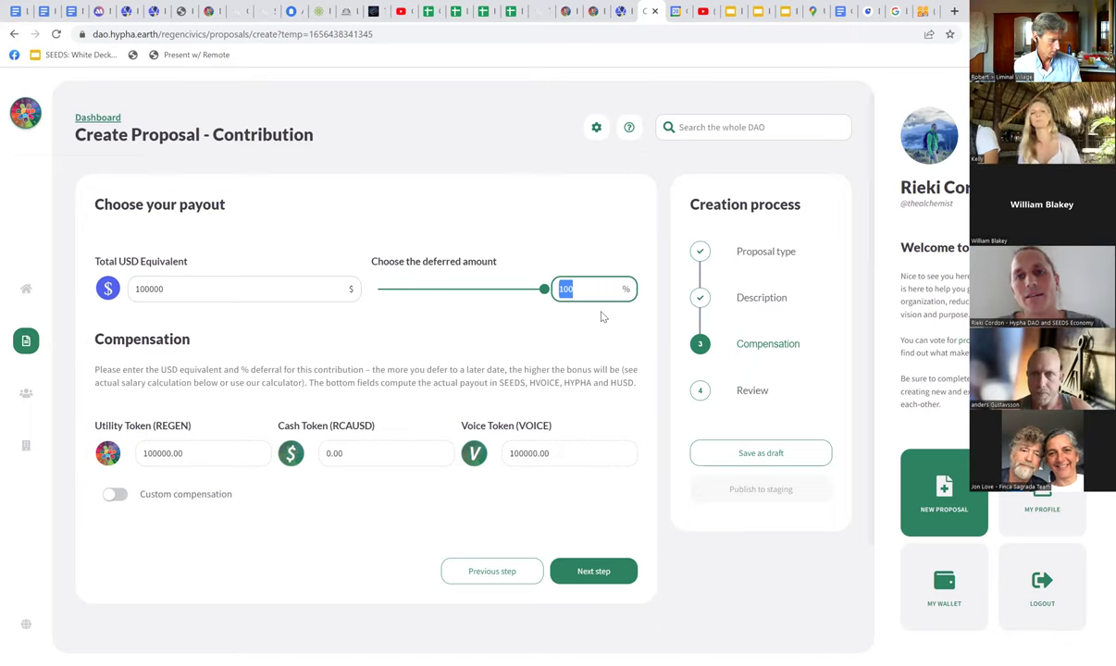
left_click(624, 224)
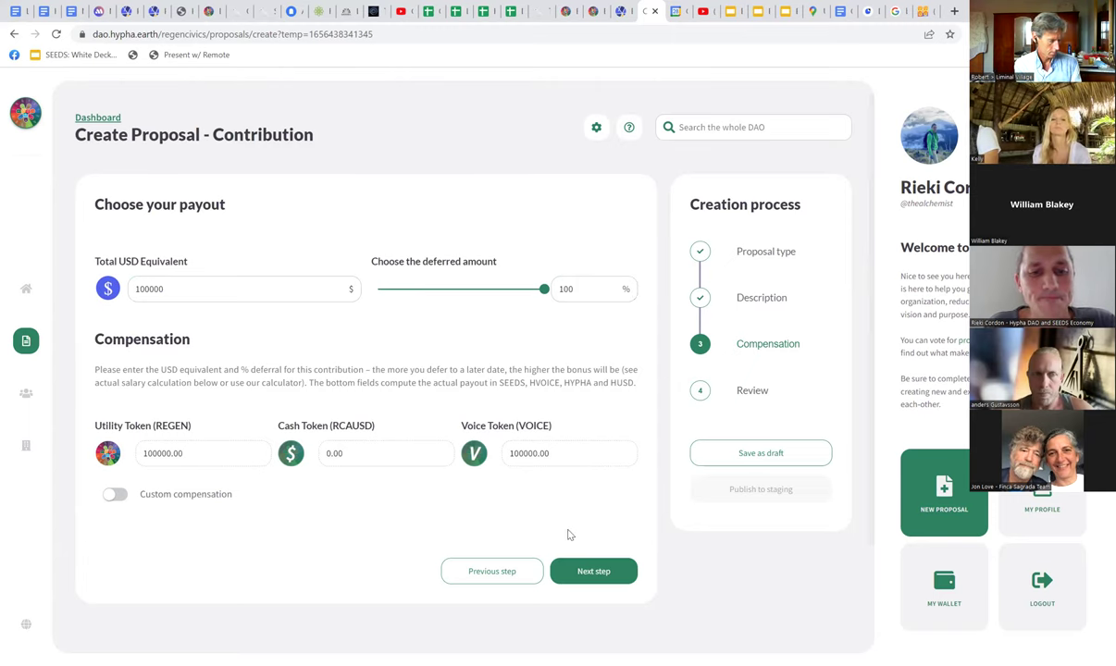
Switch custom compensation on and off again, and highlight the computed Voice Token (VOICE) payout.
left_click(116, 497)
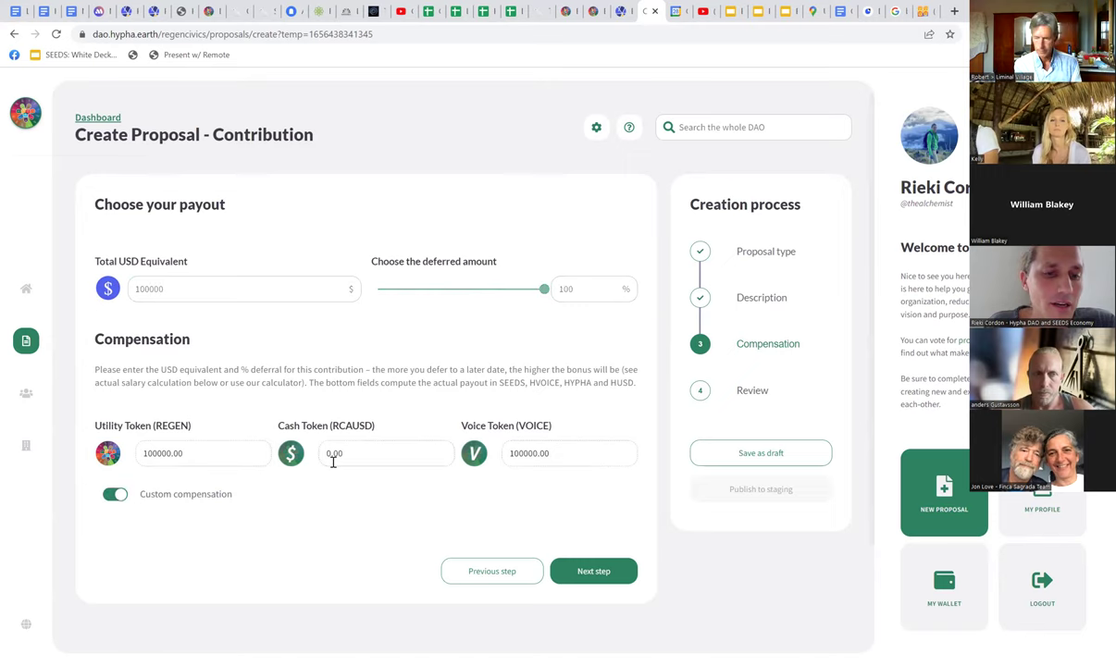
left_click(115, 495)
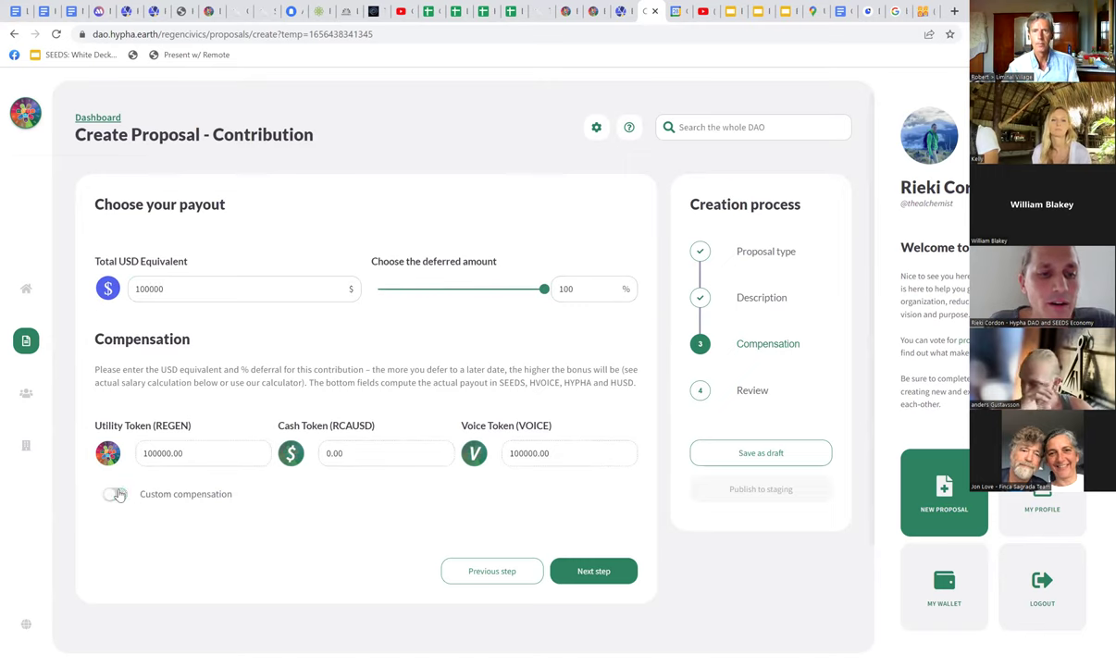
double_click(555, 452)
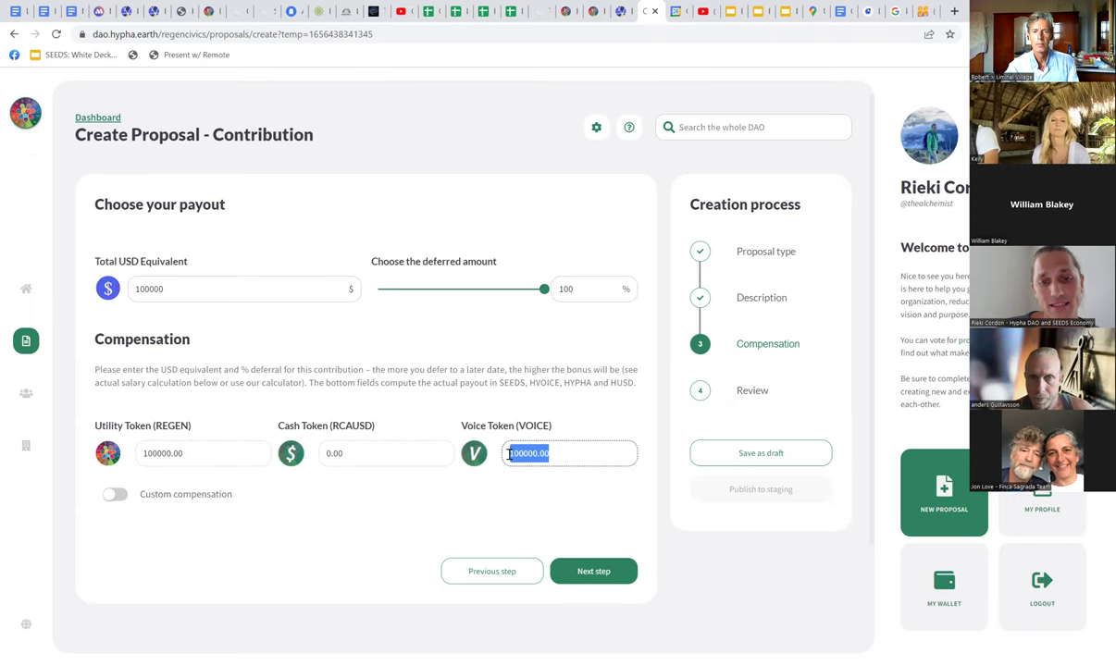
Enable custom compensation and set the Voice Token (VOICE) payout to 1.
left_click(115, 496)
left_click(507, 452)
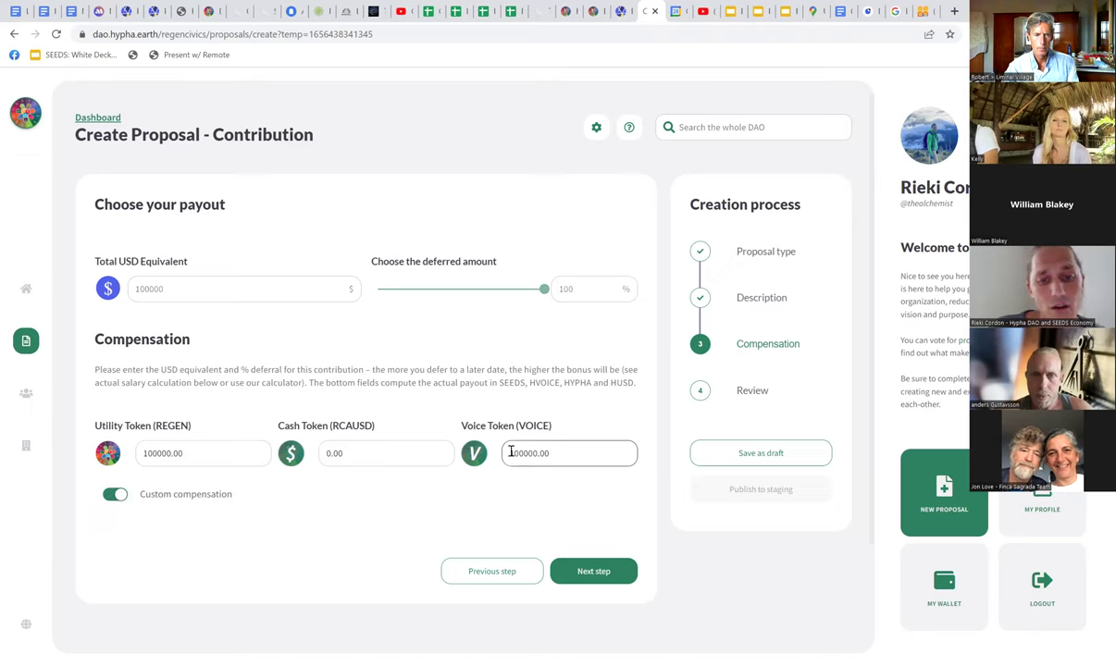
double_click(516, 453)
type("1")
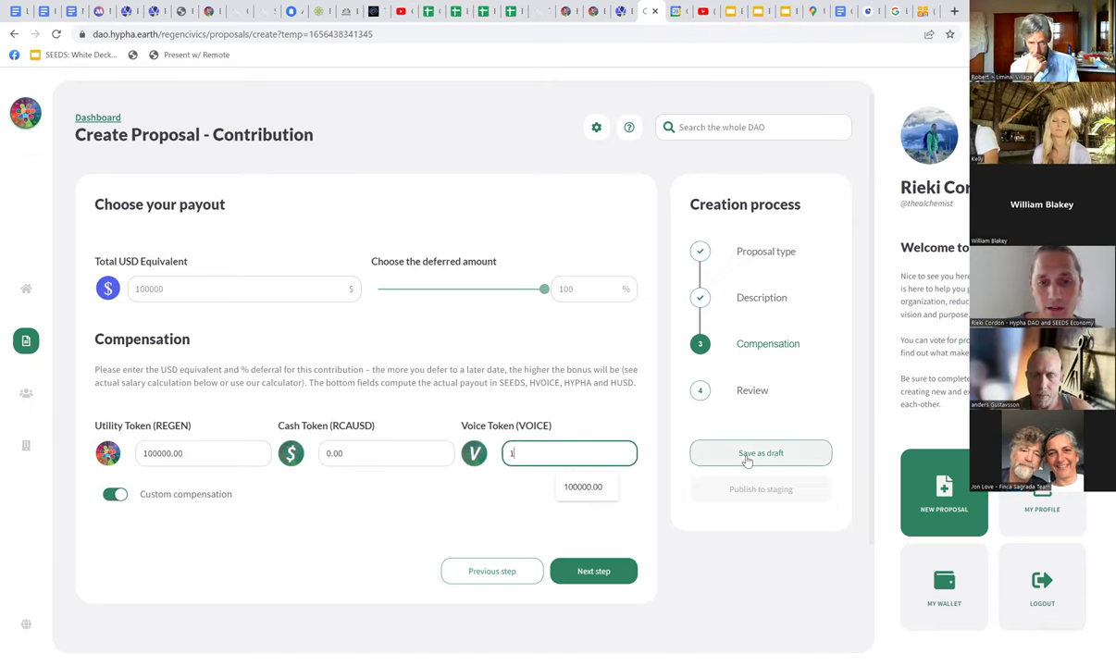
left_click(369, 491)
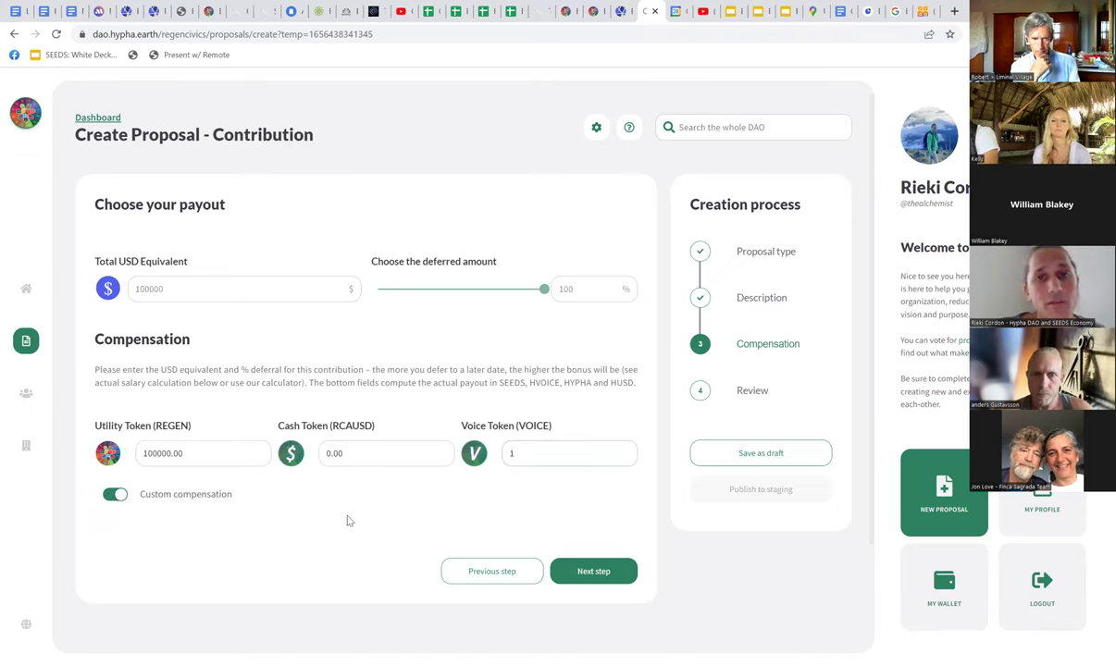
Set the custom Voice Token (VOICE) payout to 0 and switch custom compensation off.
double_click(512, 453)
type("0")
left_click(396, 497)
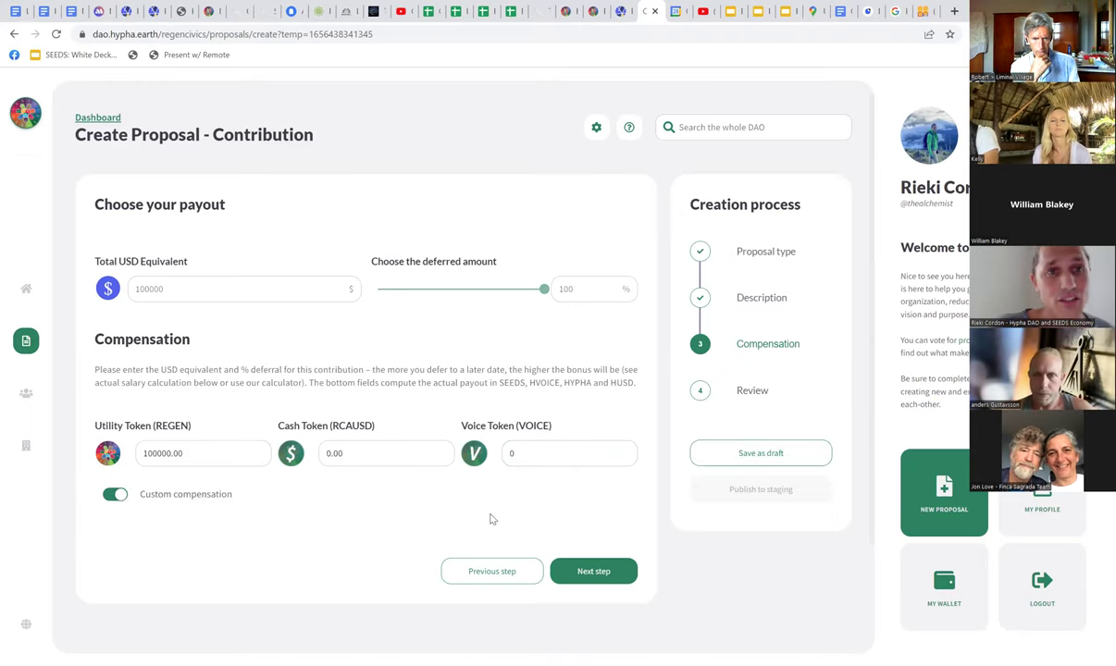
left_click(511, 458)
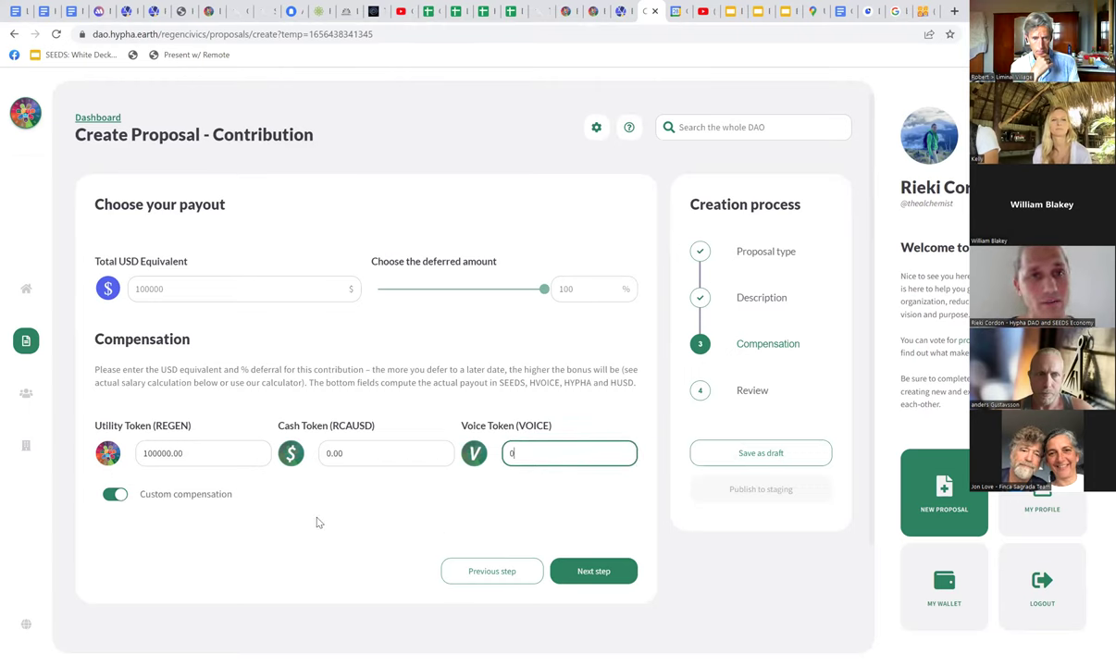
left_click(435, 508)
left_click(110, 495)
Highlight the Total USD Equivalent and the computed Voice Token (VOICE) payout to point them out.
double_click(162, 289)
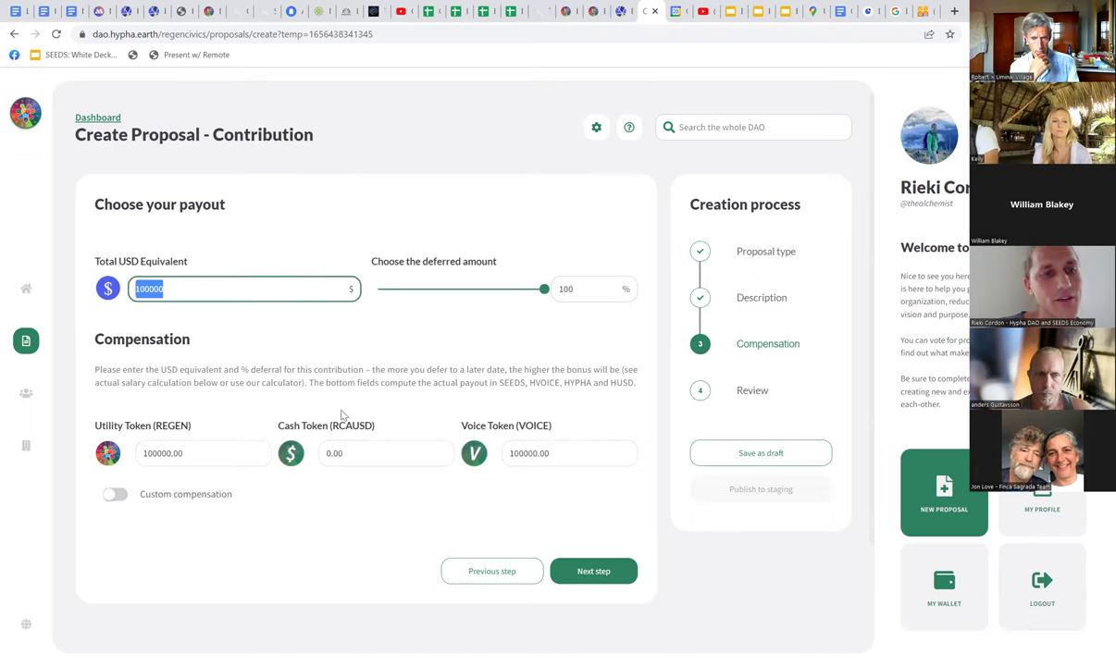
left_click_drag(545, 453, 474, 454)
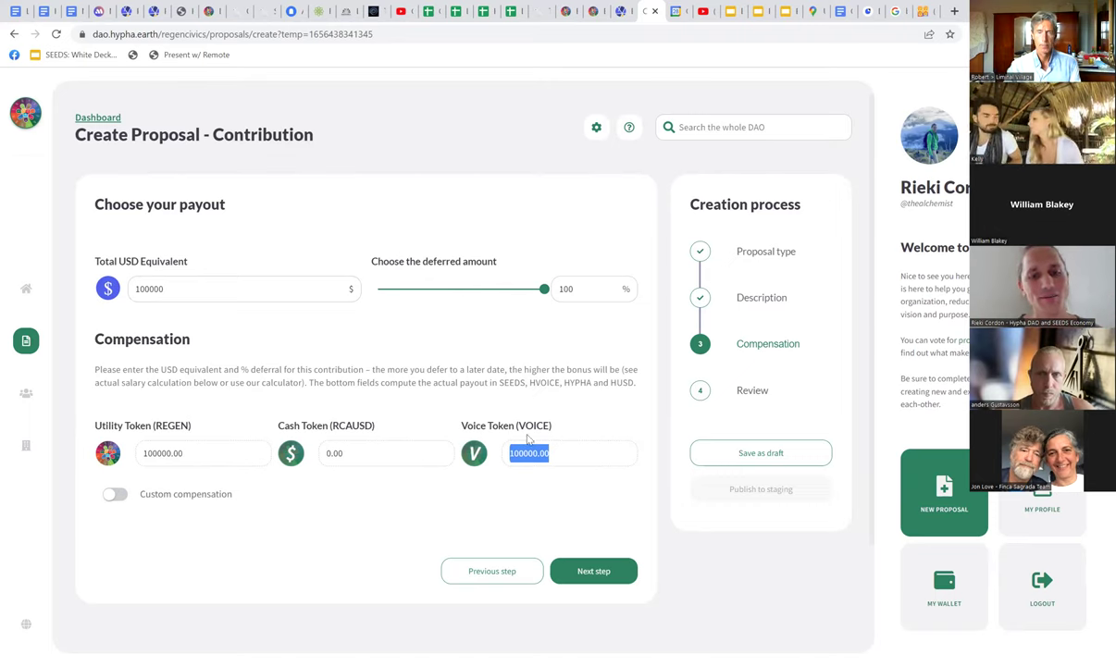
left_click(562, 454)
left_click_drag(566, 450, 504, 455)
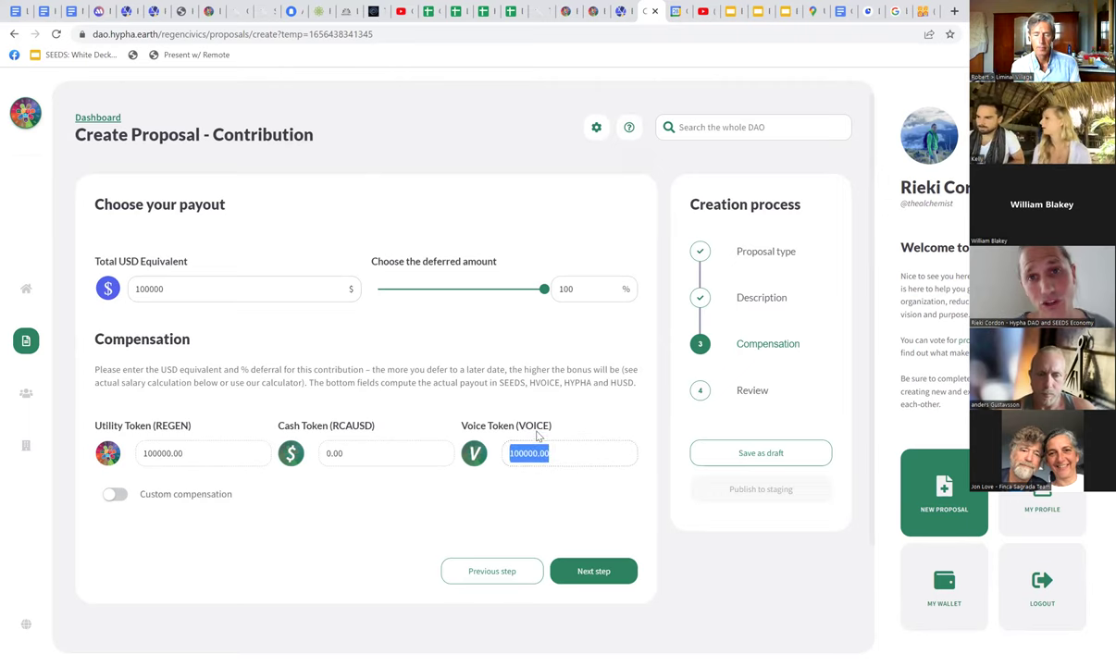
left_click(438, 330)
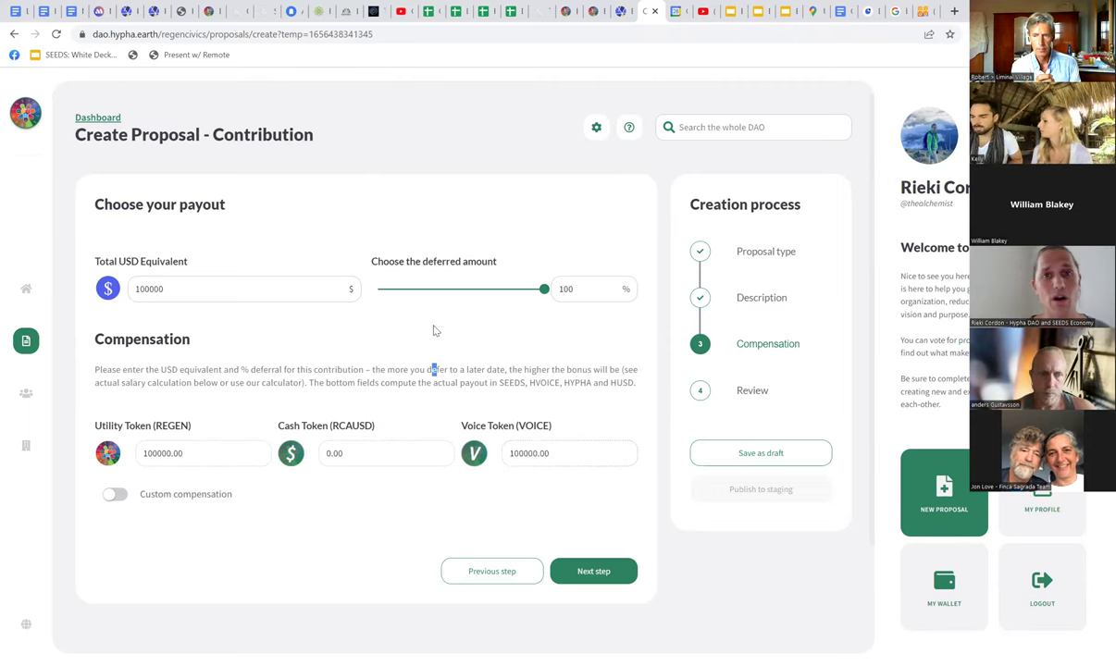